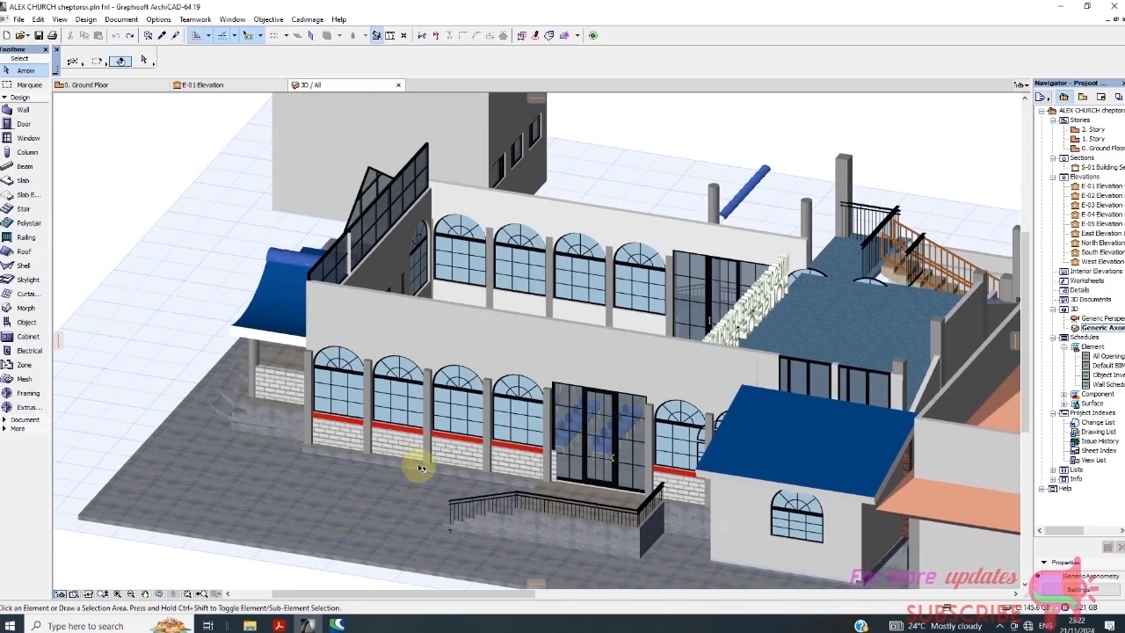
# Orbit the church model and inspect the curtain-wall panel and an arched window's type
pyautogui.keyDown('shift'); pyautogui.moveTo(550, 482); pyautogui.dragTo(883, 378, button='middle'); pyautogui.keyUp('shift')
pyautogui.scroll(2, 354, 307)
pyautogui.scroll(-4, 316, 235)
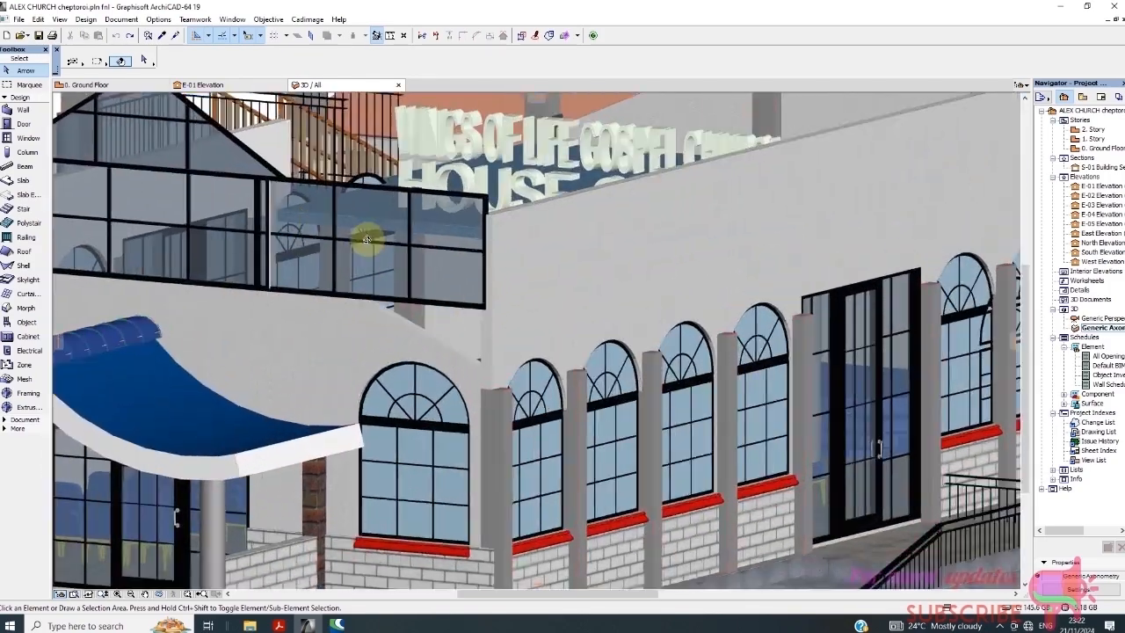
pyautogui.scroll(1, 283, 231)
pyautogui.scroll(4, 283, 231)
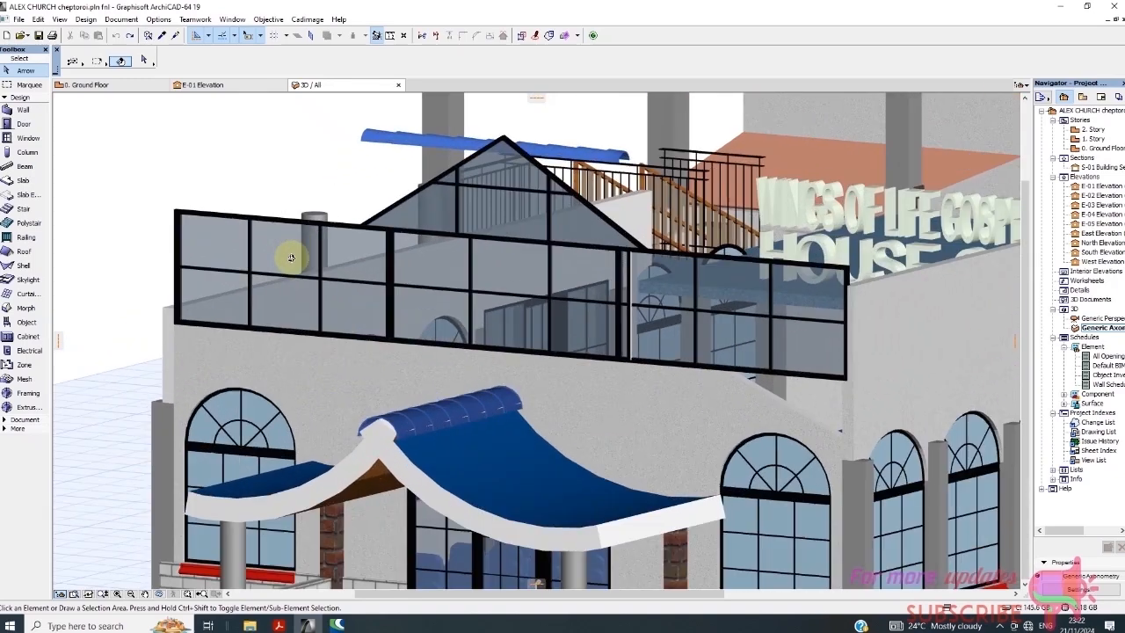
pyautogui.click(204, 244)
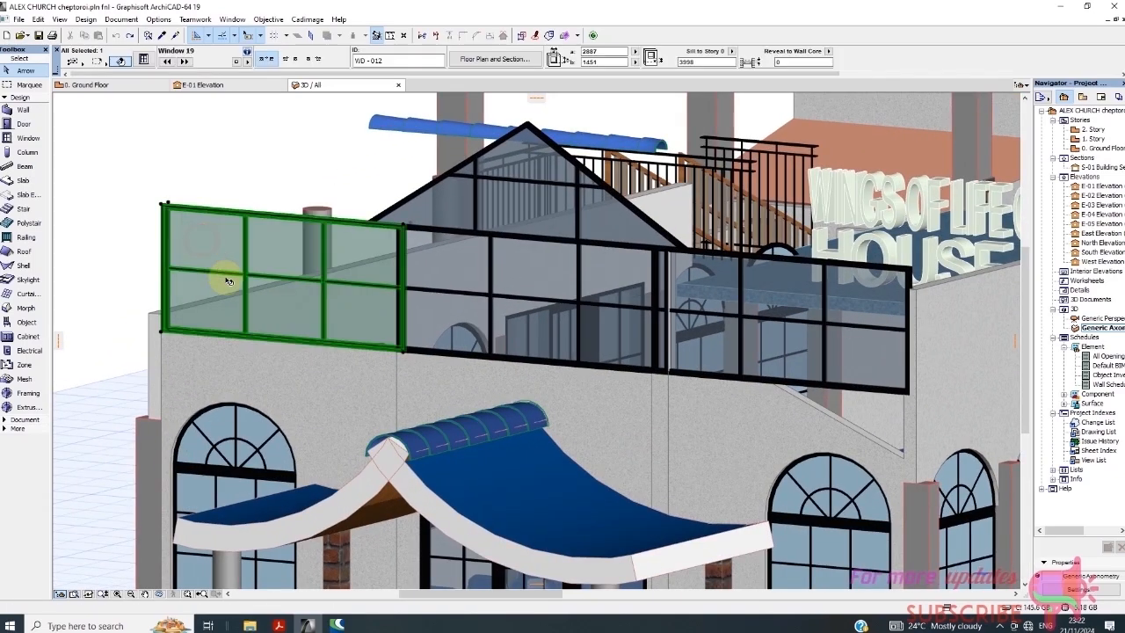
pyautogui.scroll(-5, 294, 297)
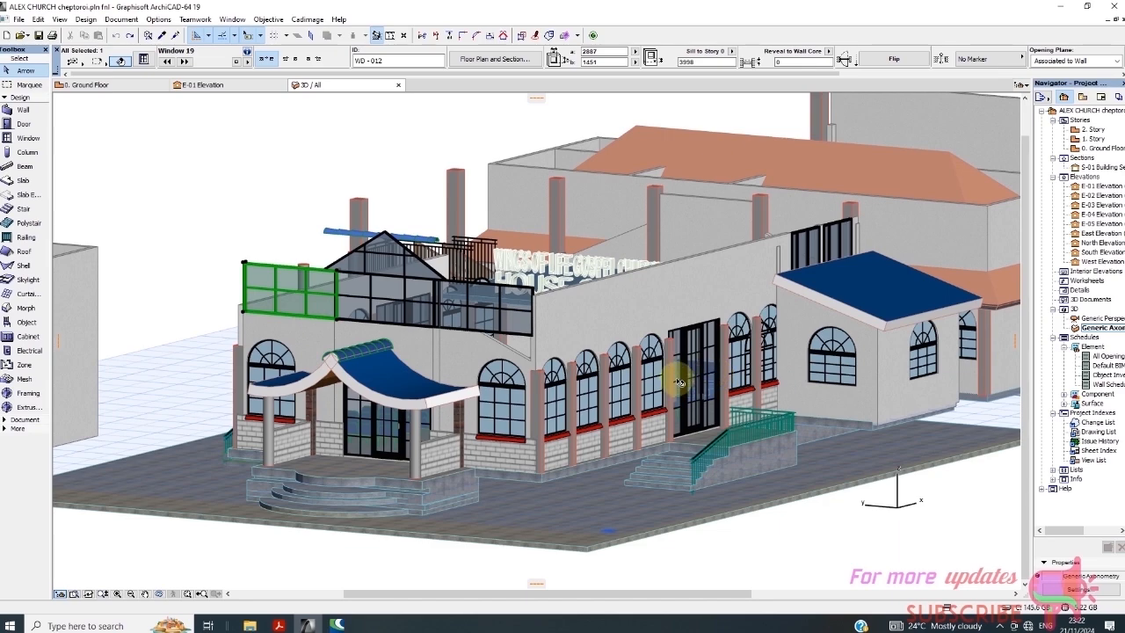
pyautogui.scroll(3, 394, 306)
pyautogui.scroll(3, 391, 306)
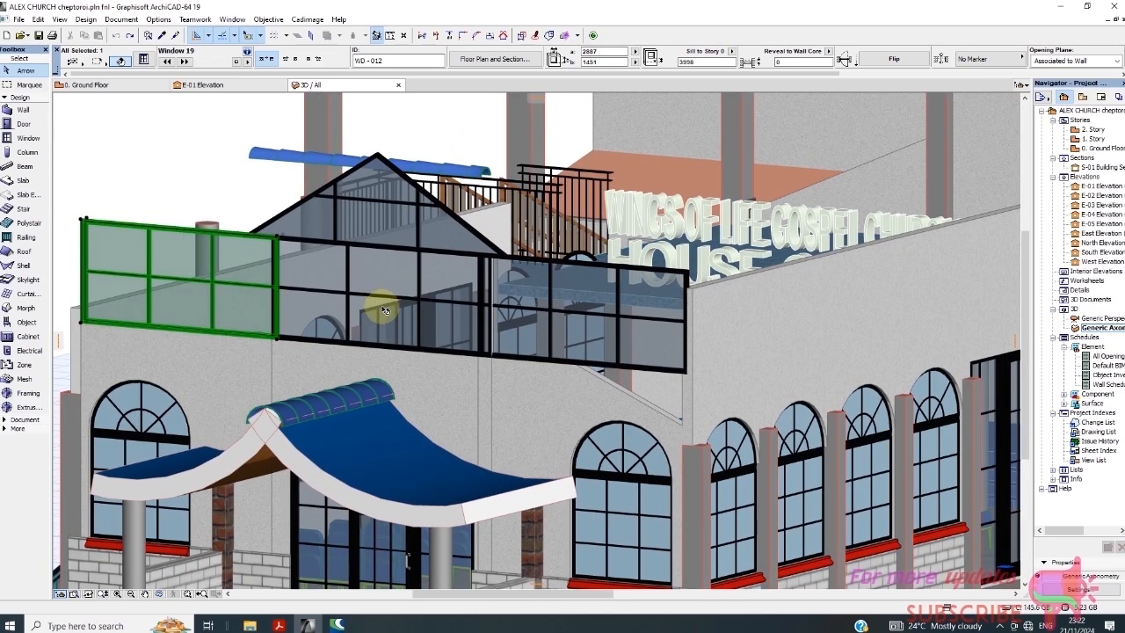
pyautogui.scroll(-5, 387, 312)
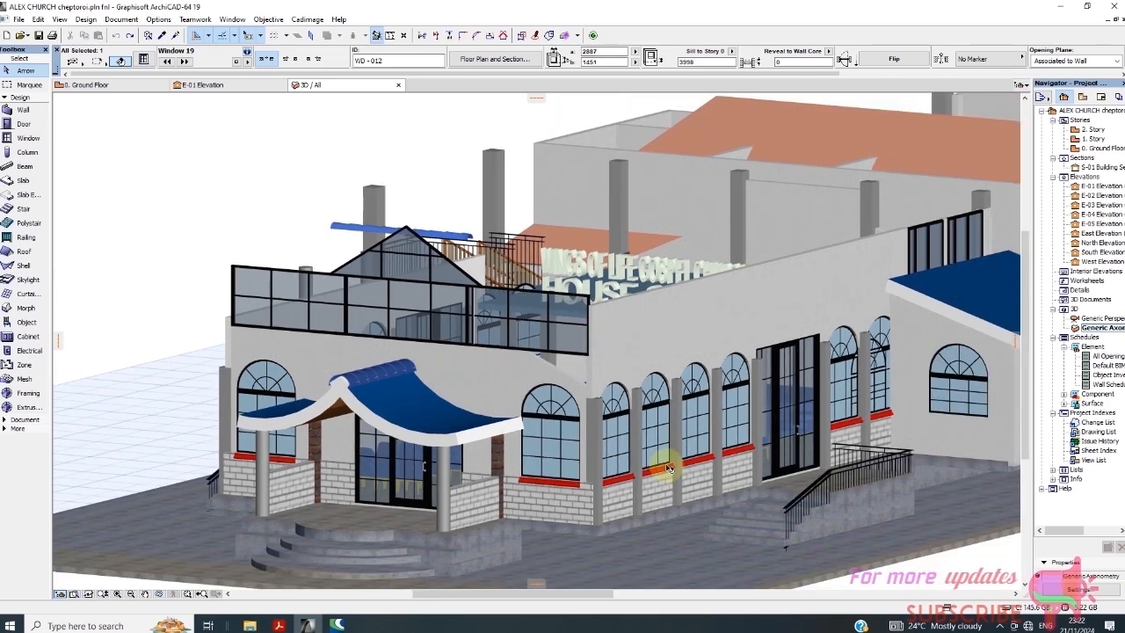
pyautogui.scroll(2, 776, 486)
pyautogui.keyDown('shift'); pyautogui.moveTo(776, 486); pyautogui.dragTo(590, 495, button='middle'); pyautogui.keyUp('shift')
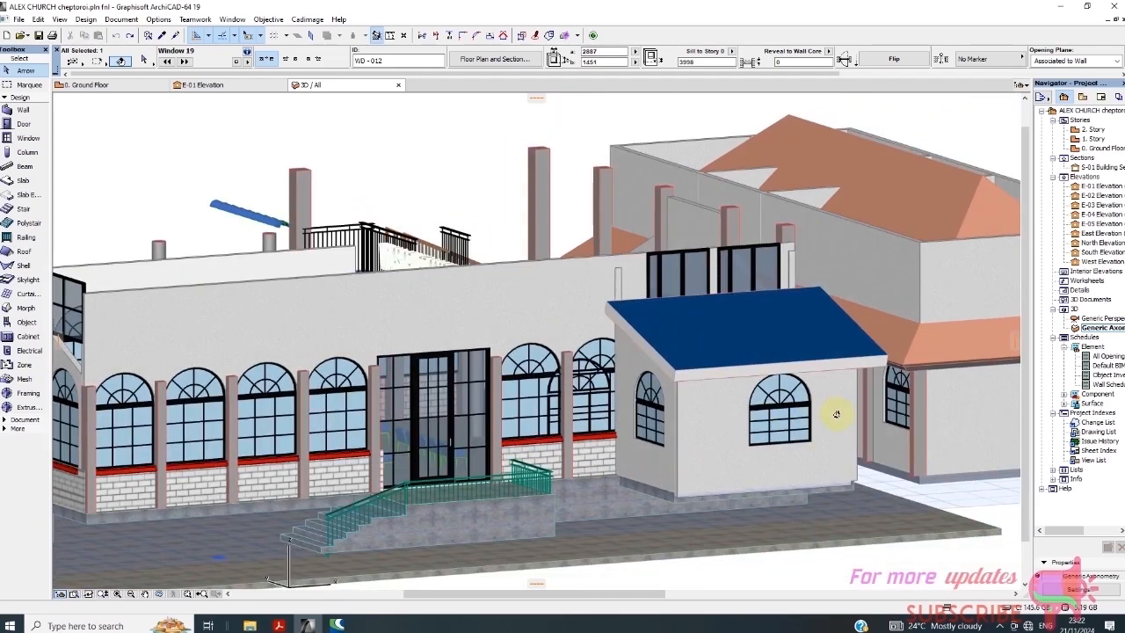
pyautogui.keyDown('shift'); pyautogui.moveTo(836, 414); pyautogui.dragTo(769, 413, button='middle'); pyautogui.keyUp('shift')
pyautogui.keyDown('shift'); pyautogui.moveTo(836, 394); pyautogui.dragTo(469, 422, button='middle'); pyautogui.keyUp('shift')
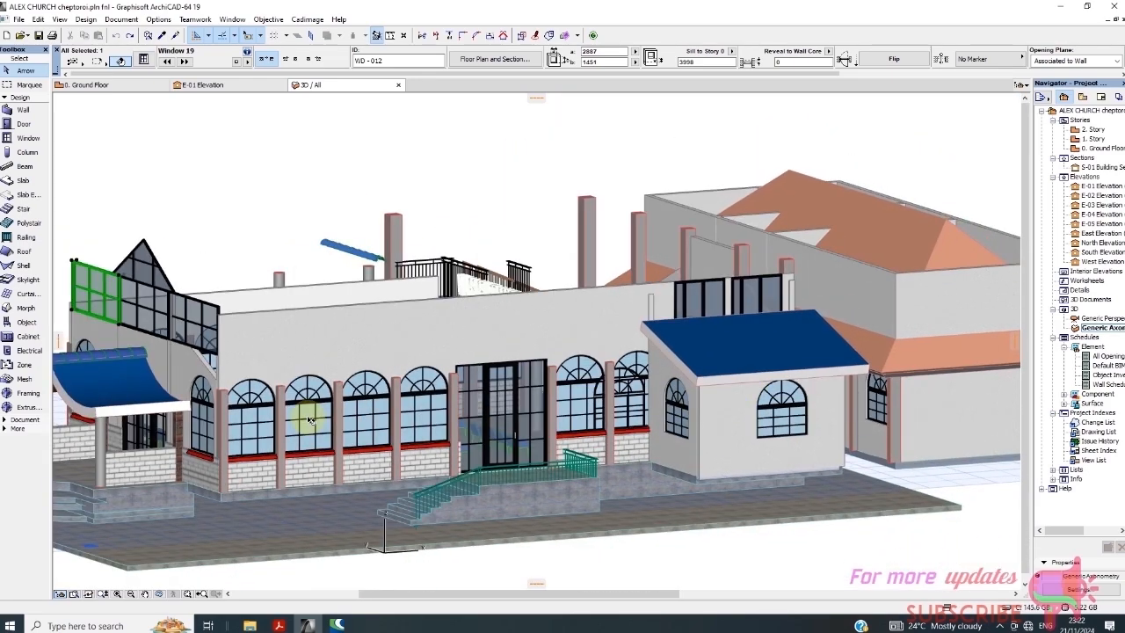
pyautogui.click(308, 422)
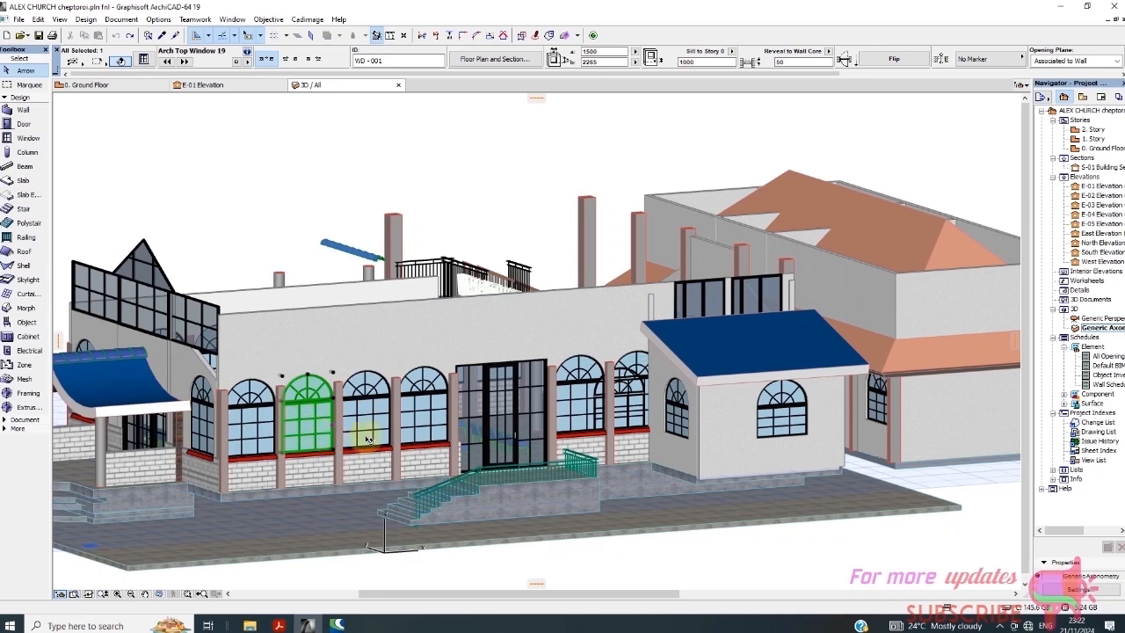
pyautogui.press('Escape')
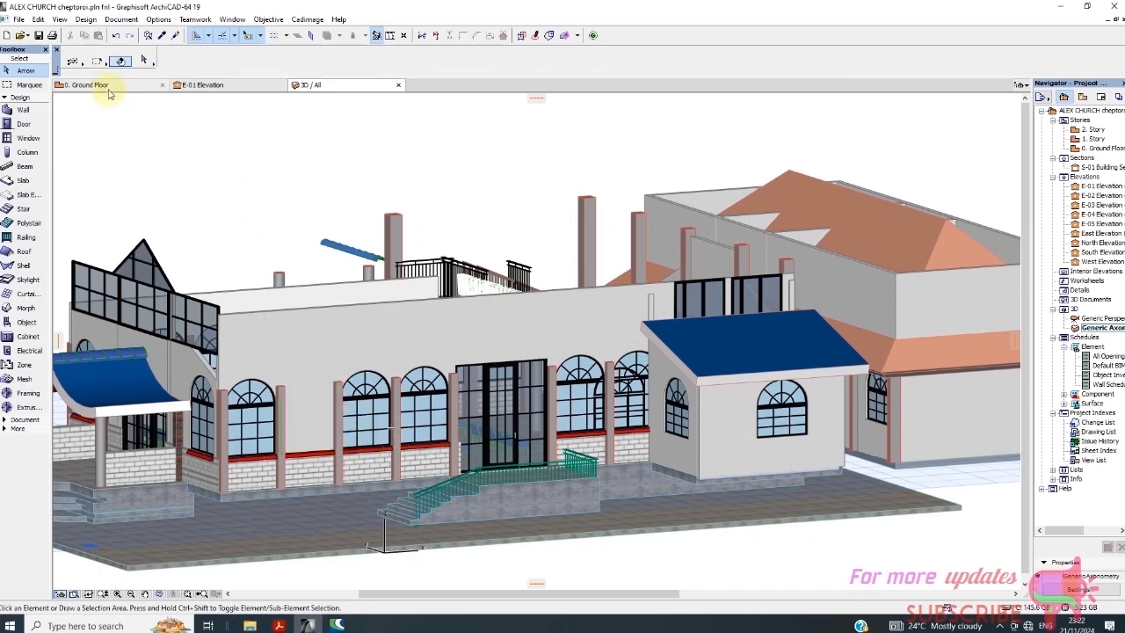
# On the Ground Floor plan, make Arch Top Window 19 from Special Windows 19 the window default
pyautogui.click(88, 84)
pyautogui.scroll(5, 379, 467)
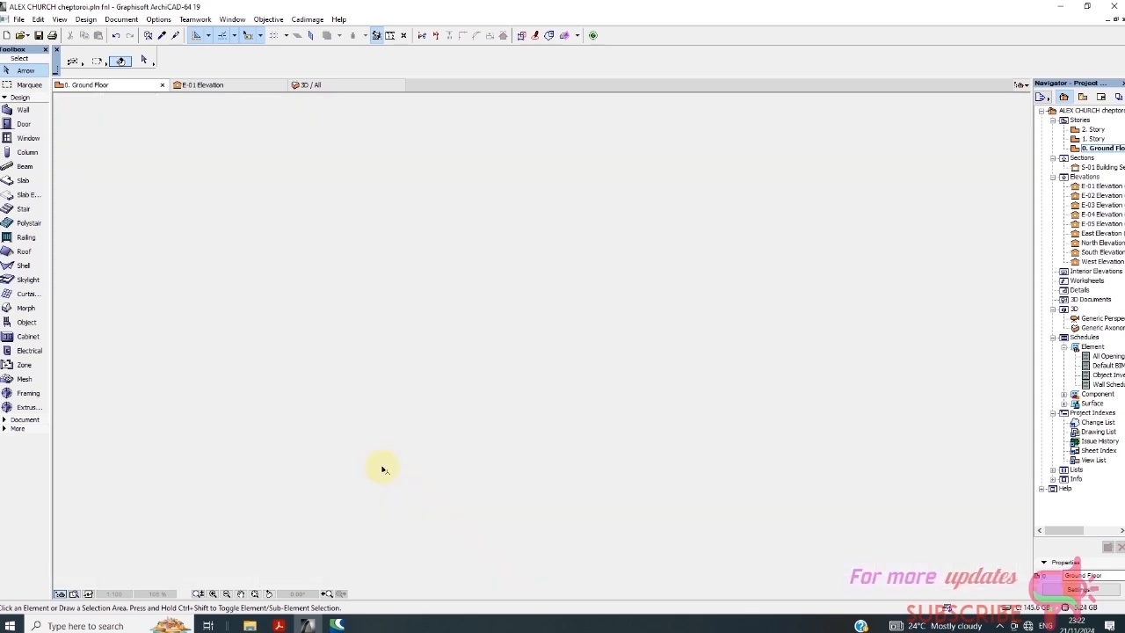
pyautogui.scroll(-1, 431, 437)
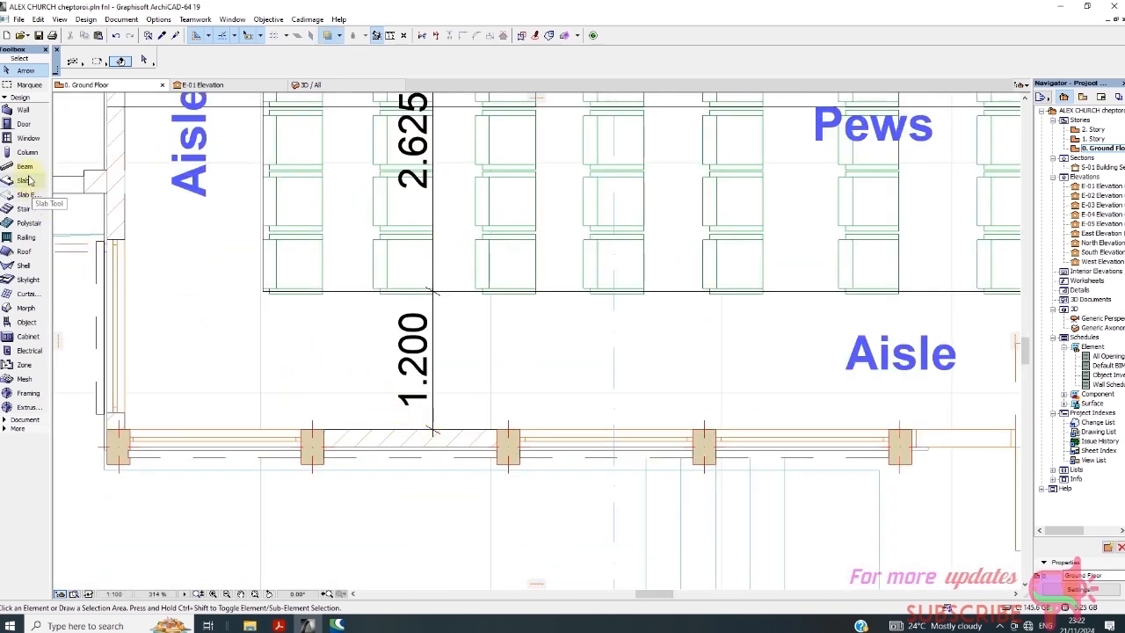
pyautogui.click(26, 138)
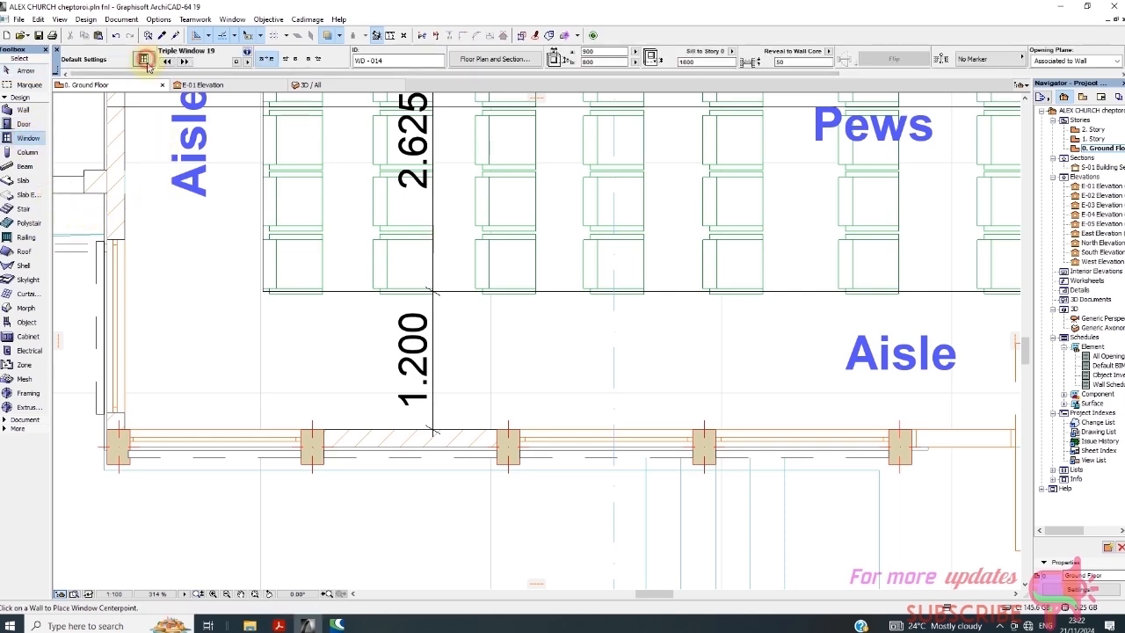
pyautogui.click(146, 61)
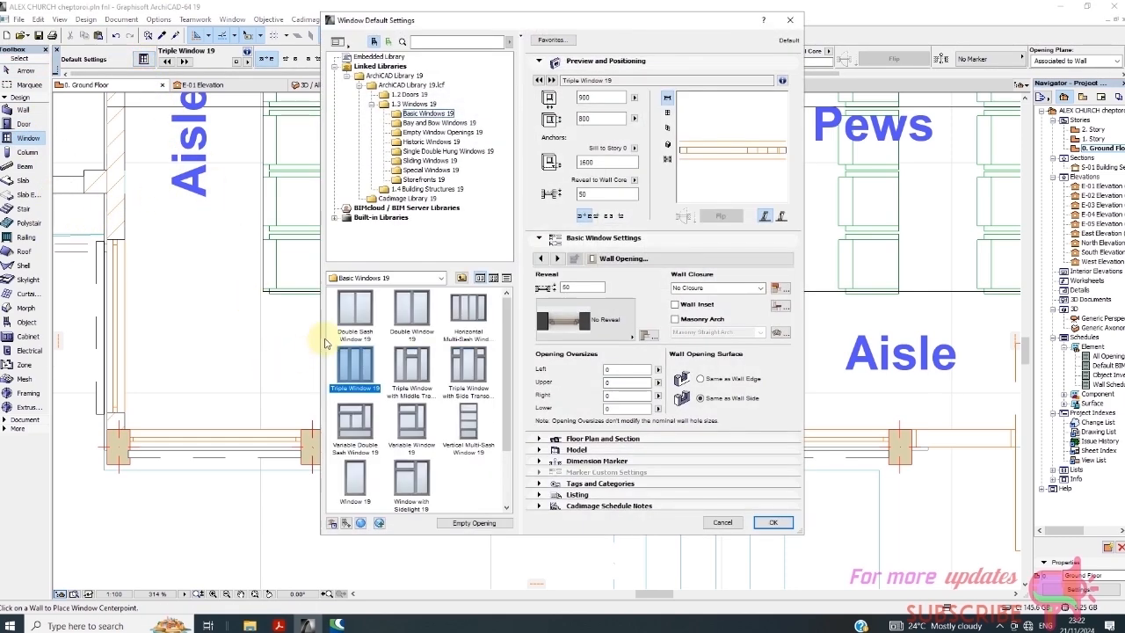
pyautogui.click(429, 170)
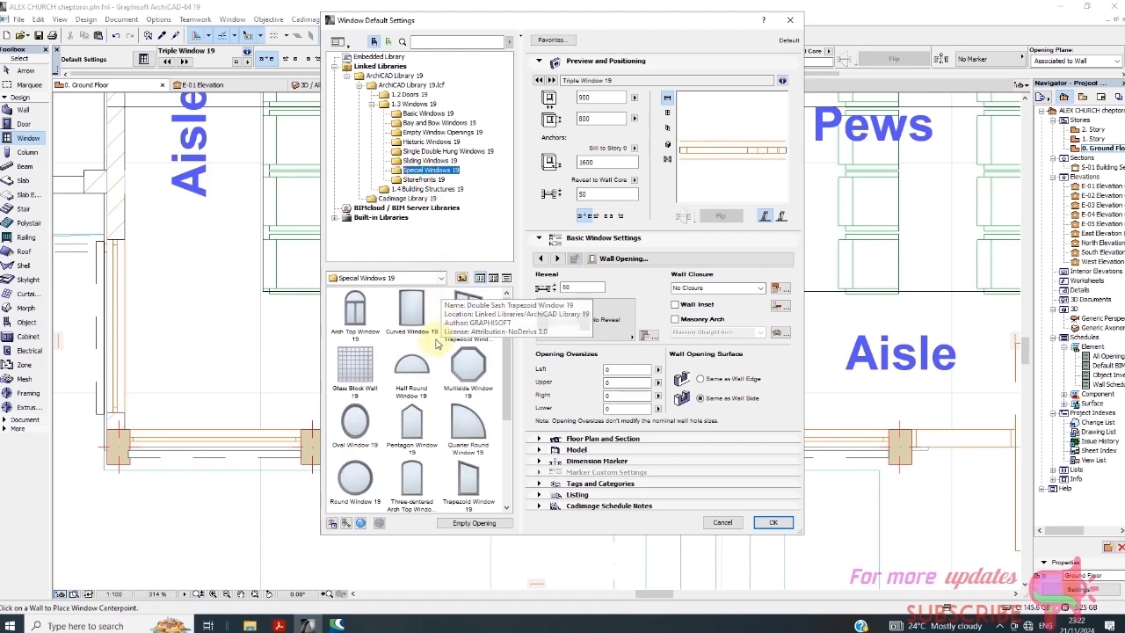
pyautogui.click(355, 309)
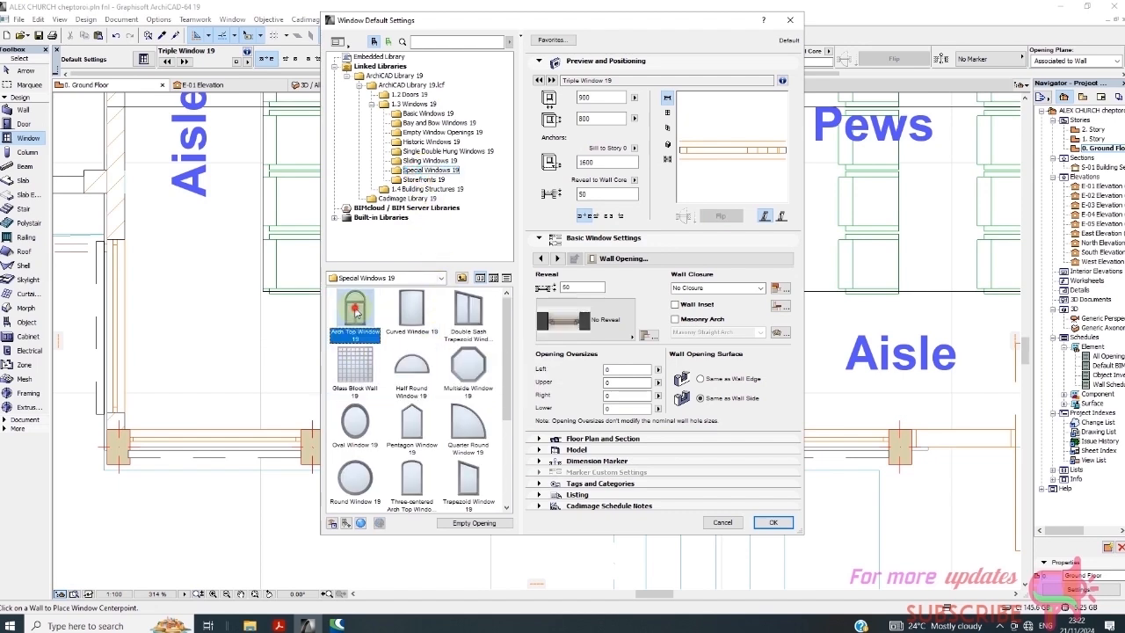
# Size the default window 2265 wide by 1500 high and apply it
pyautogui.doubleClick(588, 118)
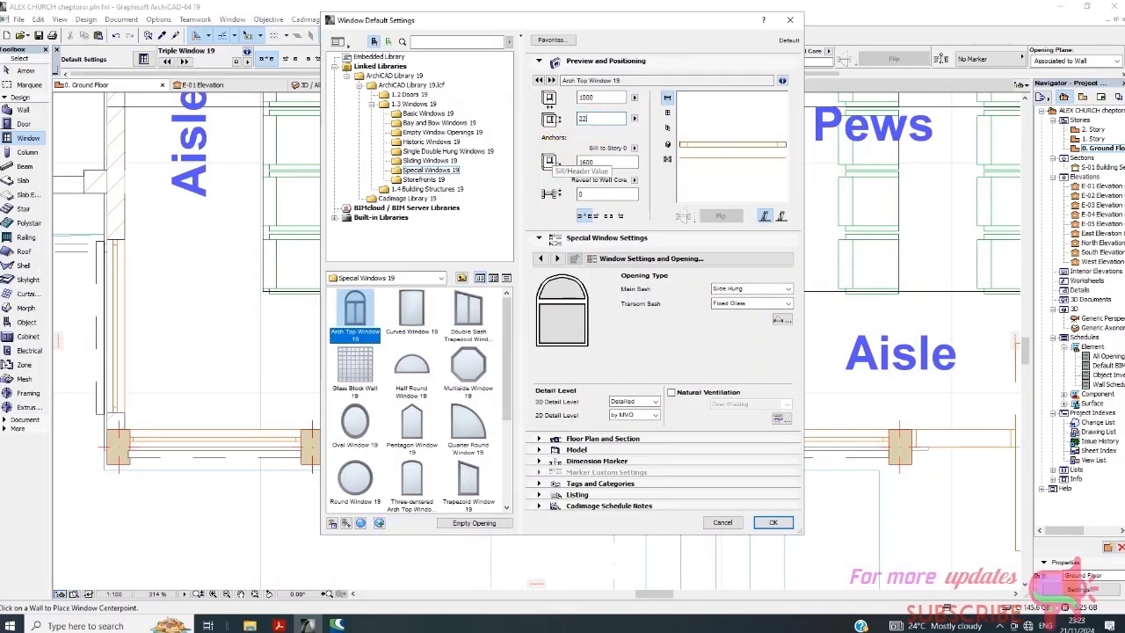
pyautogui.click(608, 120)
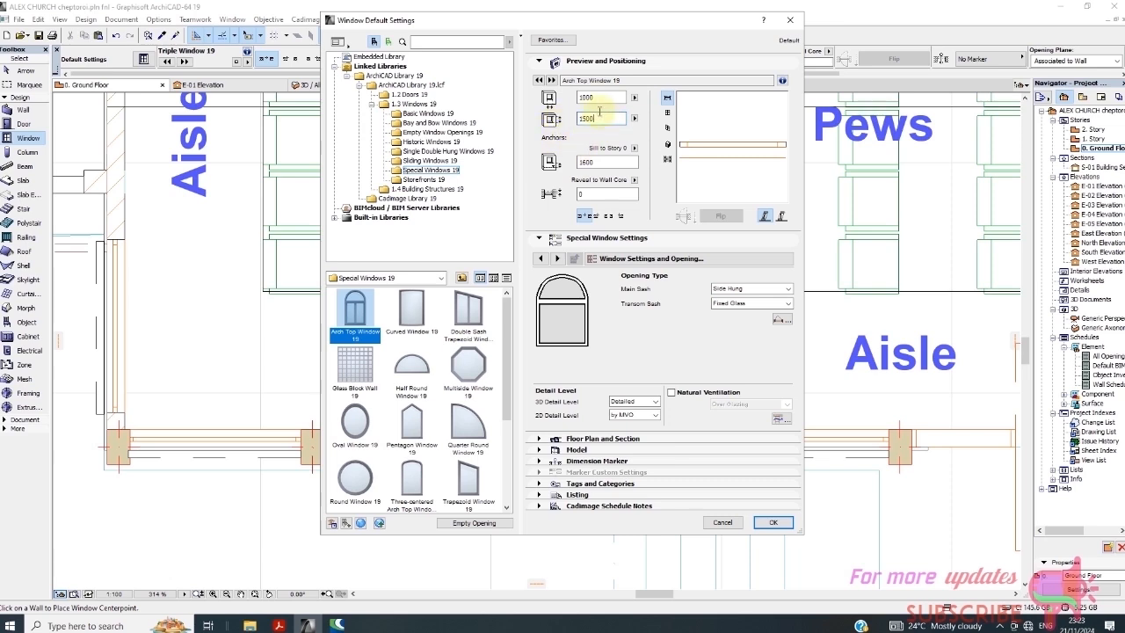
pyautogui.hotkey('shift', 'Tab')
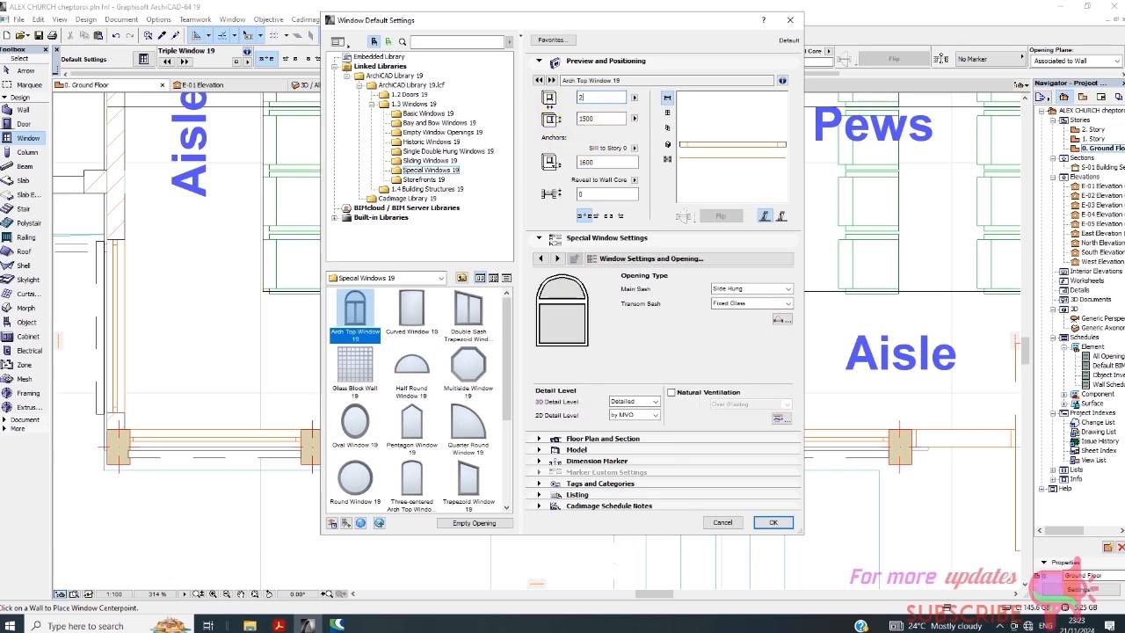
pyautogui.write('2265')
pyautogui.click(773, 522)
pyautogui.click(397, 434)
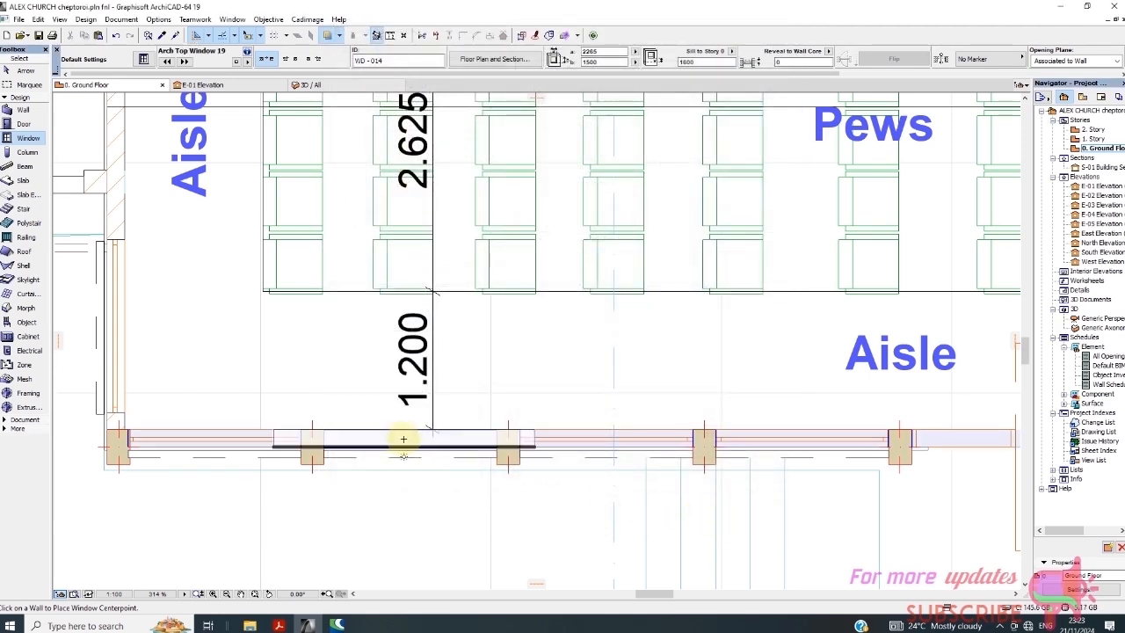
# Place the arch window in the ground-floor wall, correcting its width and setting the opening side
pyautogui.click(389, 151)
pyautogui.click(594, 51)
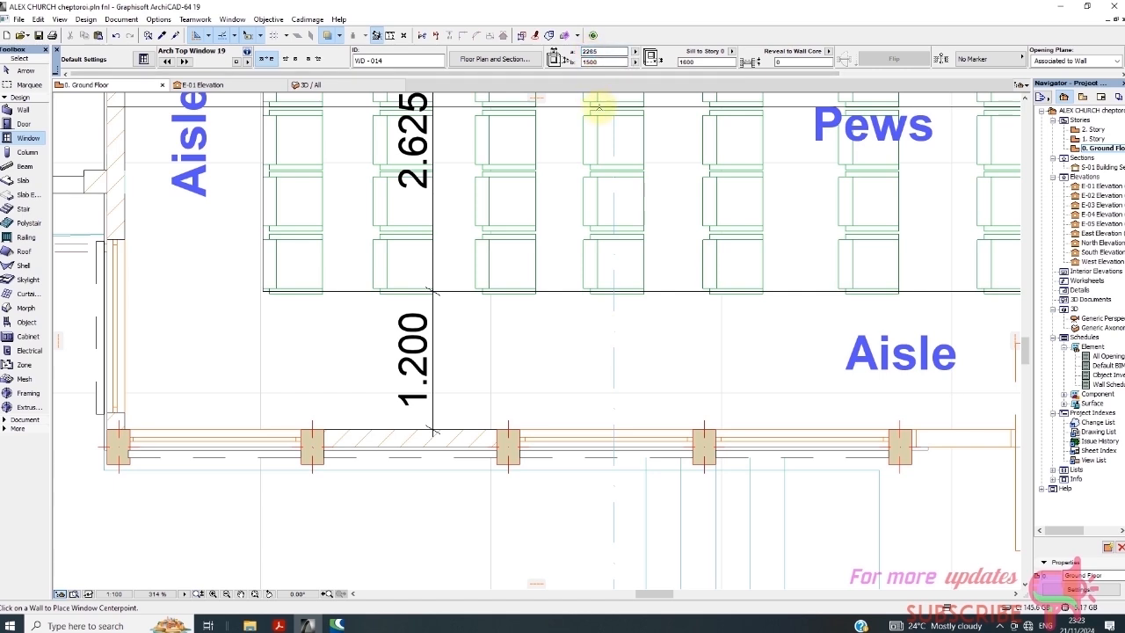
pyautogui.press('BackSpace')
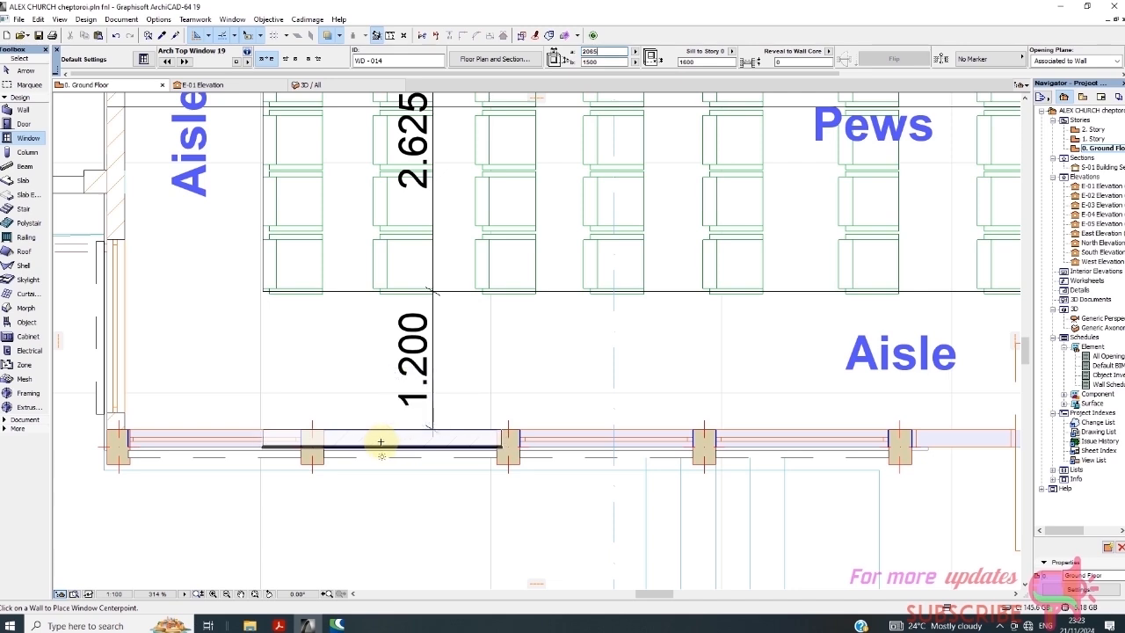
pyautogui.click(377, 442)
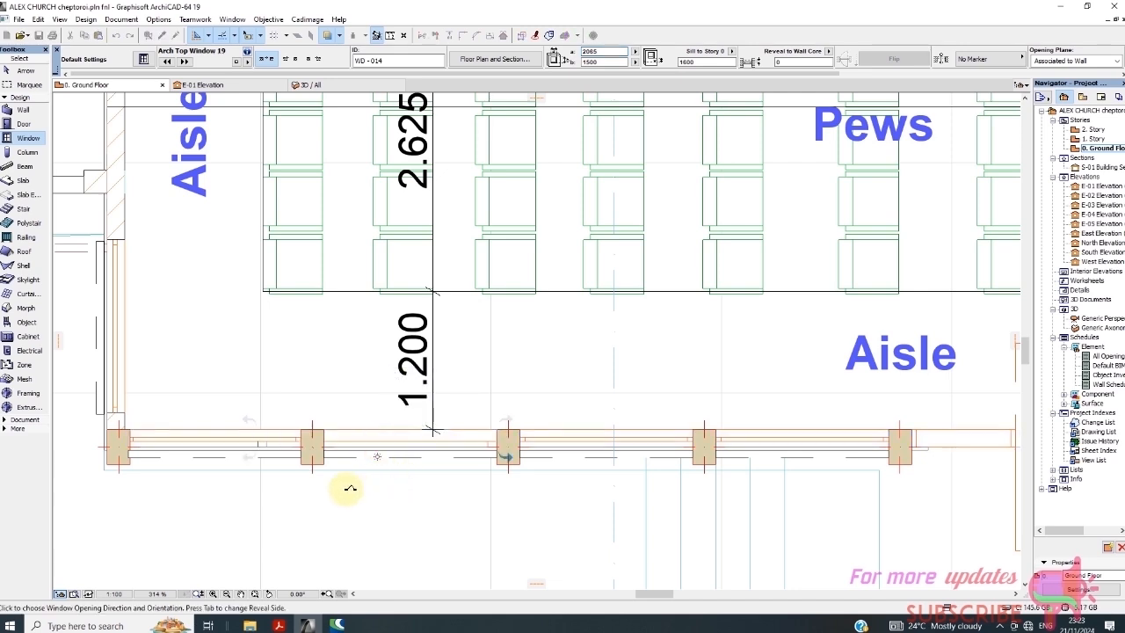
pyautogui.click(383, 474)
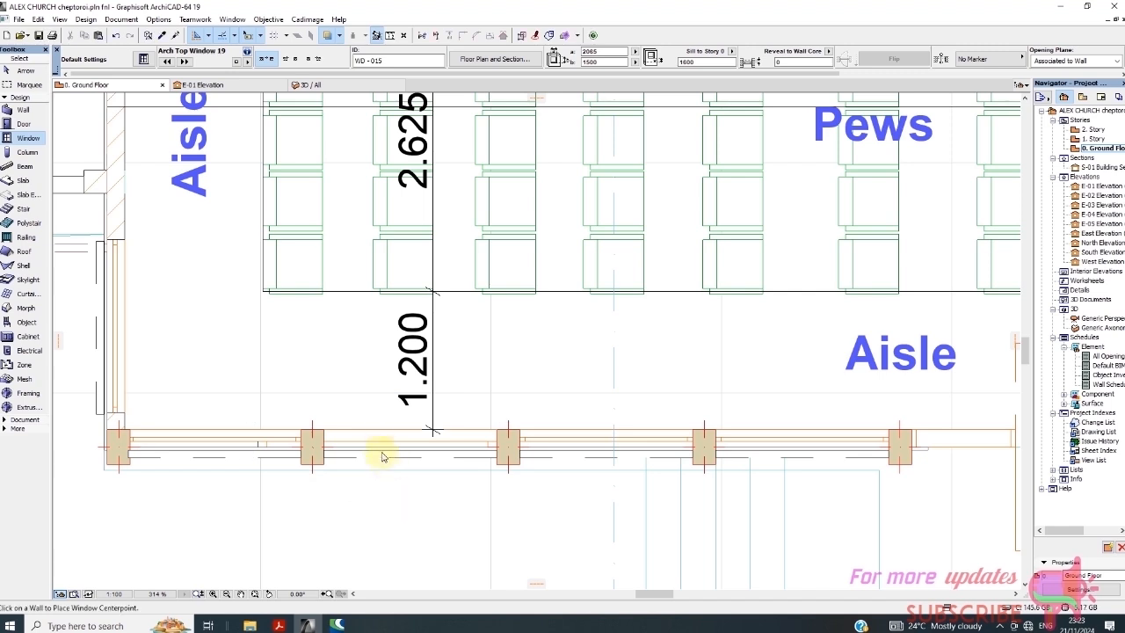
# Stretch both ends of the new window to the columns, making it 1496 wide
pyautogui.click(18, 71)
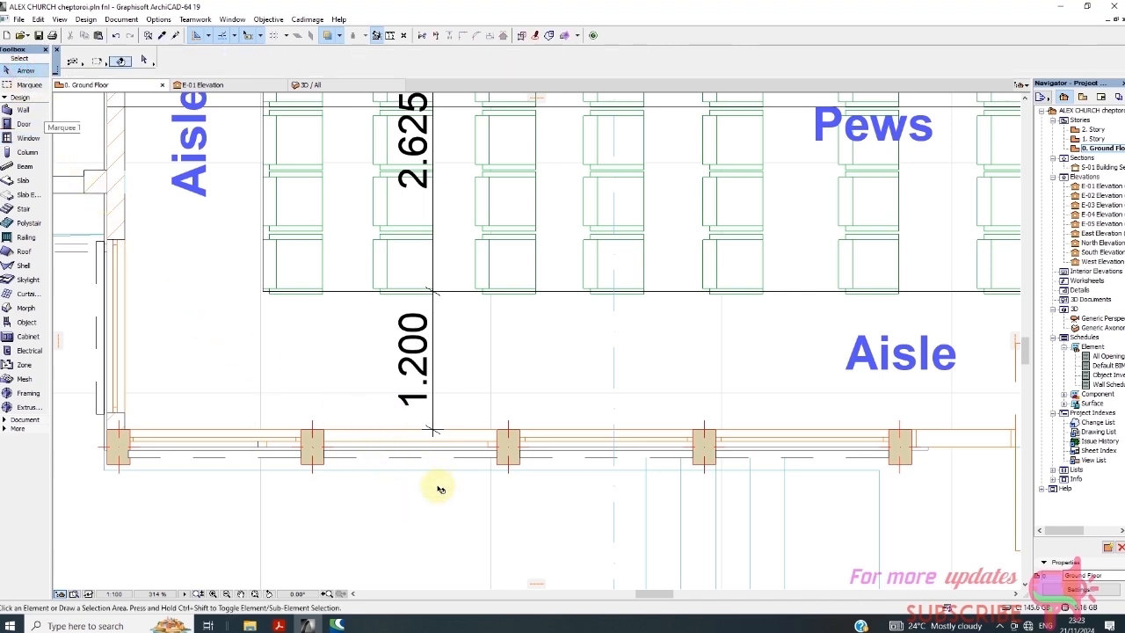
pyautogui.click(388, 435)
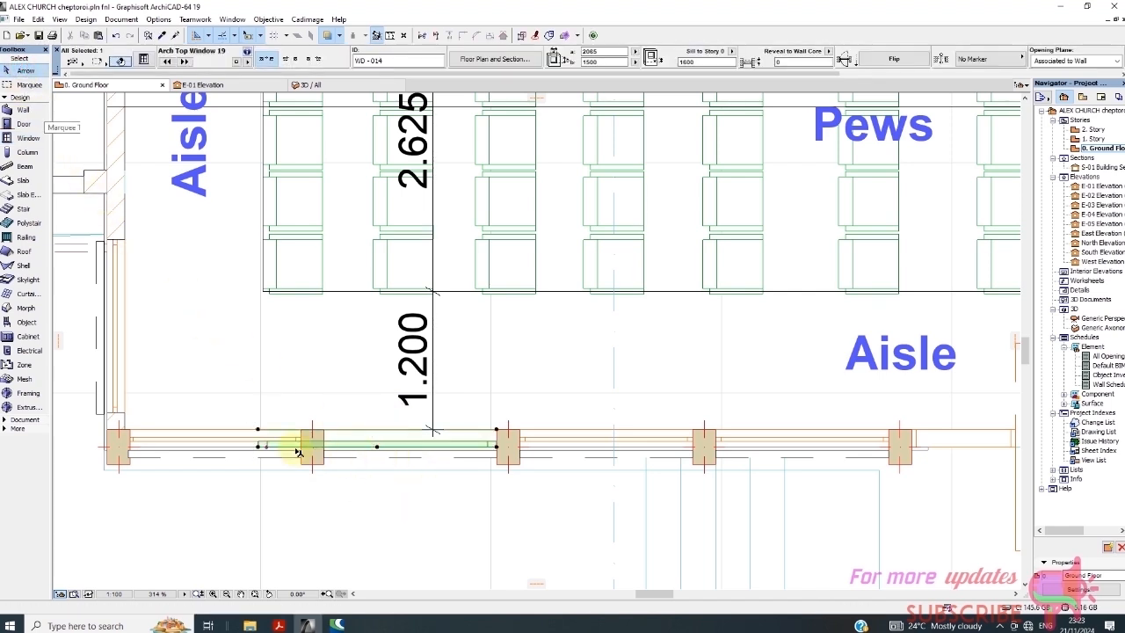
pyautogui.click(256, 429)
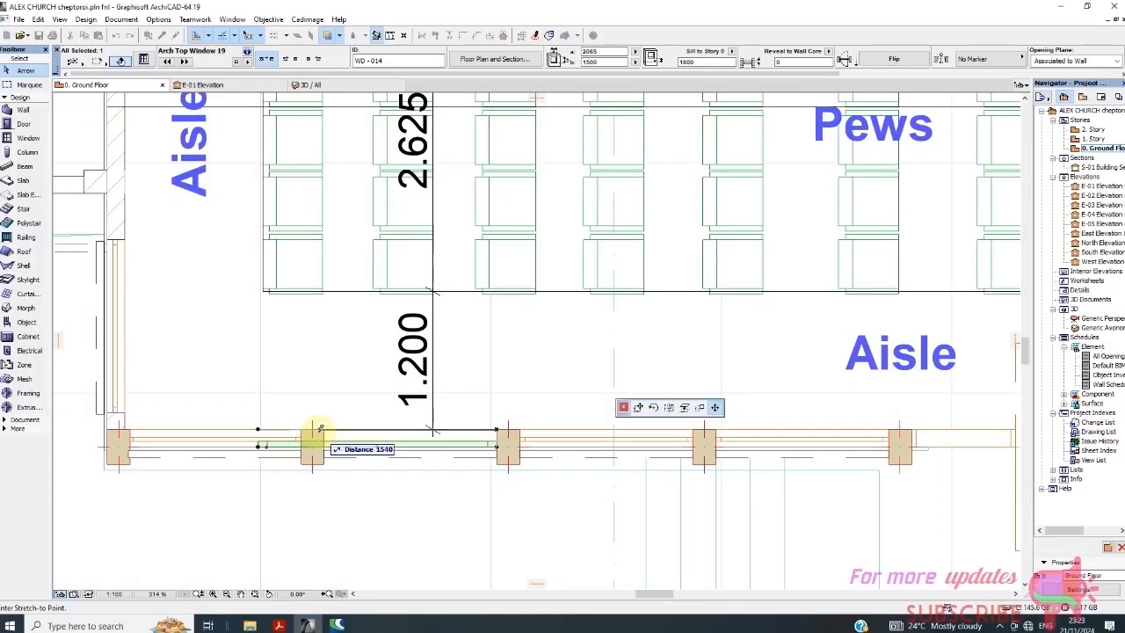
pyautogui.click(325, 427)
pyautogui.scroll(3, 496, 429)
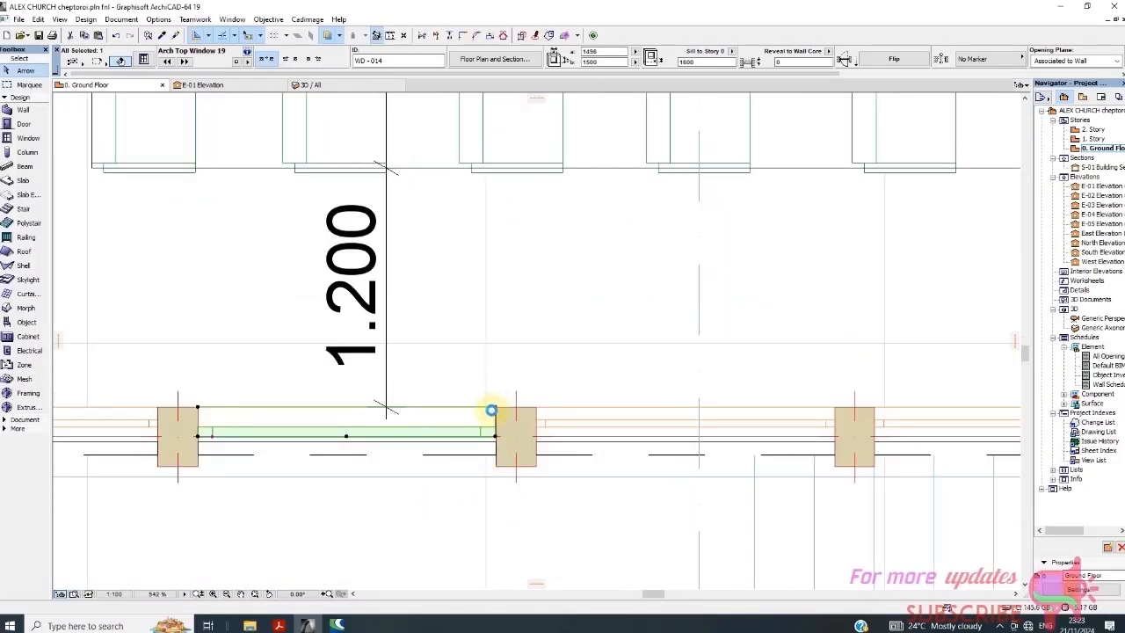
pyautogui.click(494, 409)
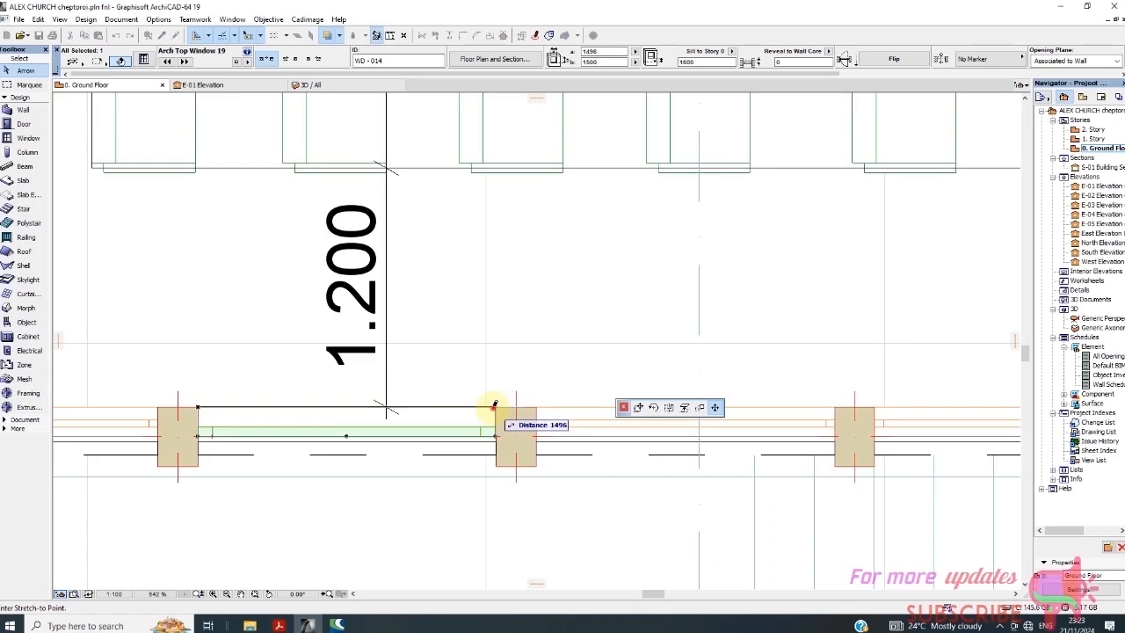
pyautogui.click(492, 438)
pyautogui.click(434, 510)
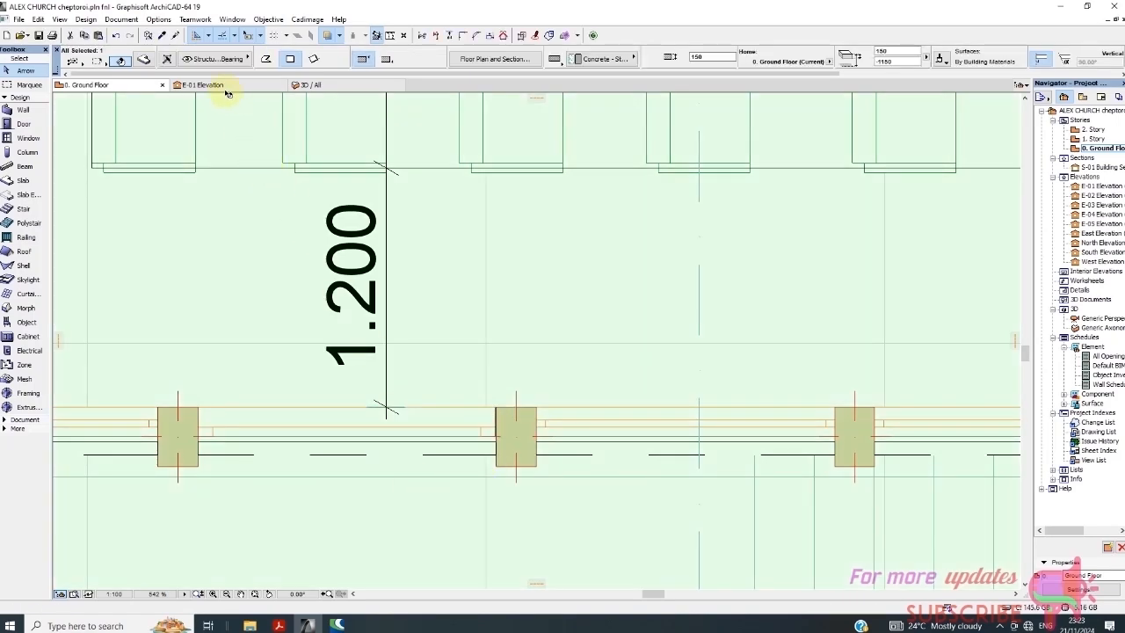
# Switch to the 3D view and zoom in on the church facade
pyautogui.click(358, 86)
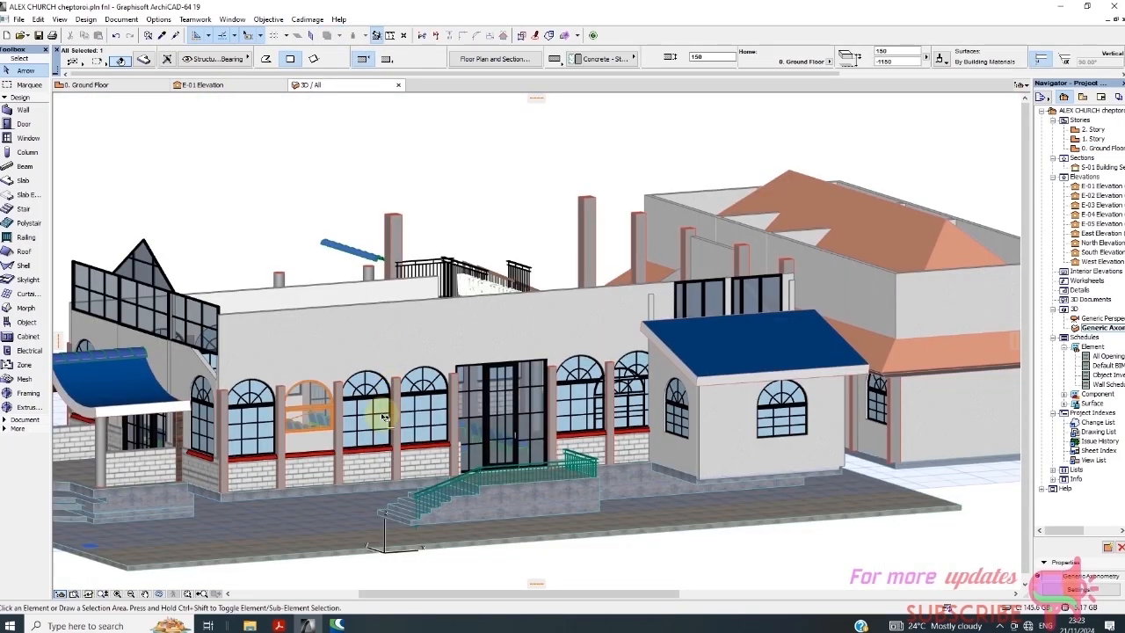
pyautogui.scroll(5, 314, 457)
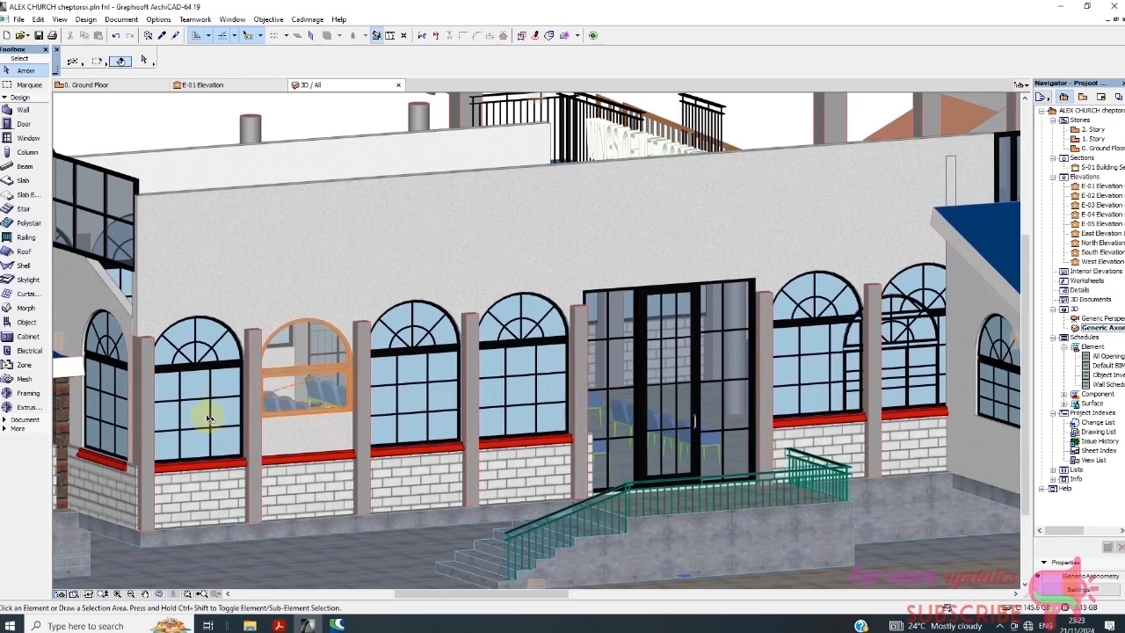
pyautogui.scroll(3, 300, 391)
pyautogui.scroll(-4, 343, 358)
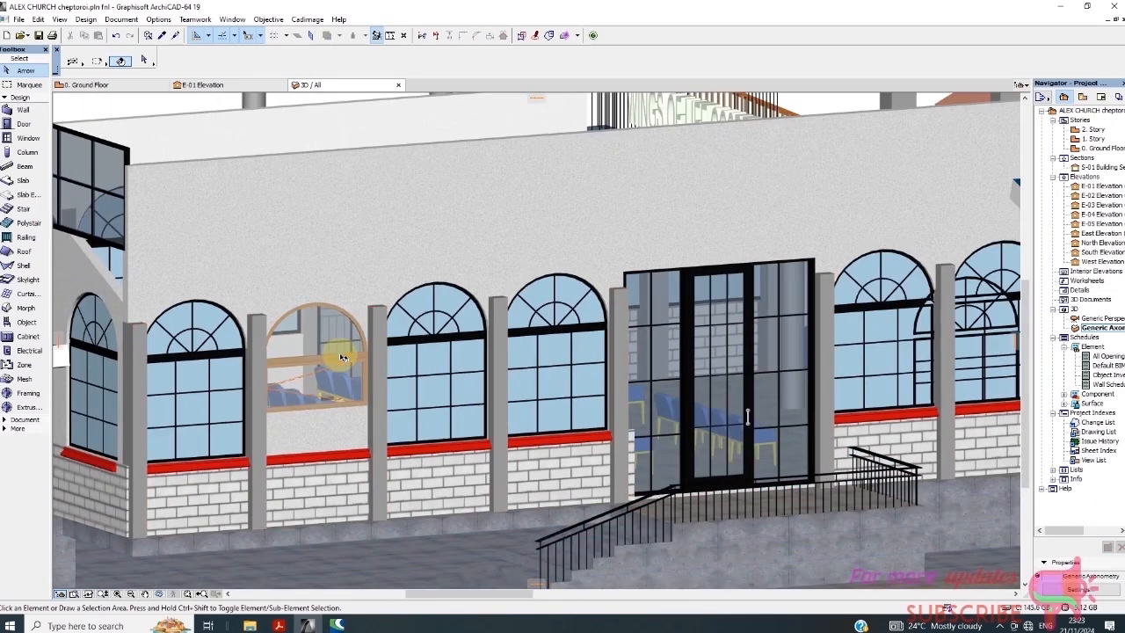
pyautogui.scroll(-2, 341, 371)
pyautogui.scroll(-3, 396, 364)
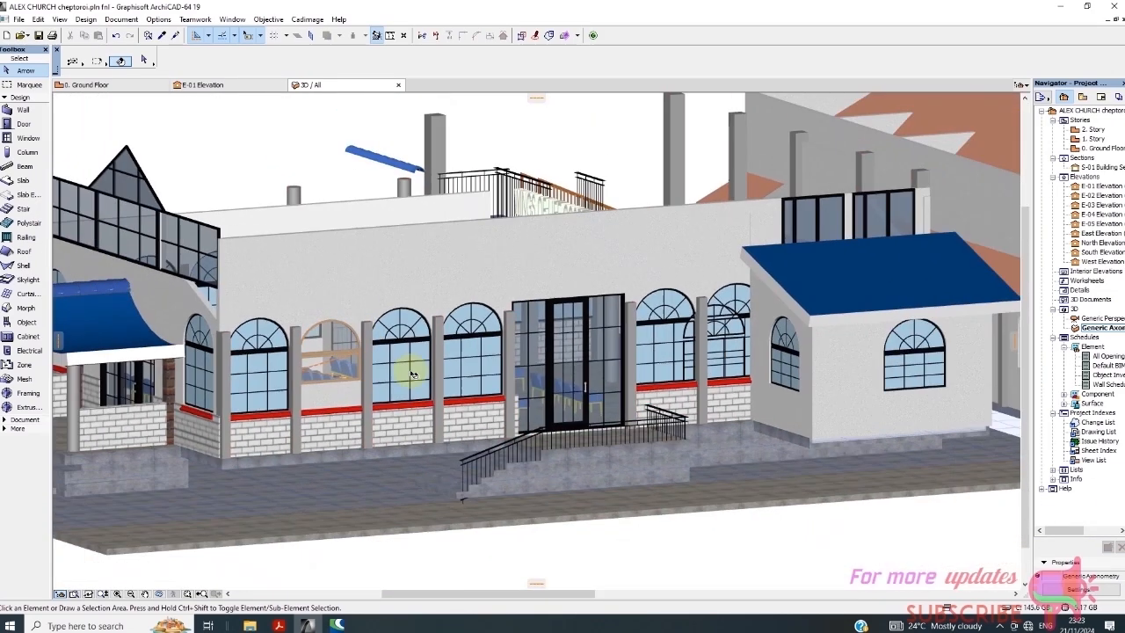
# Compare WD-014's size with its neighbouring arched windows and start entering a 1500 width
pyautogui.click(400, 375)
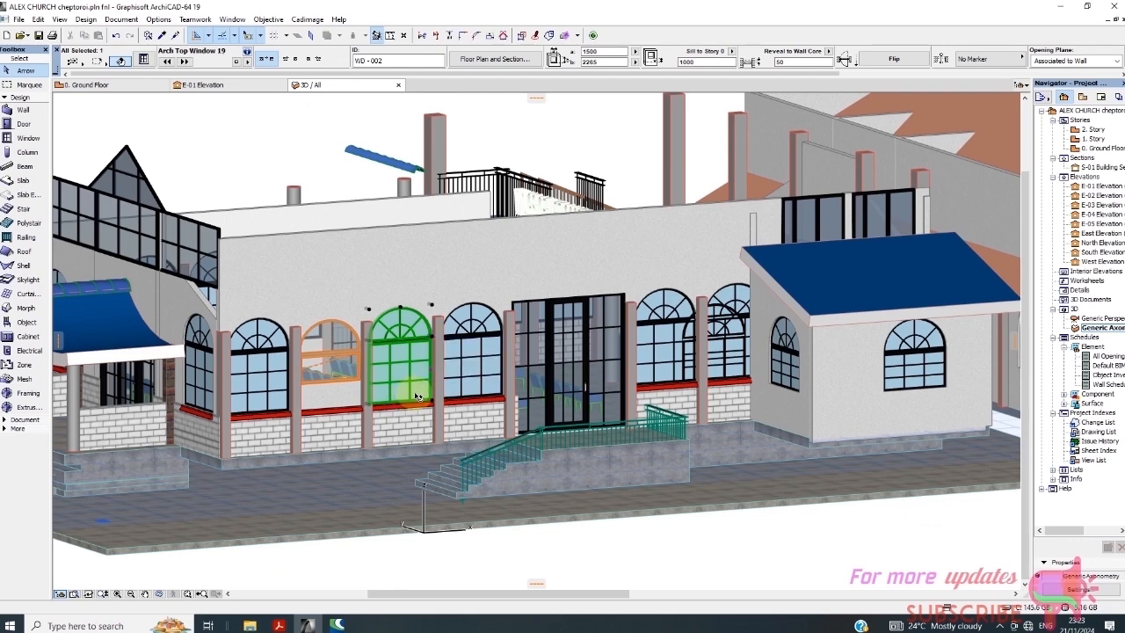
pyautogui.click(332, 349)
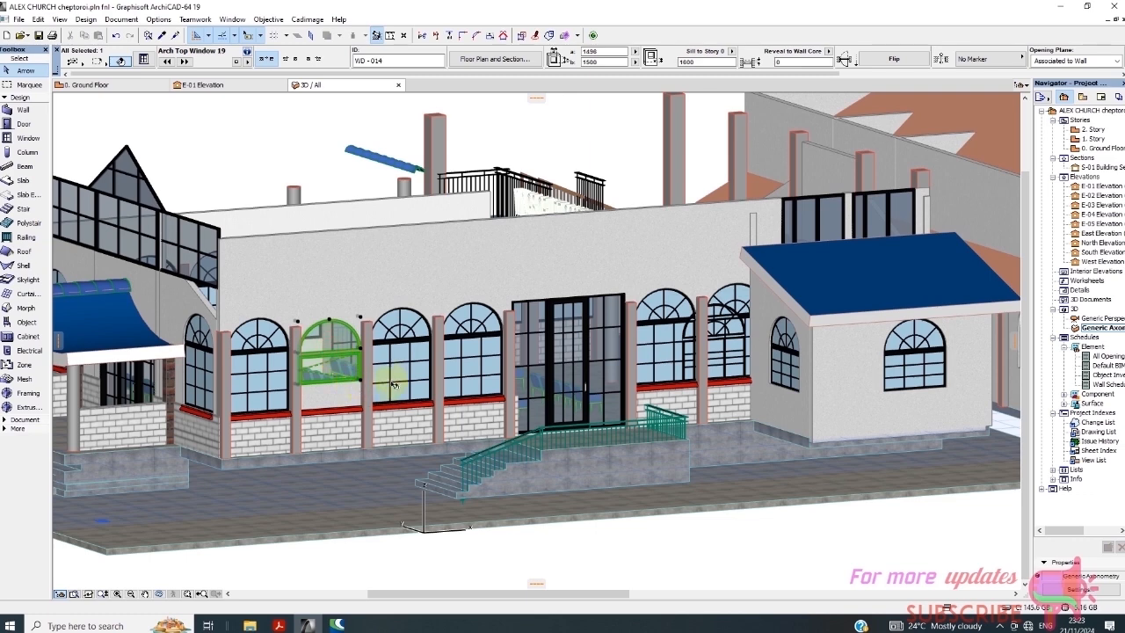
pyautogui.click(416, 377)
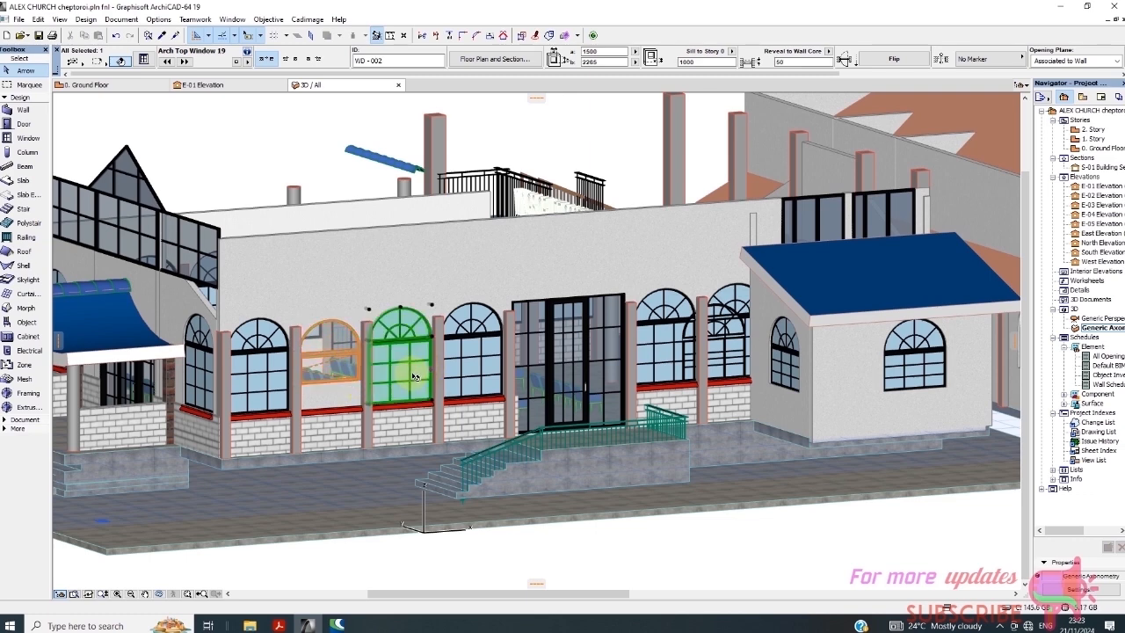
pyautogui.click(332, 354)
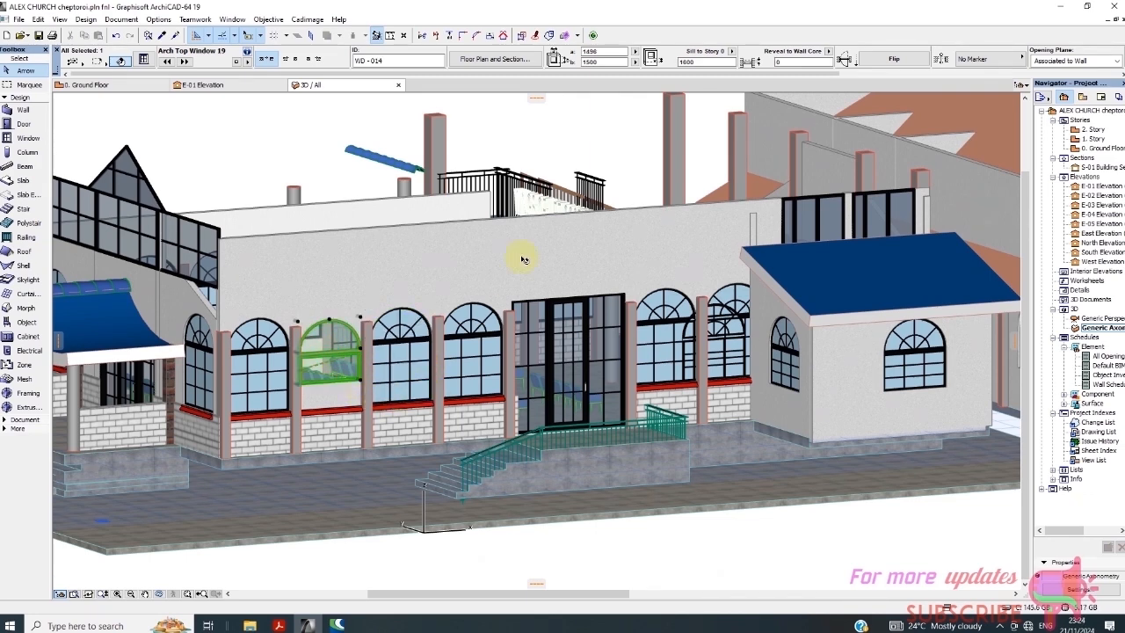
pyautogui.doubleClick(602, 52)
pyautogui.write('1500')
# Resize WD-014 to 1500 × 2265 with a 1000 sill, then deselect it
pyautogui.click(605, 62)
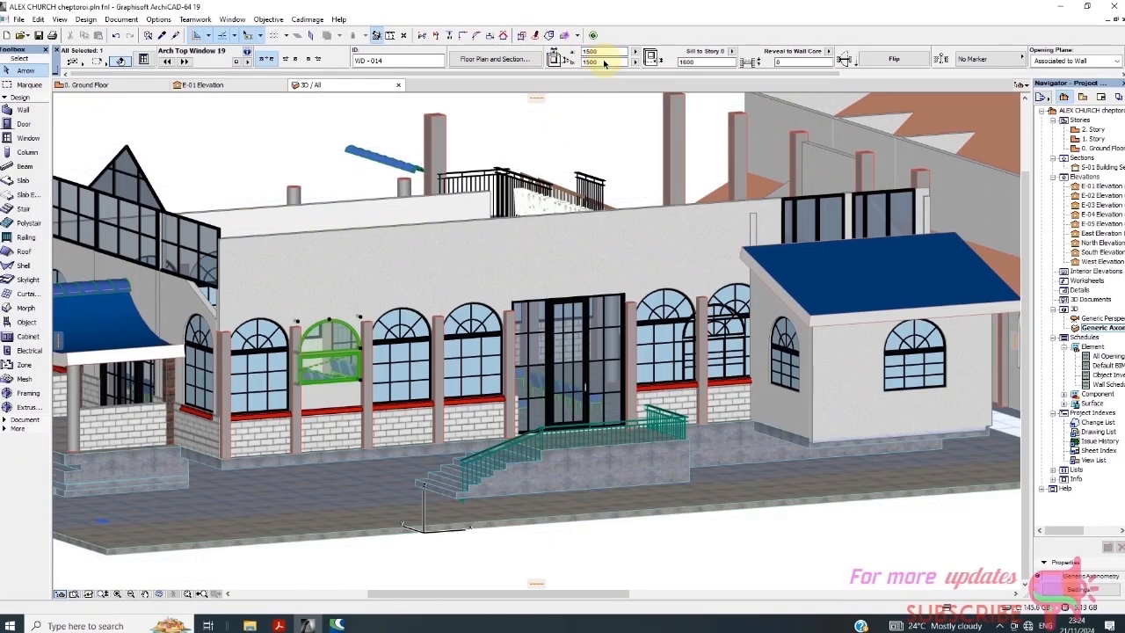
pyautogui.moveTo(605, 62); pyautogui.dragTo(559, 63)
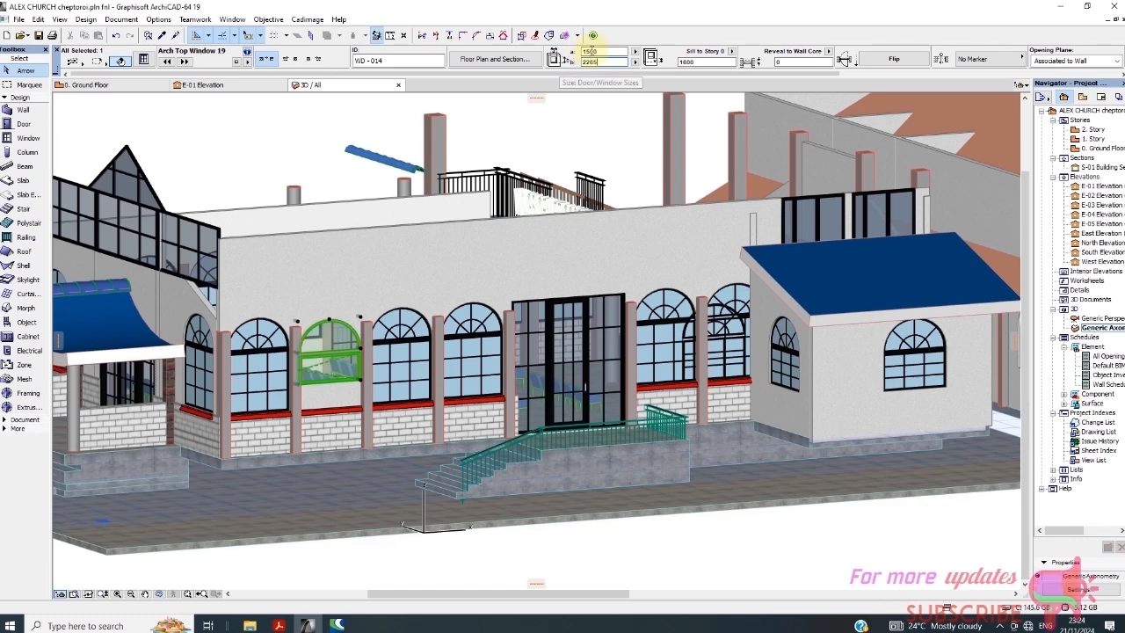
pyautogui.click(598, 52)
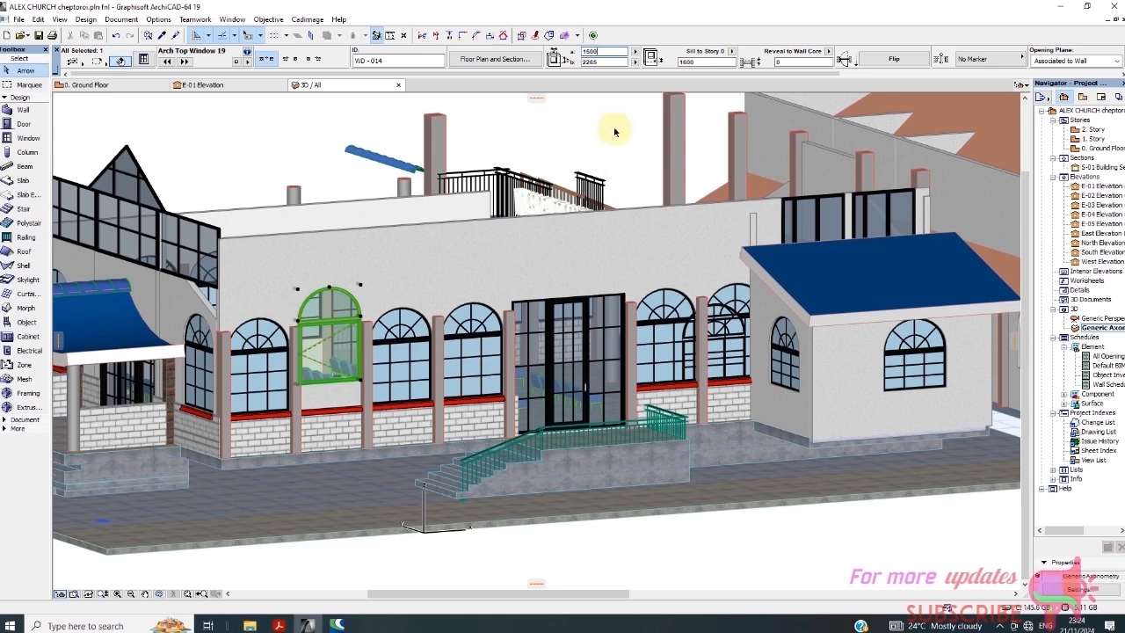
pyautogui.click(687, 63)
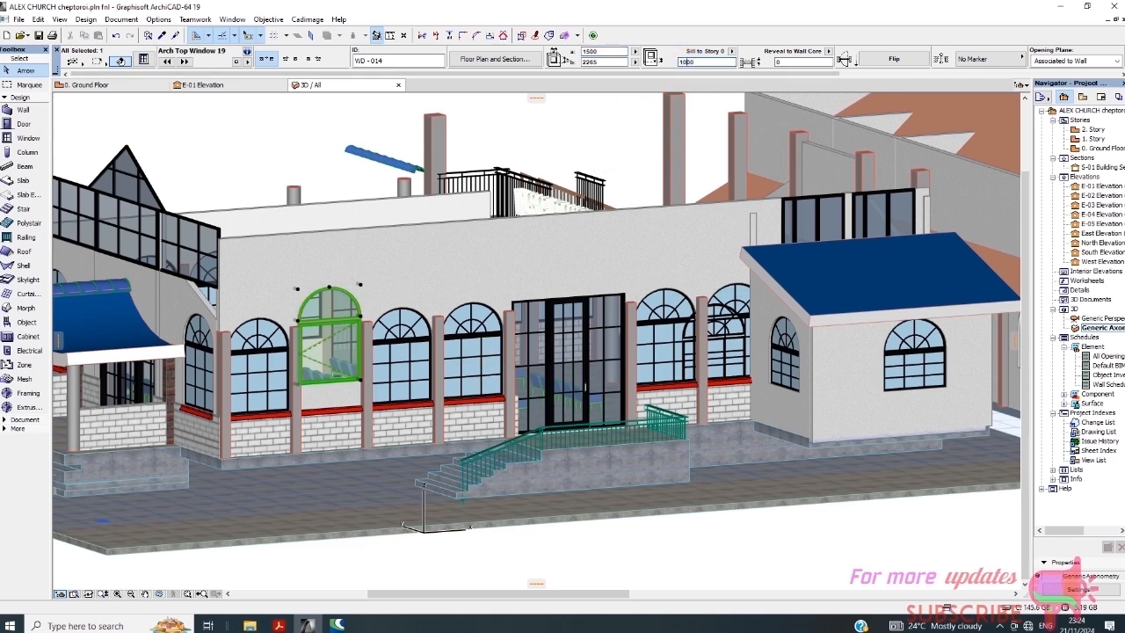
pyautogui.press('Return')
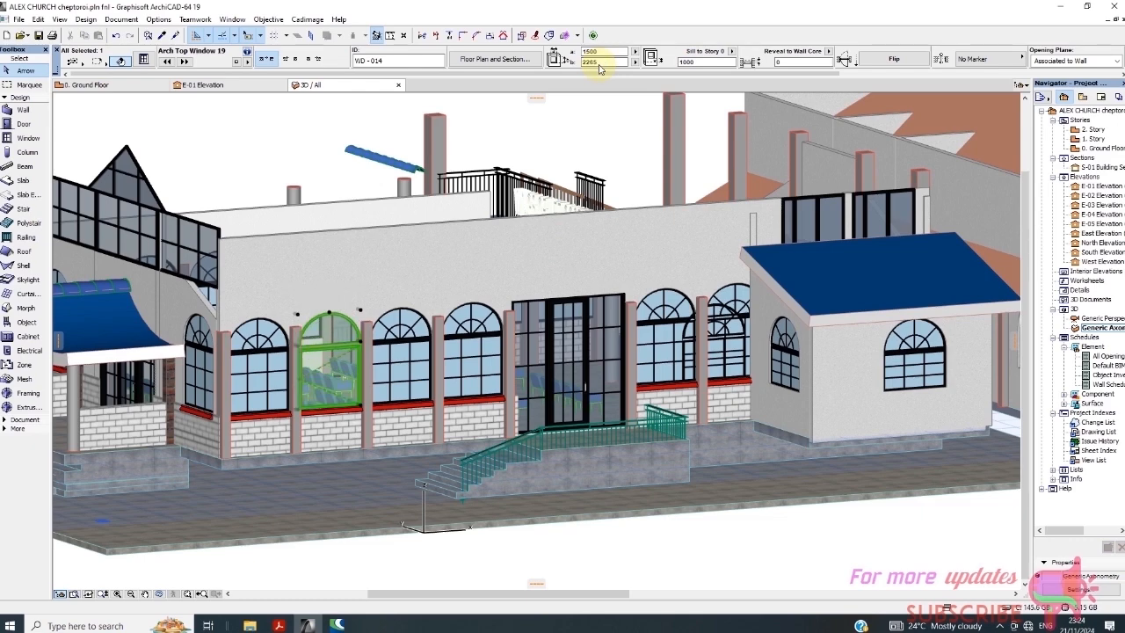
pyautogui.scroll(2, 366, 364)
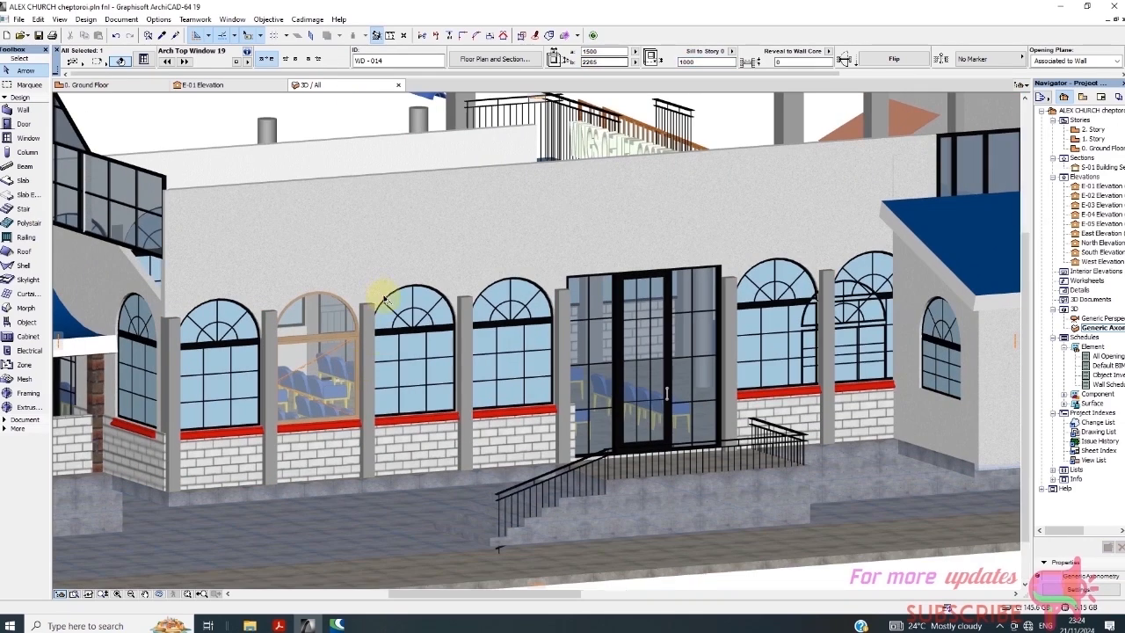
pyautogui.scroll(-3, 386, 313)
pyautogui.click(322, 141)
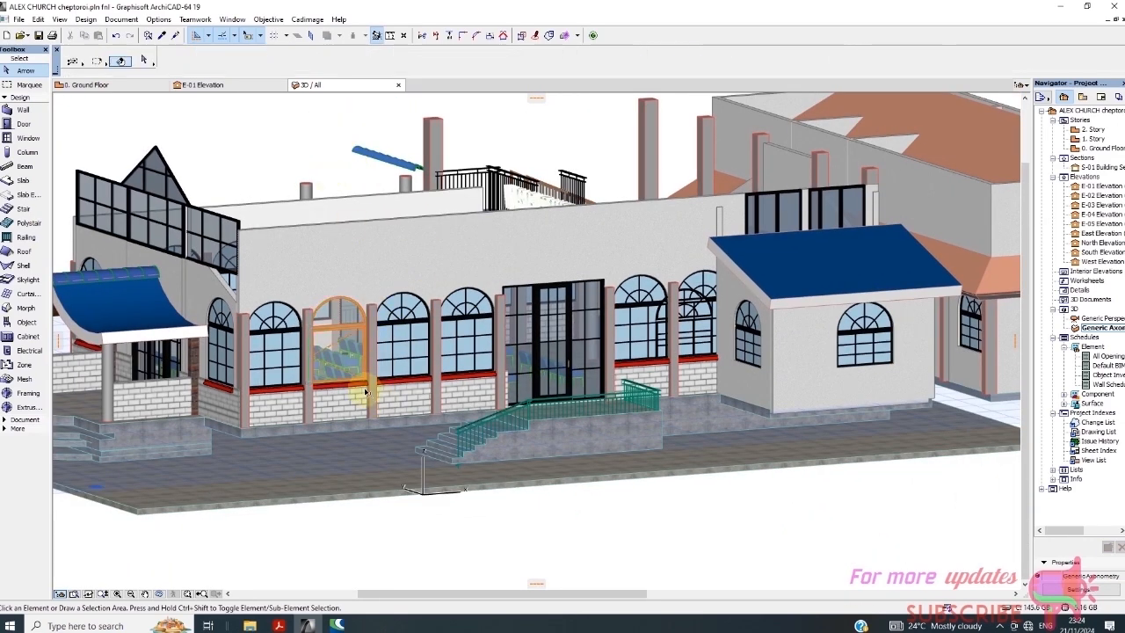
pyautogui.scroll(2, 398, 304)
pyautogui.scroll(2, 397, 295)
pyautogui.scroll(-3, 464, 334)
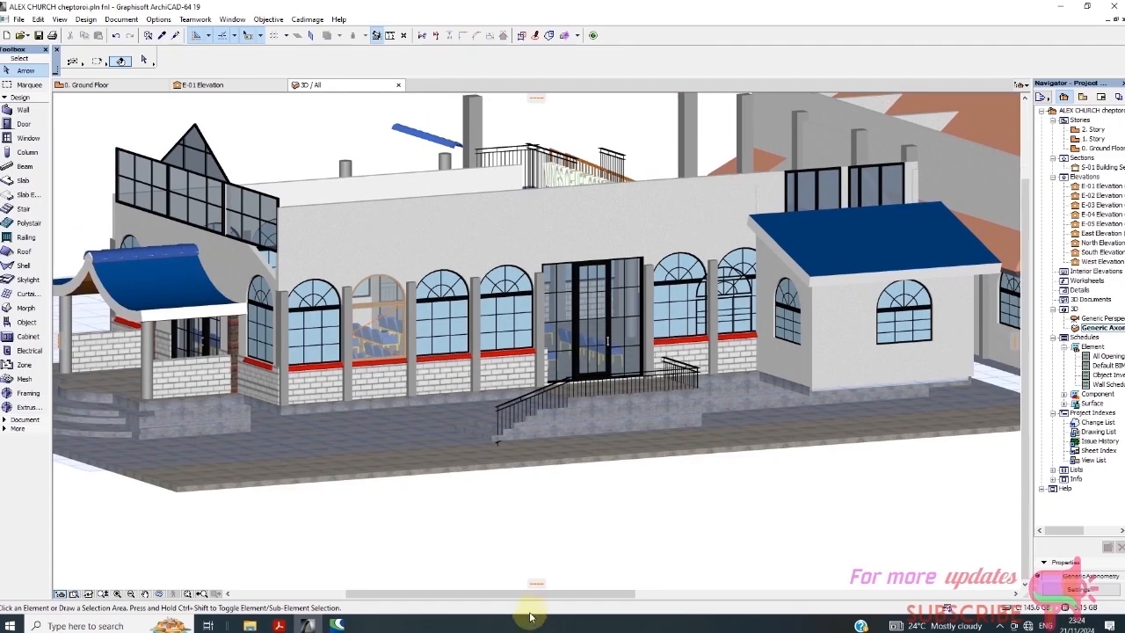
# Orbit to a frontal facade view and select the 1500 × 2265 Arch Top Window 19, WD-014
pyautogui.keyDown('shift'); pyautogui.moveTo(466, 532); pyautogui.dragTo(351, 520, button='middle'); pyautogui.keyUp('shift')
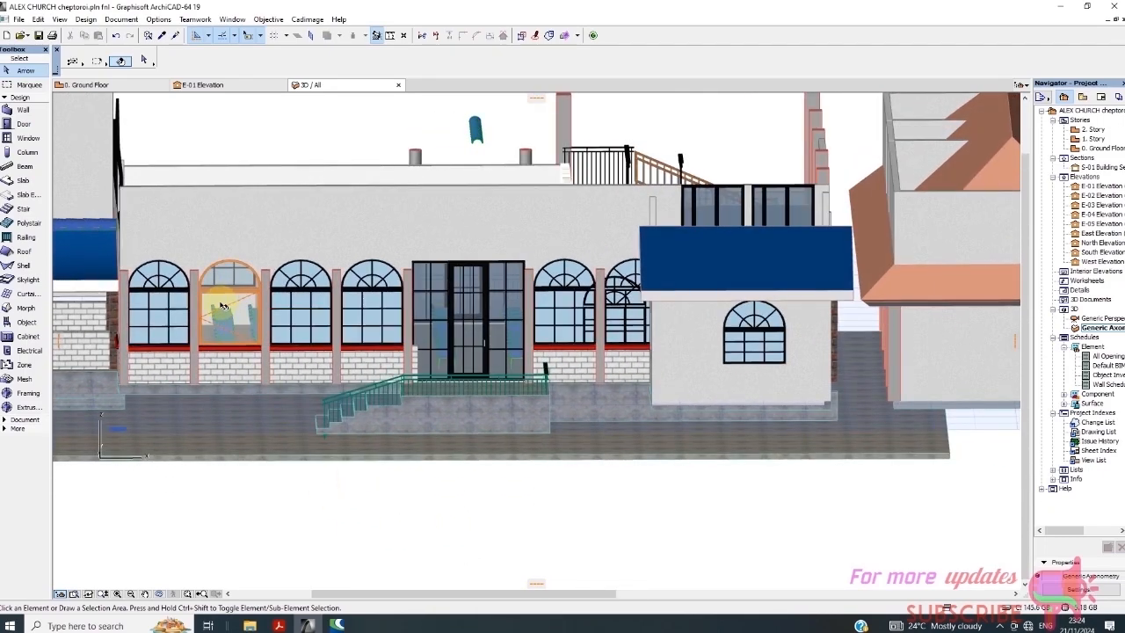
pyautogui.scroll(2, 227, 304)
pyautogui.scroll(-3, 227, 304)
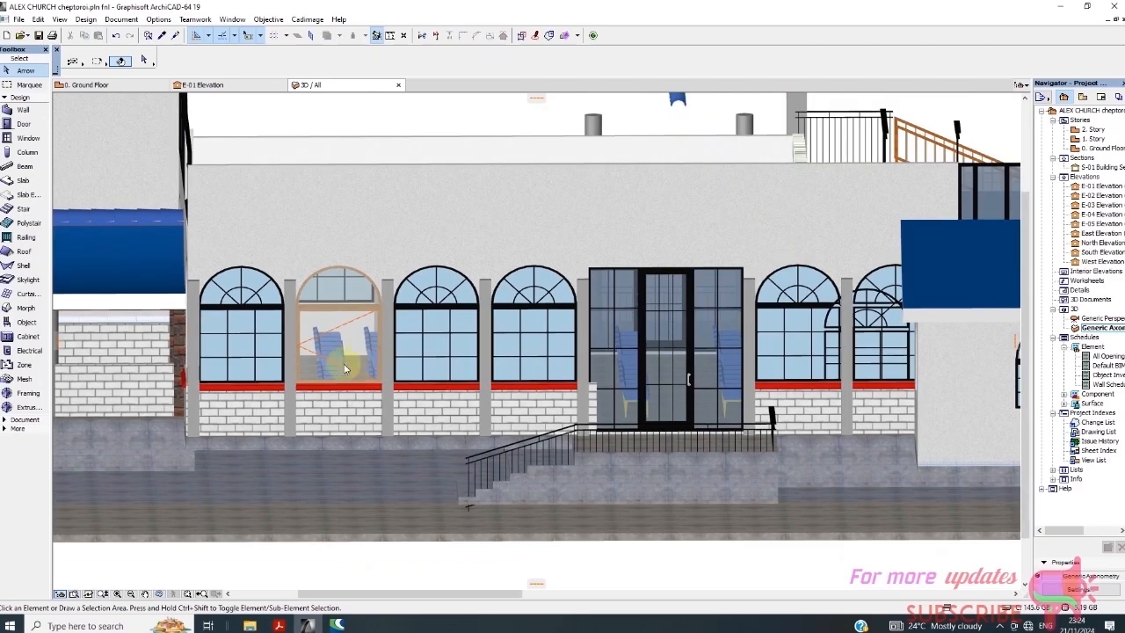
pyautogui.scroll(2, 364, 386)
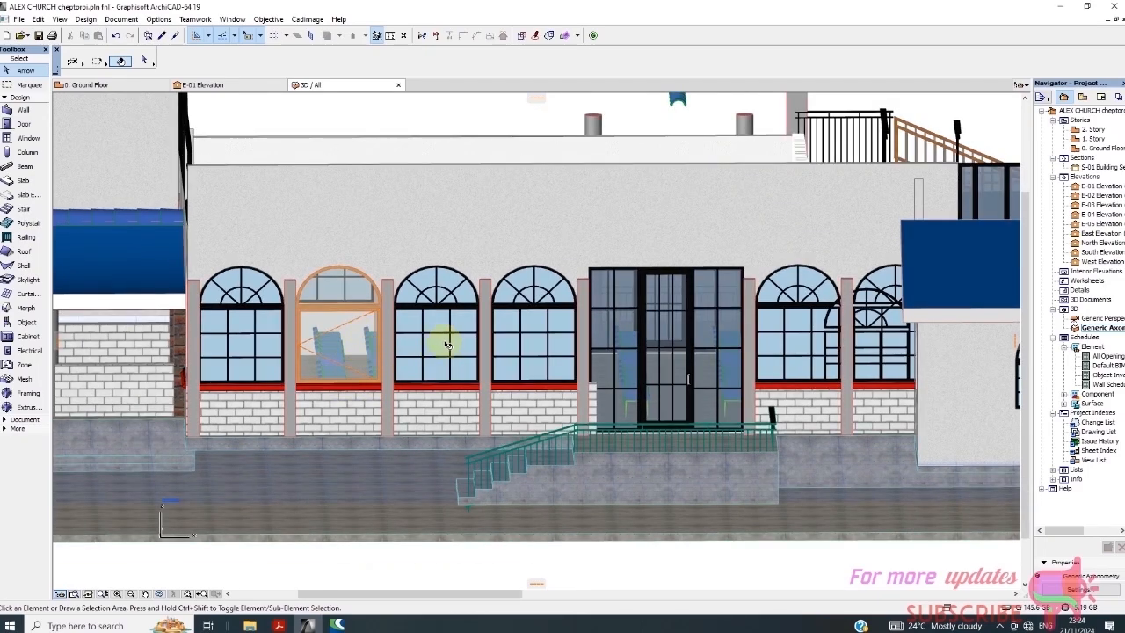
pyautogui.scroll(4, 449, 345)
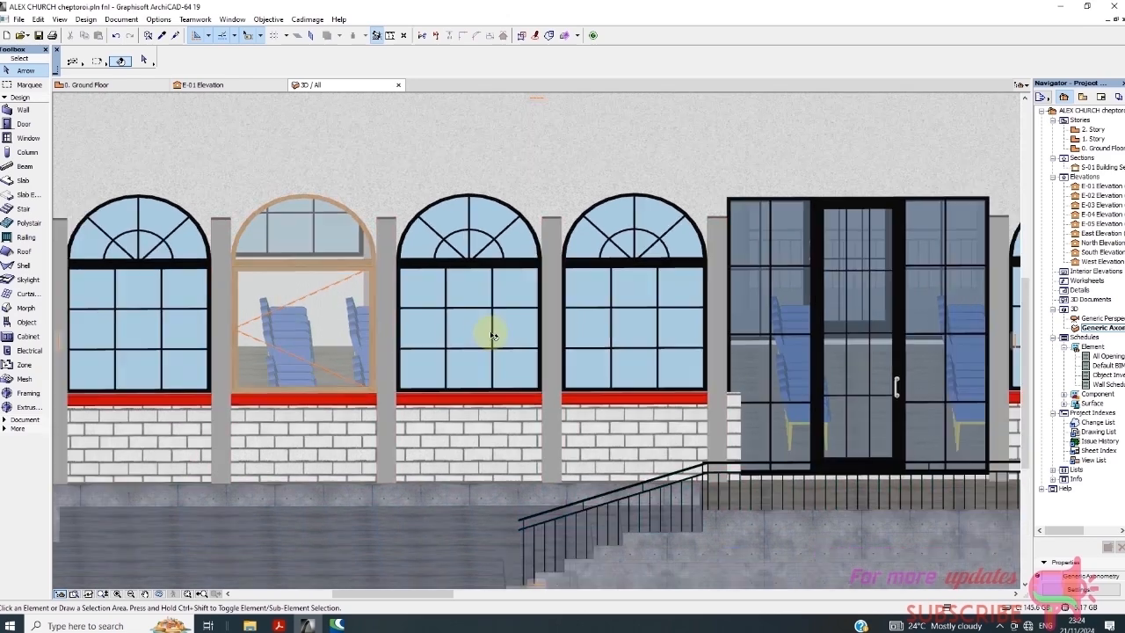
pyautogui.scroll(-5, 492, 337)
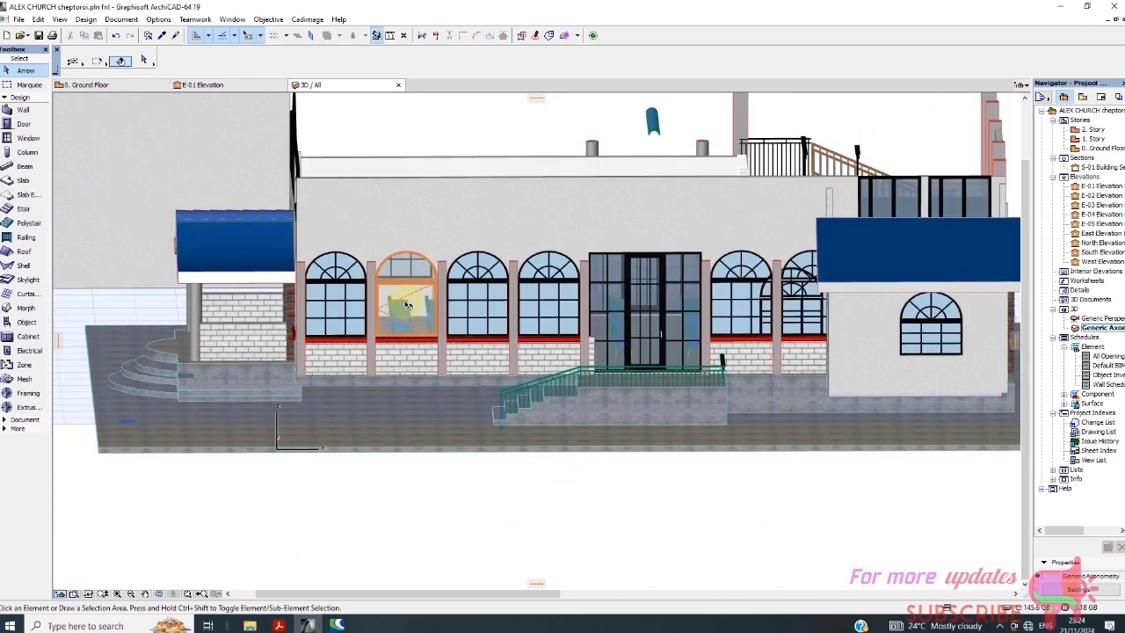
pyautogui.moveTo(411, 312)
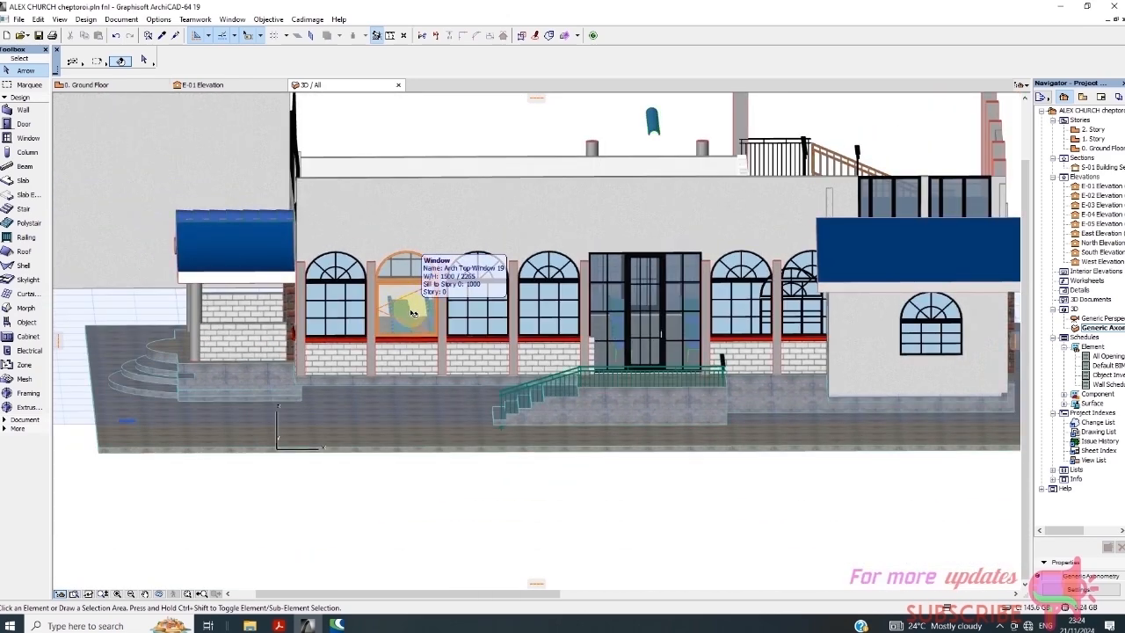
pyautogui.click(411, 312)
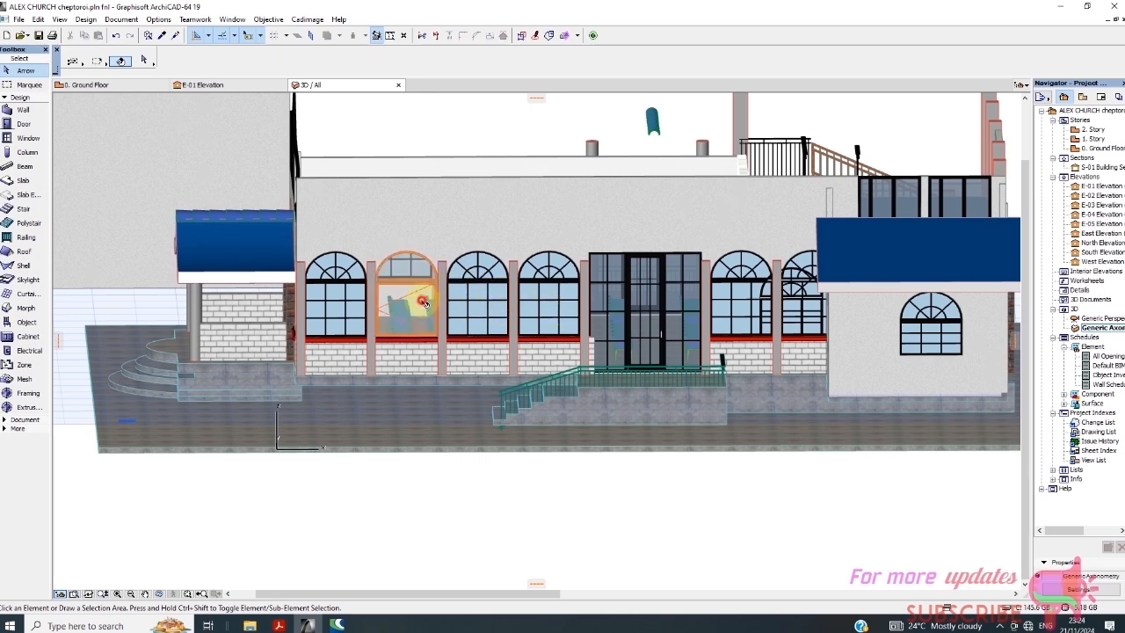
pyautogui.click(422, 303)
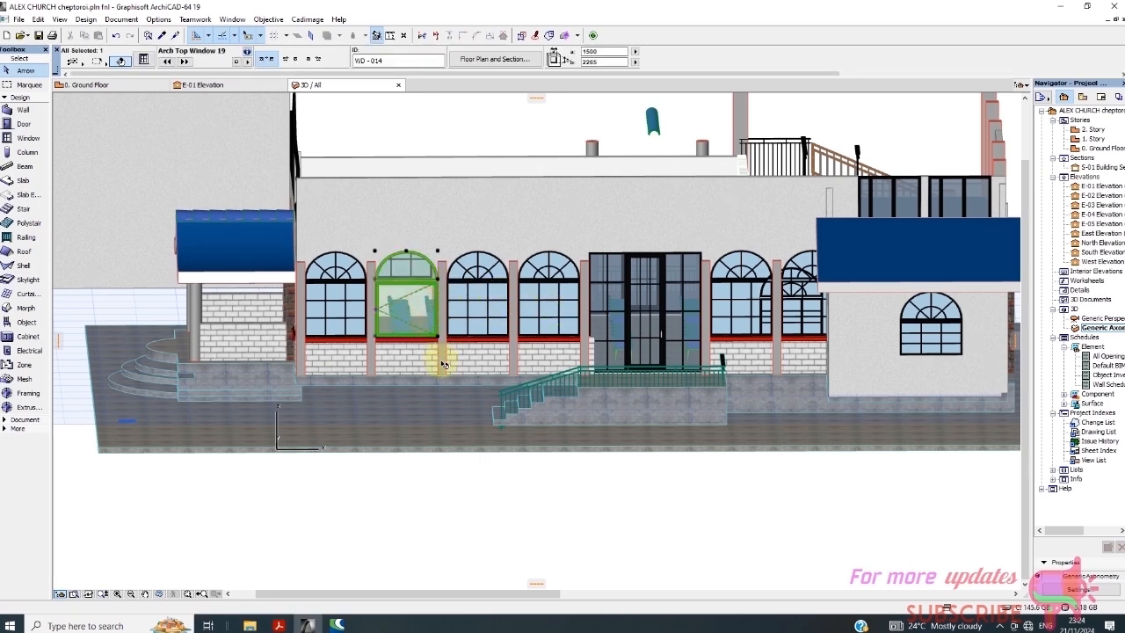
# Set WD-014's transom sash type to Sunburst 2 in its Sash Options settings
pyautogui.rightClick(315, 529)
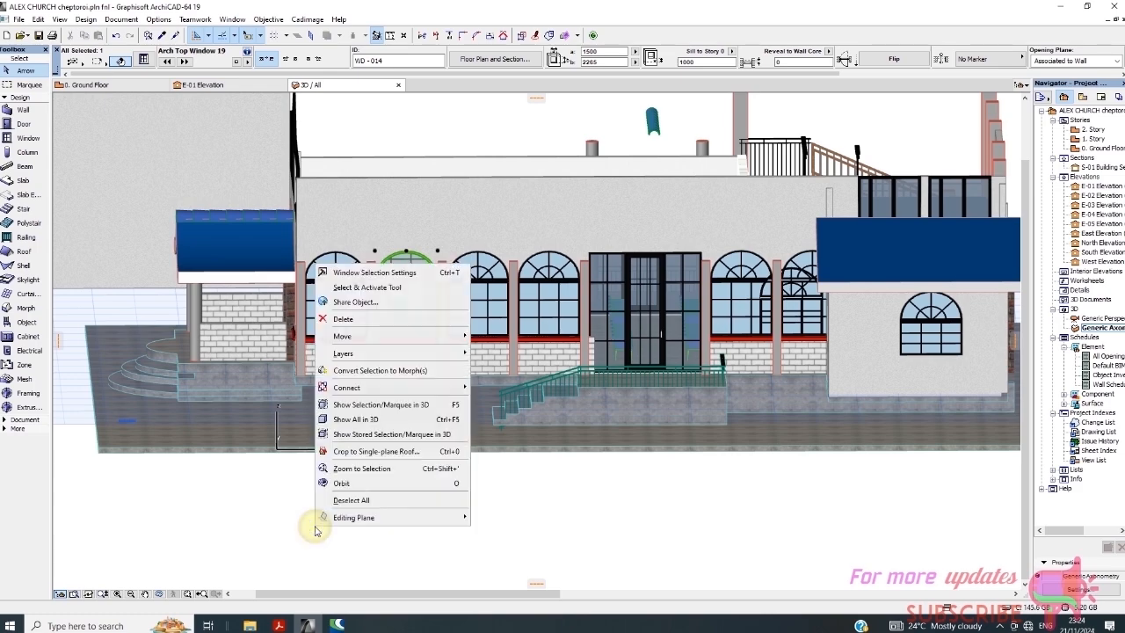
pyautogui.click(361, 273)
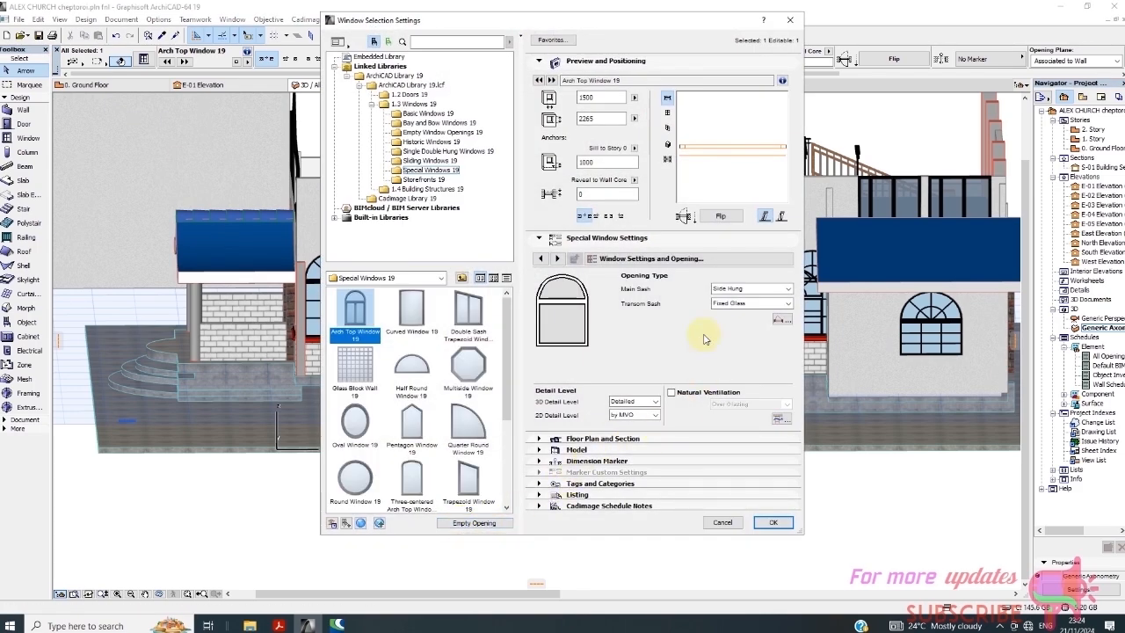
pyautogui.click(663, 259)
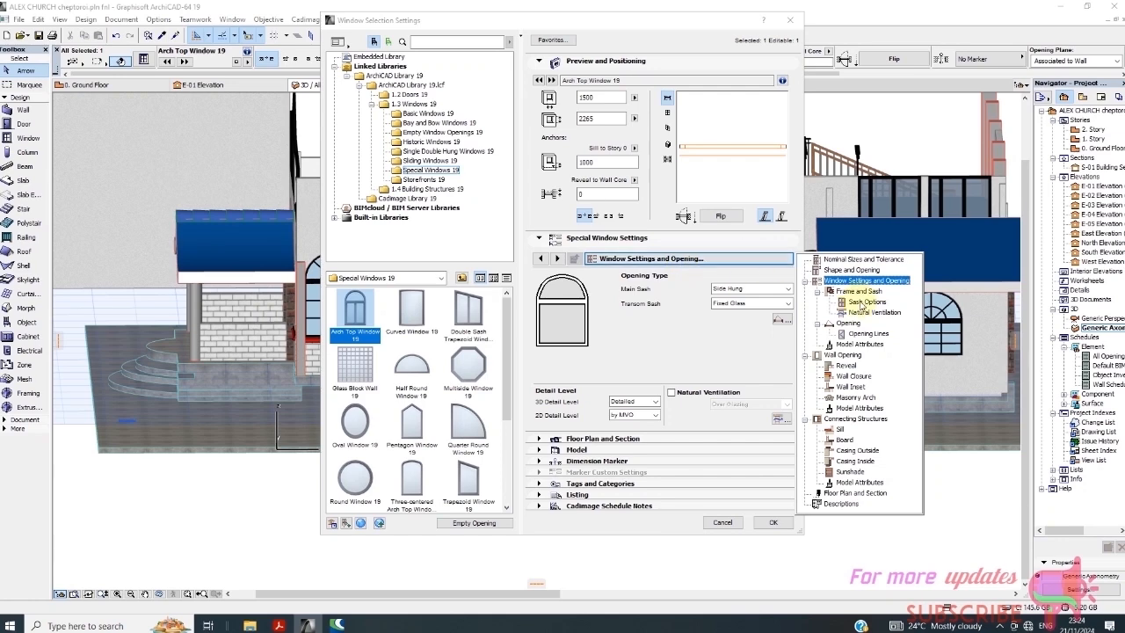
pyautogui.click(717, 260)
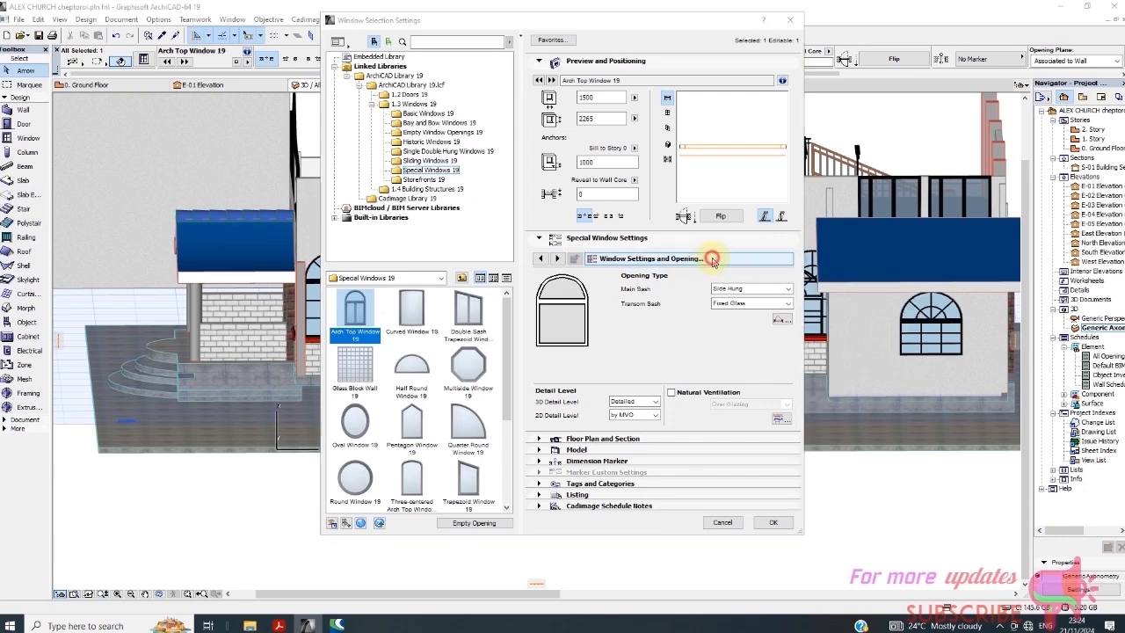
pyautogui.click(716, 260)
pyautogui.click(857, 303)
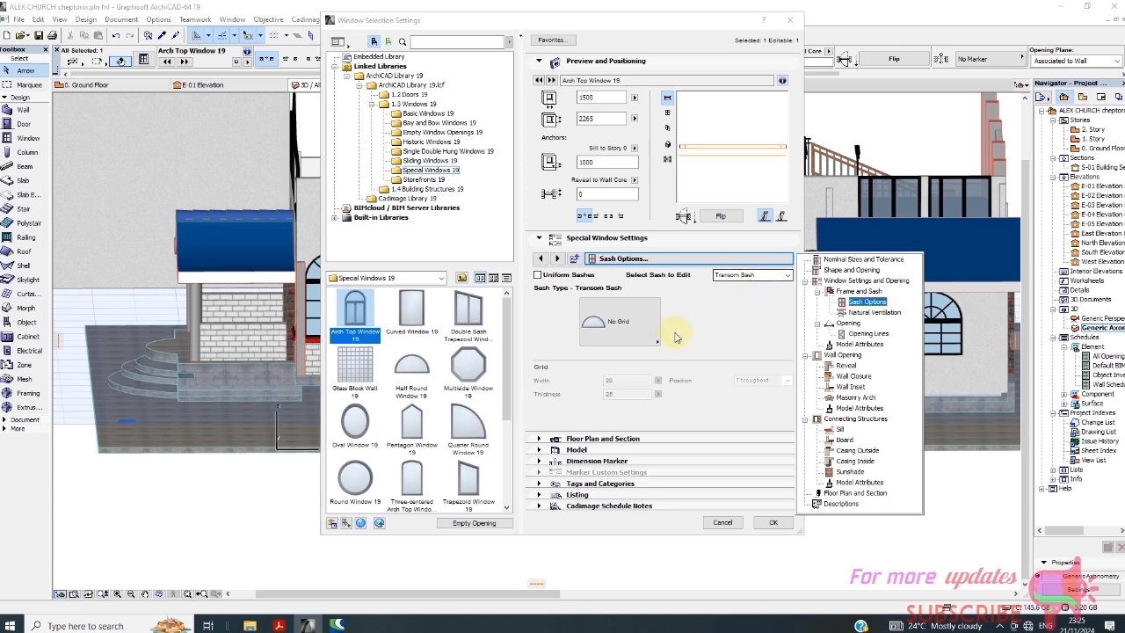
pyautogui.click(657, 345)
pyautogui.click(655, 343)
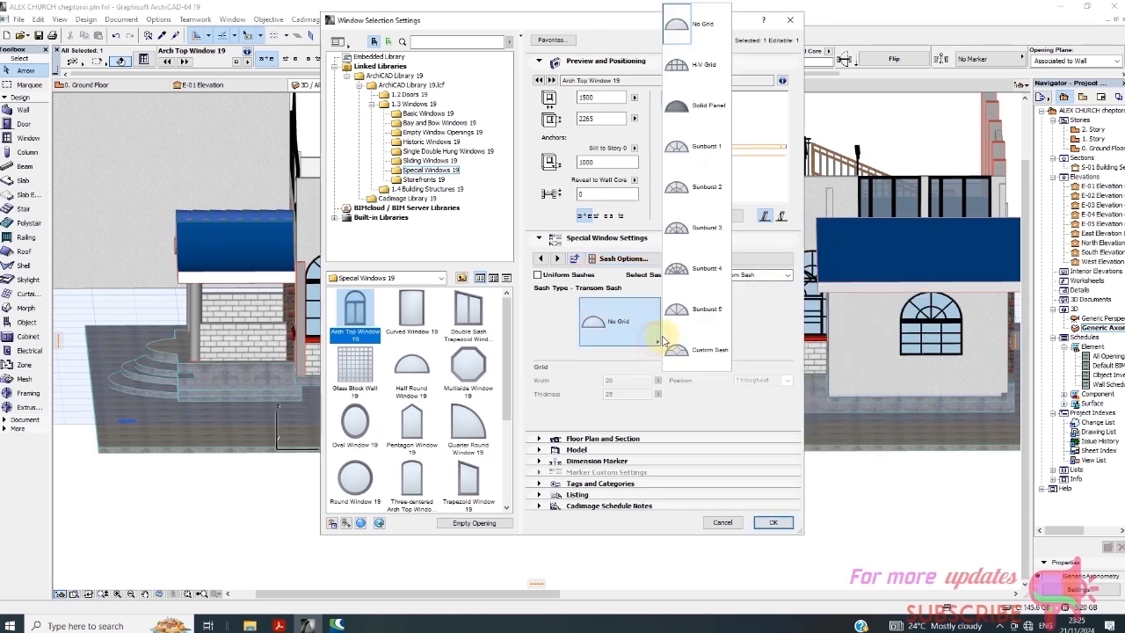
pyautogui.click(697, 203)
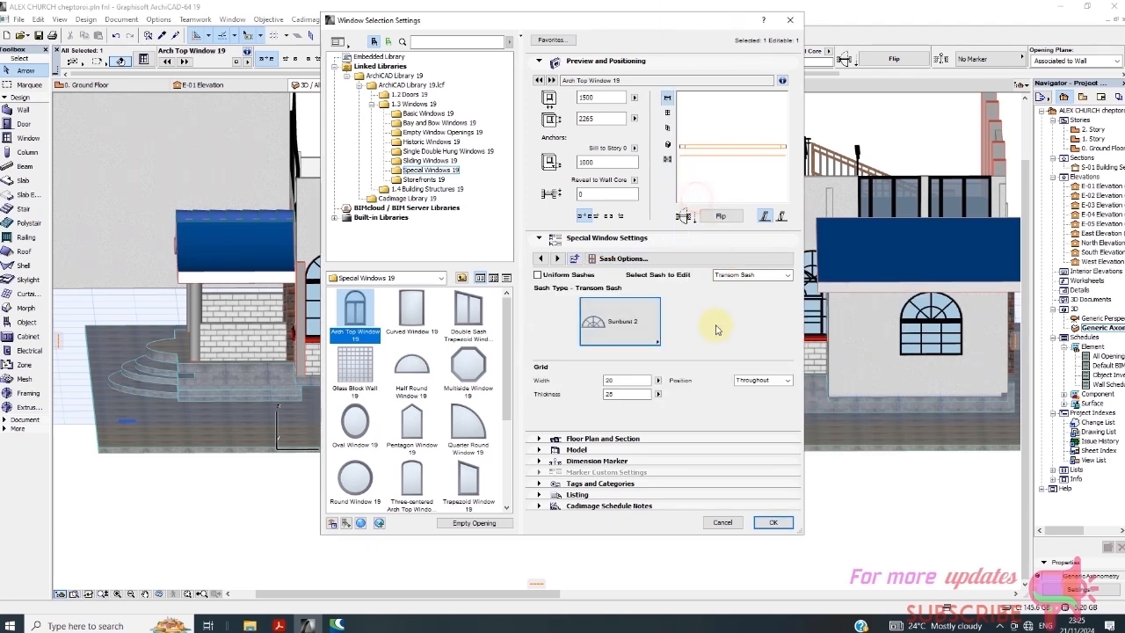
pyautogui.click(772, 523)
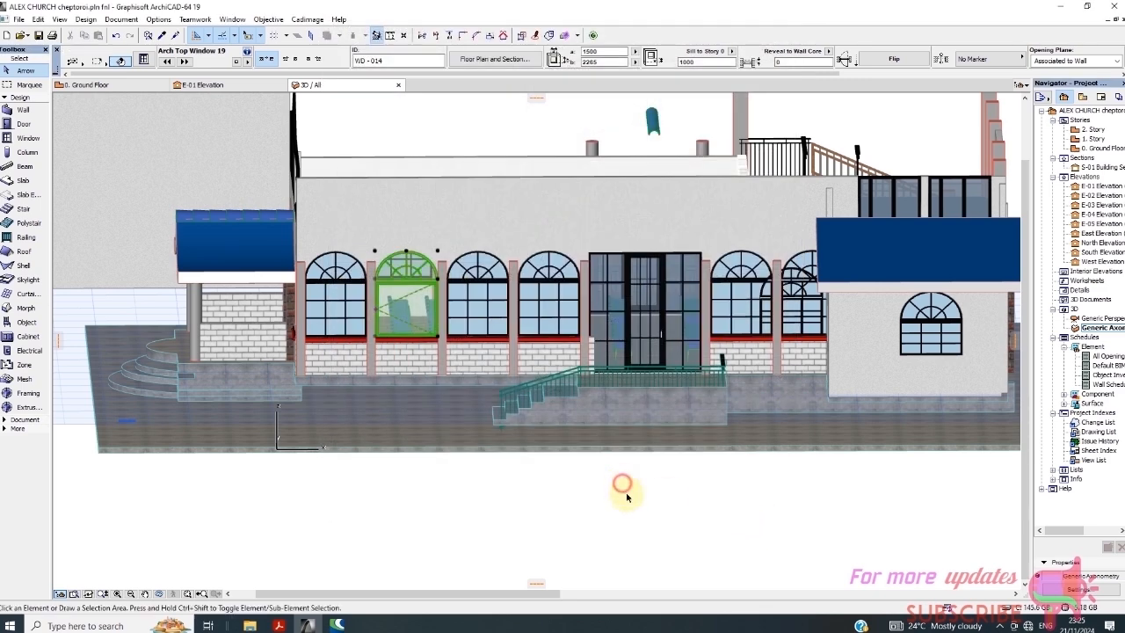
# Deselect and then reselect the arched window on the facade
pyautogui.click(628, 518)
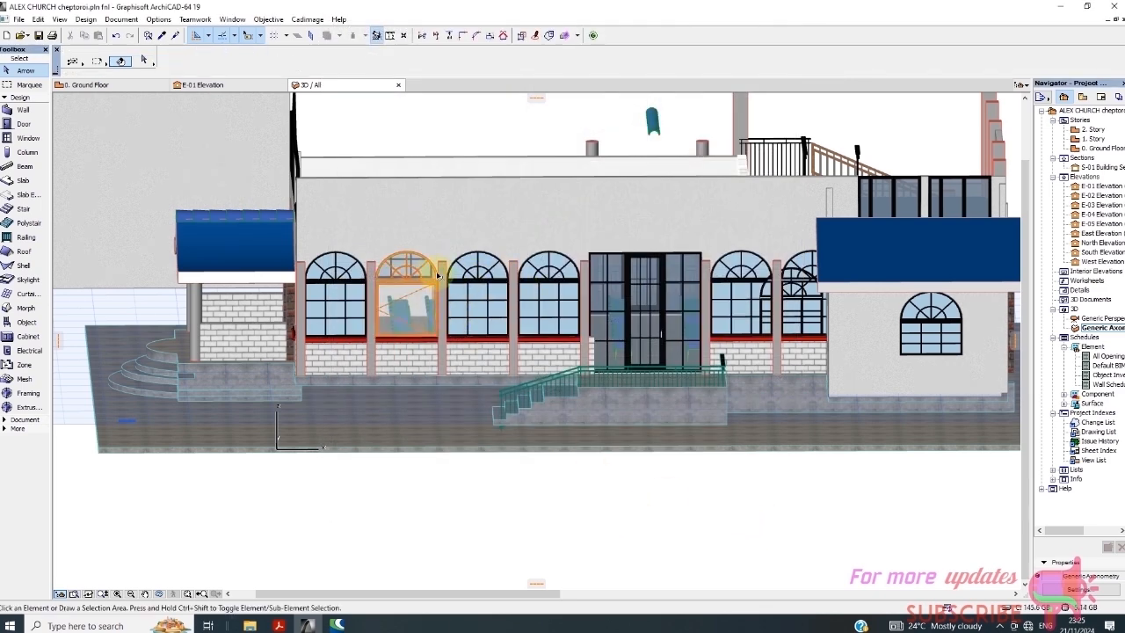
pyautogui.click(413, 308)
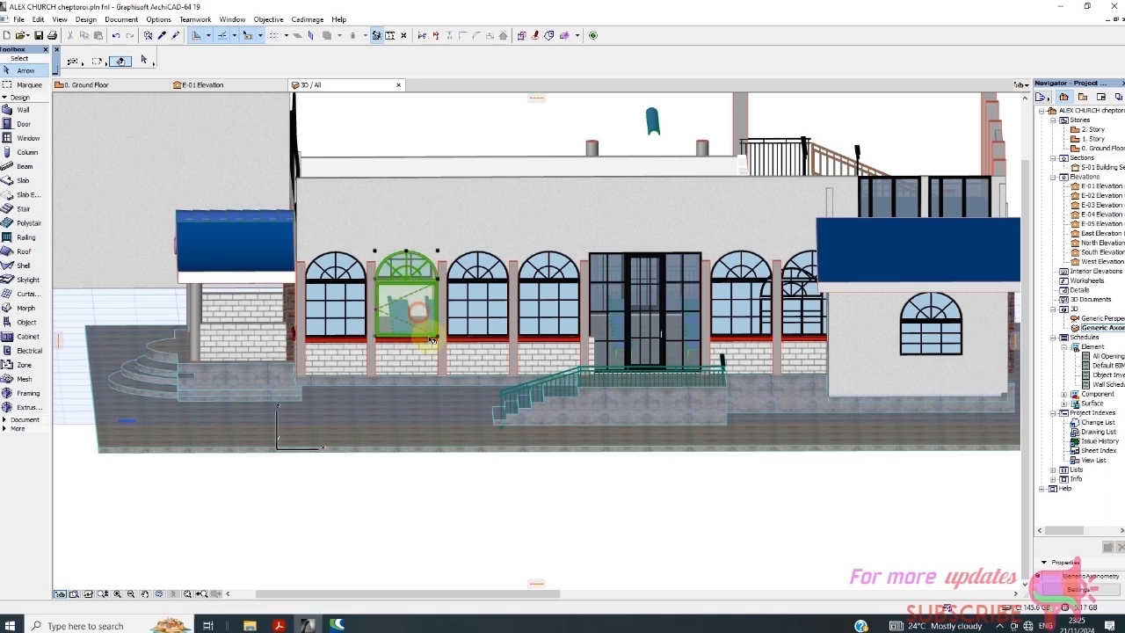
pyautogui.click(498, 469)
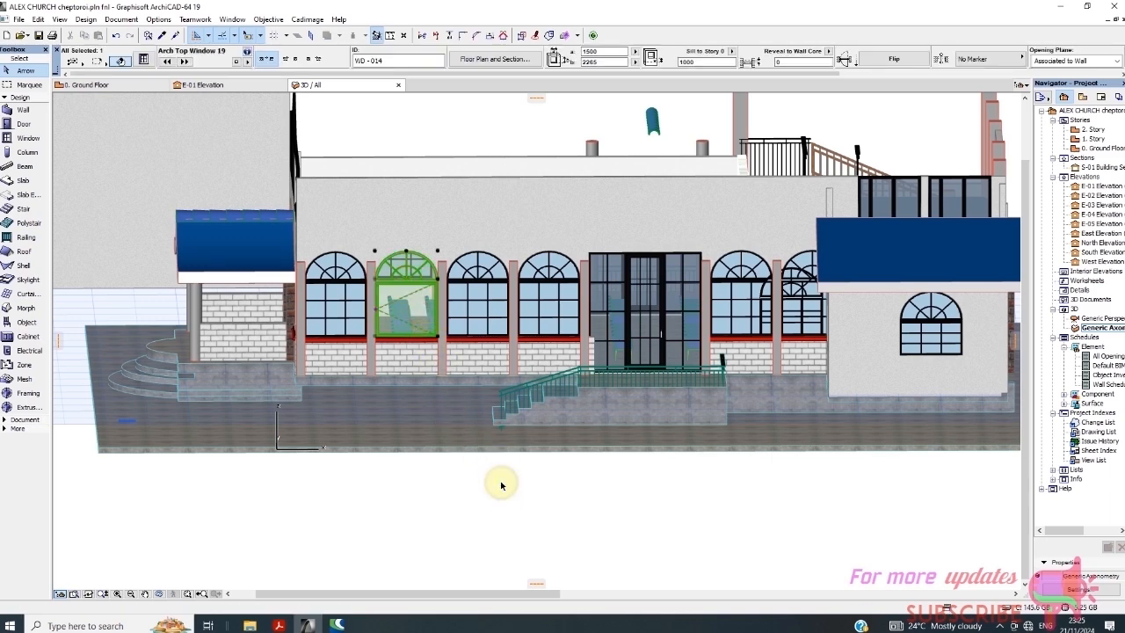
# Give WD-014's main sash a 3 × 3 H-V Grid
pyautogui.rightClick(501, 484)
pyautogui.click(547, 229)
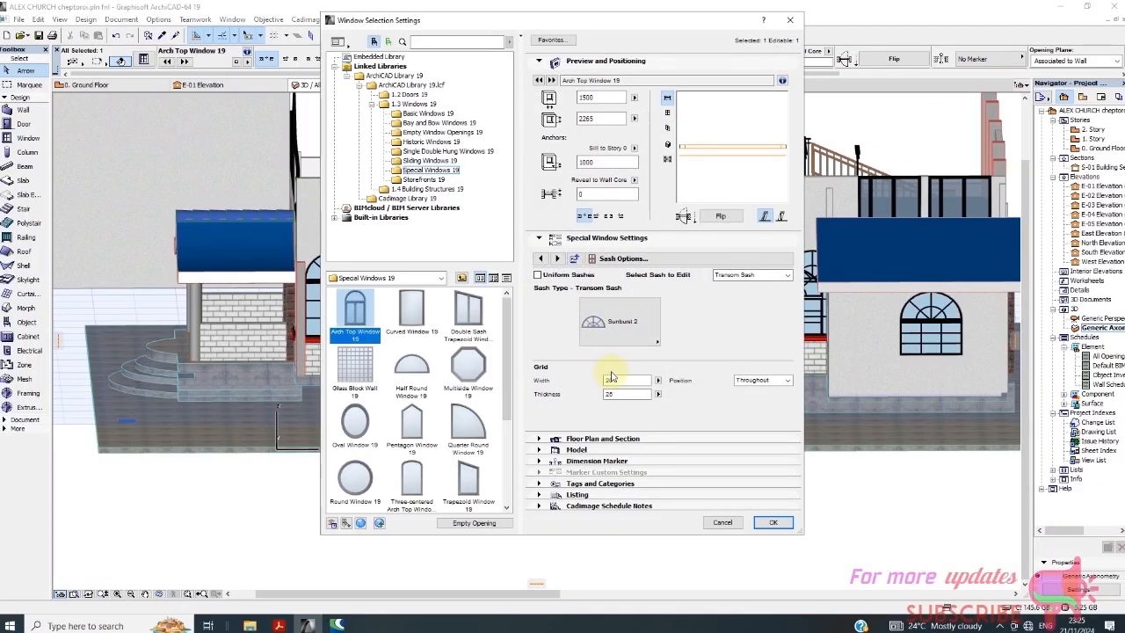
pyautogui.click(660, 259)
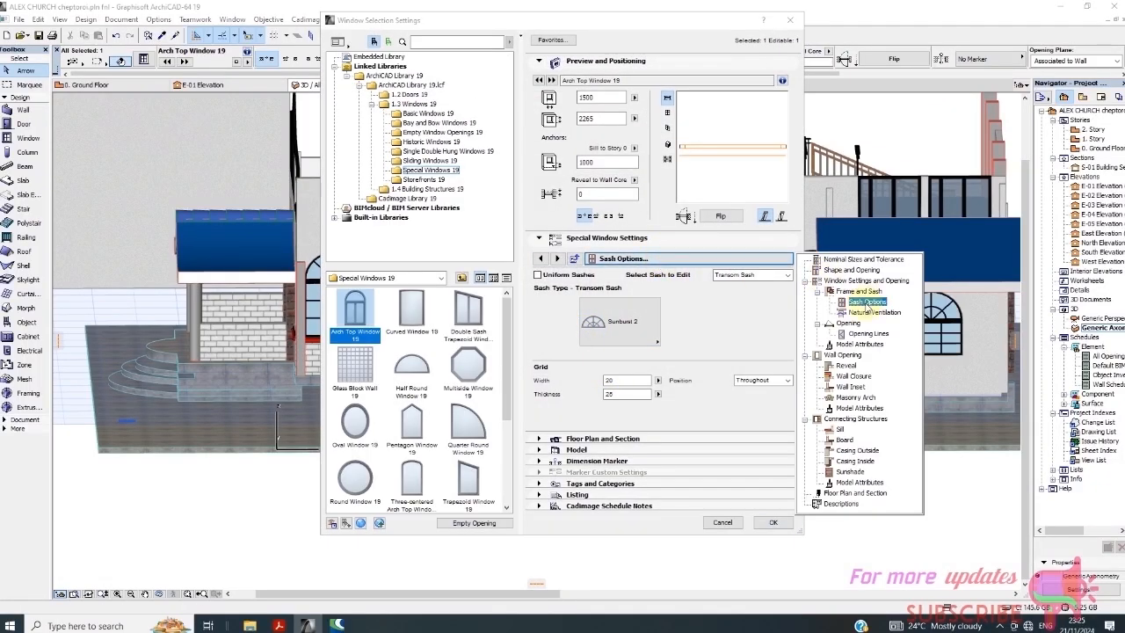
pyautogui.click(728, 279)
pyautogui.click(735, 278)
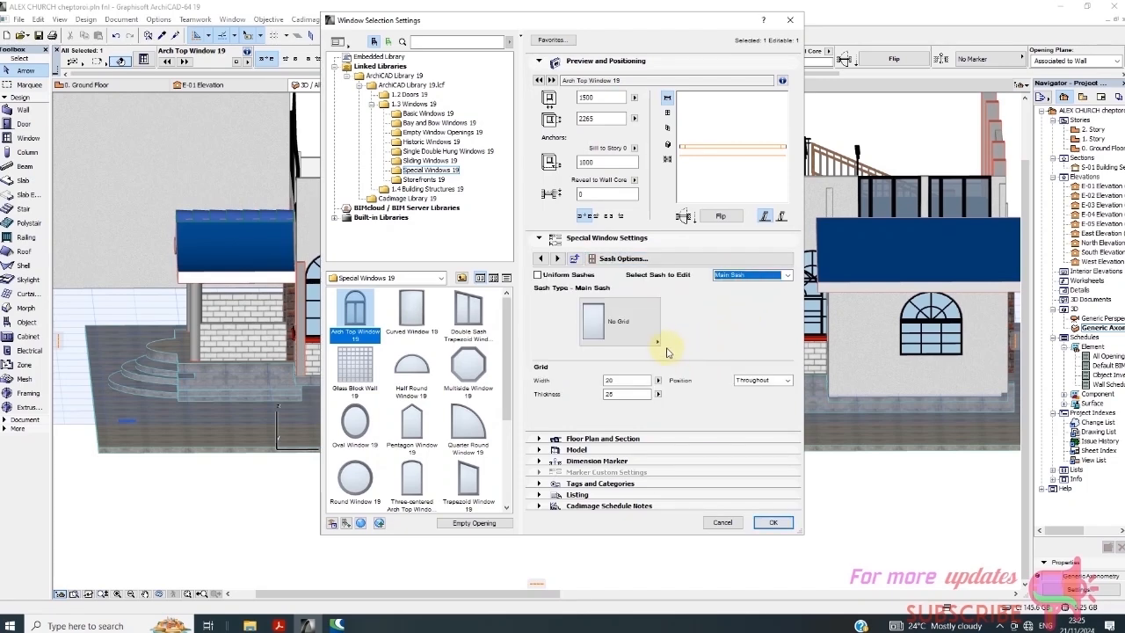
pyautogui.click(657, 341)
pyautogui.click(676, 357)
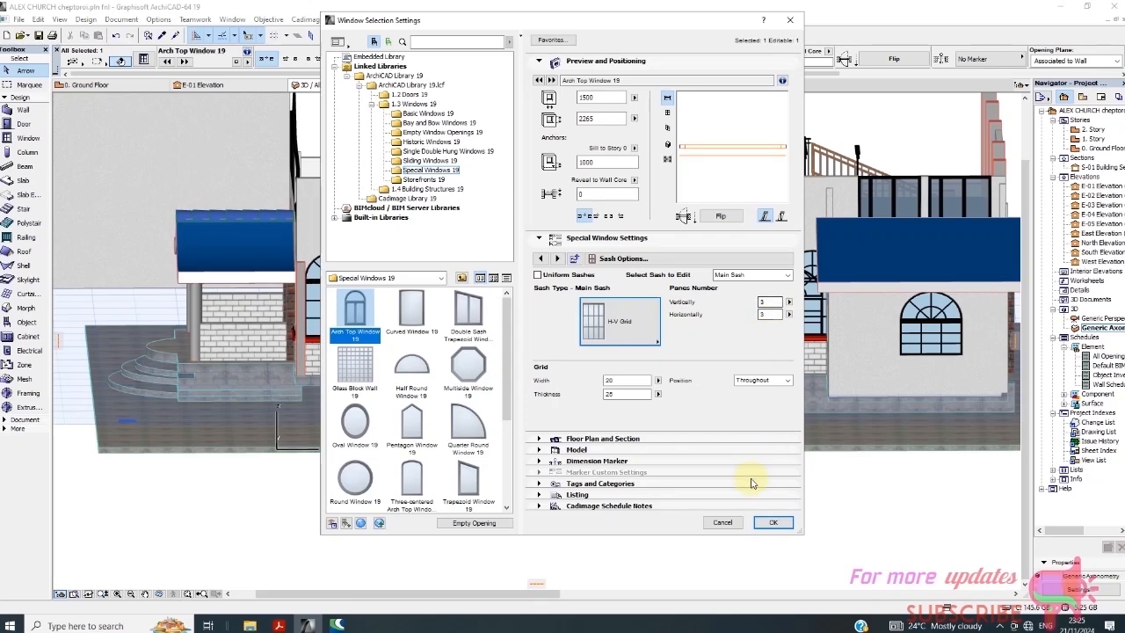
pyautogui.click(770, 523)
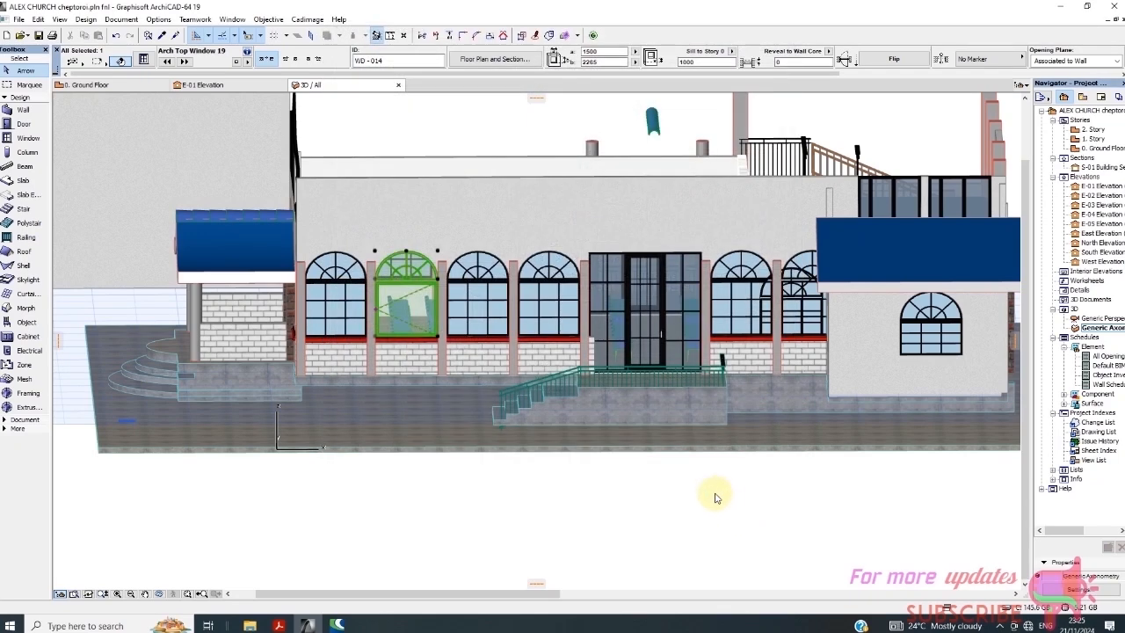
# Deselect, reselect the arched window and call up its context menu
pyautogui.click(601, 483)
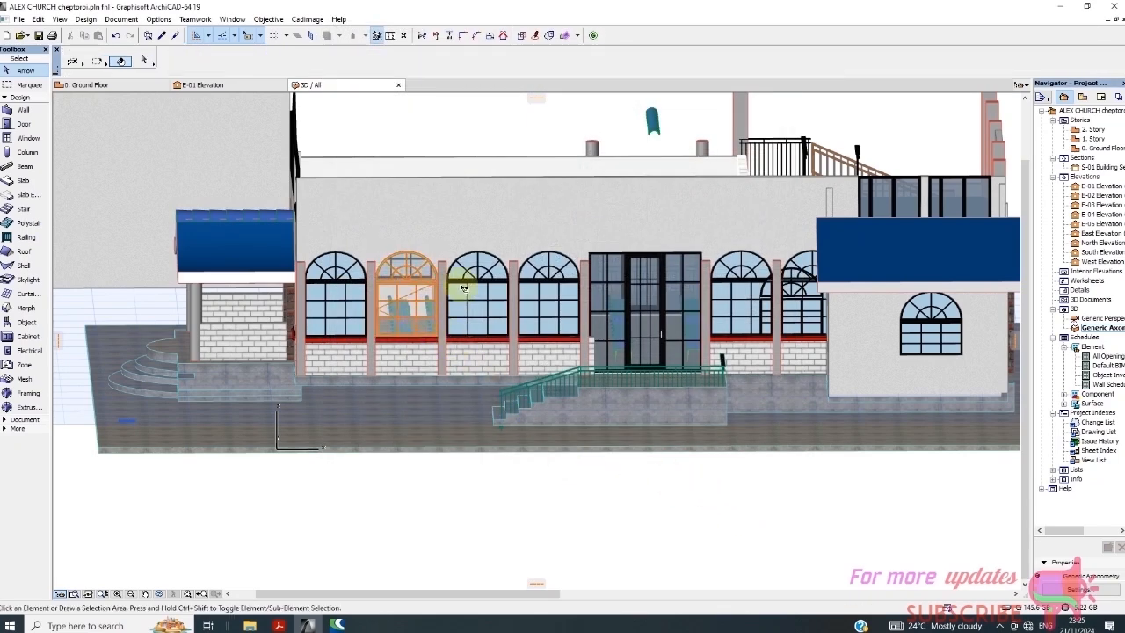
pyautogui.click(419, 288)
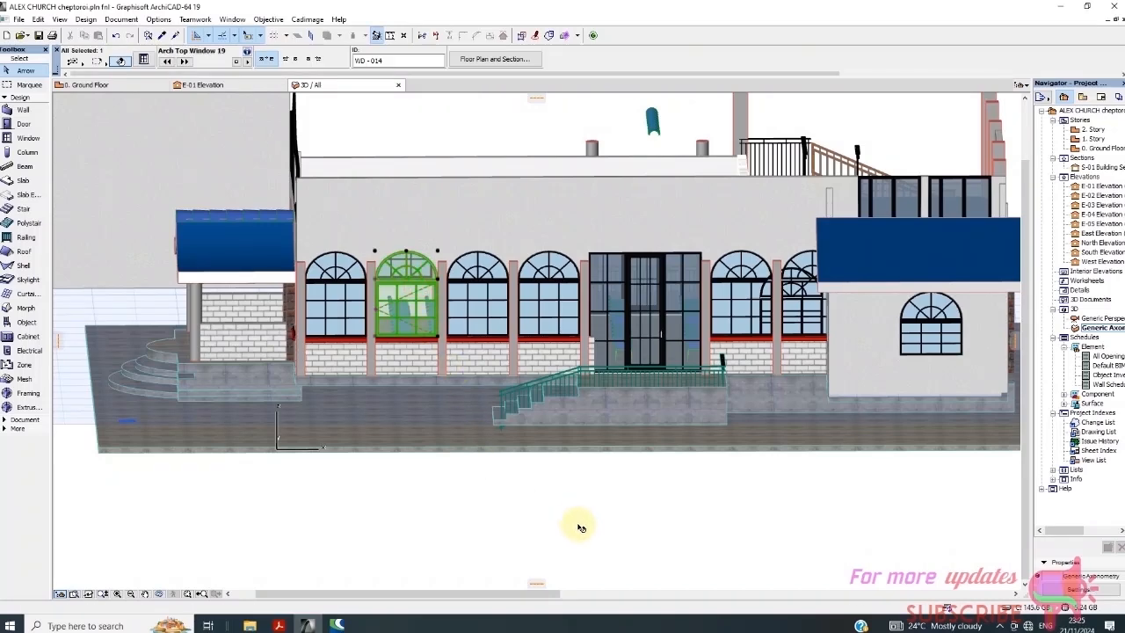
pyautogui.rightClick(581, 522)
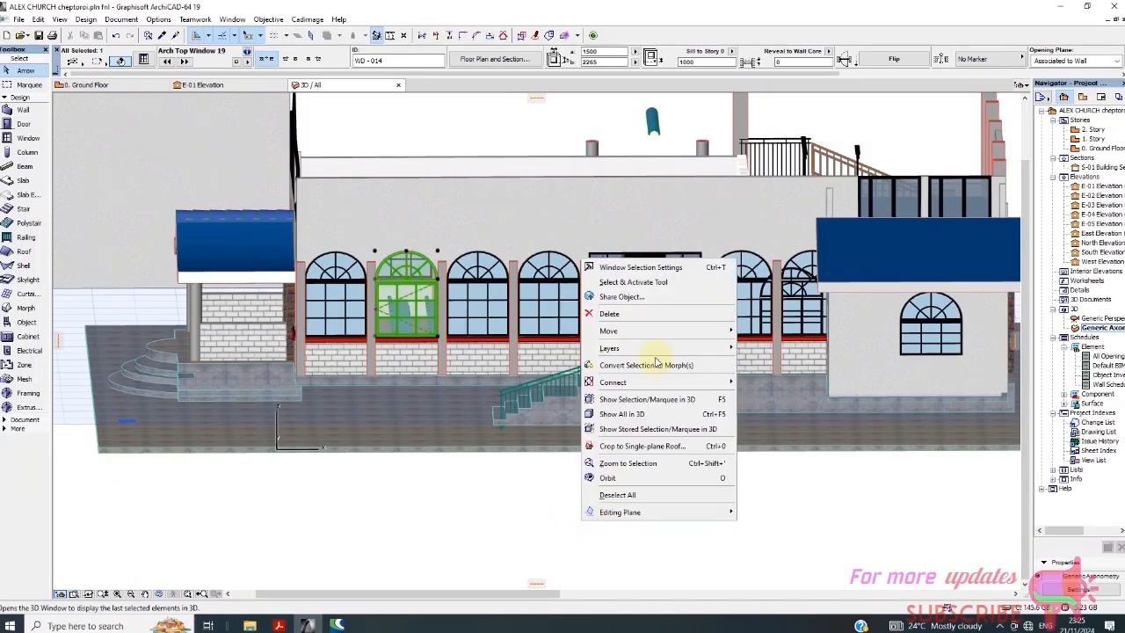
# Tick Override Model View Options for 3D projections on WD-014's Opening Lines page
pyautogui.click(647, 265)
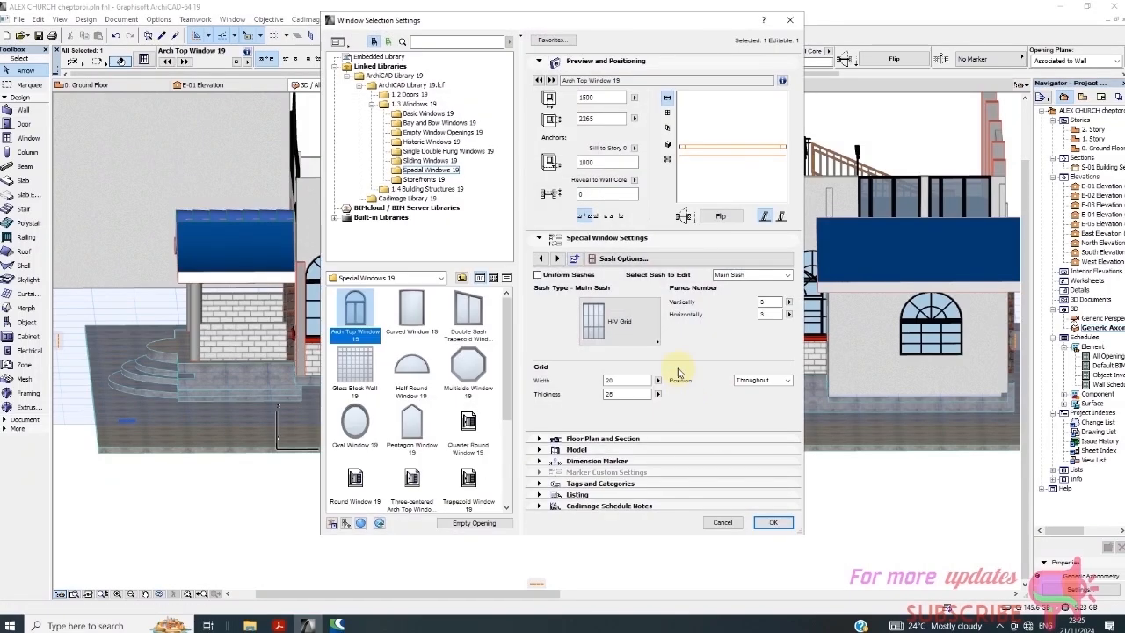
pyautogui.click(672, 257)
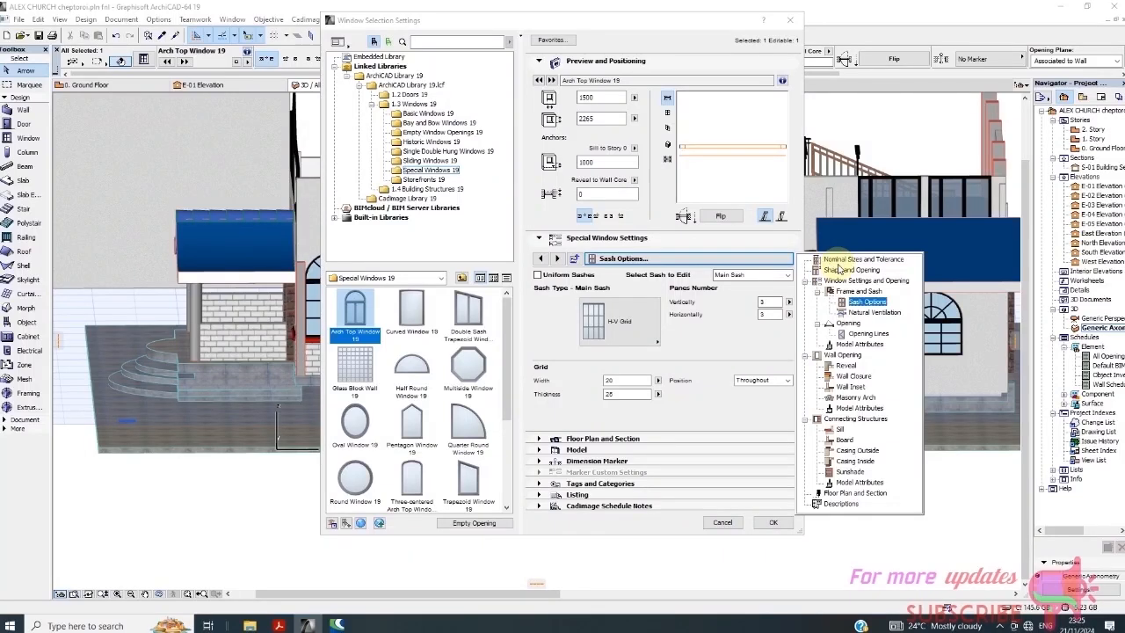
pyautogui.click(866, 334)
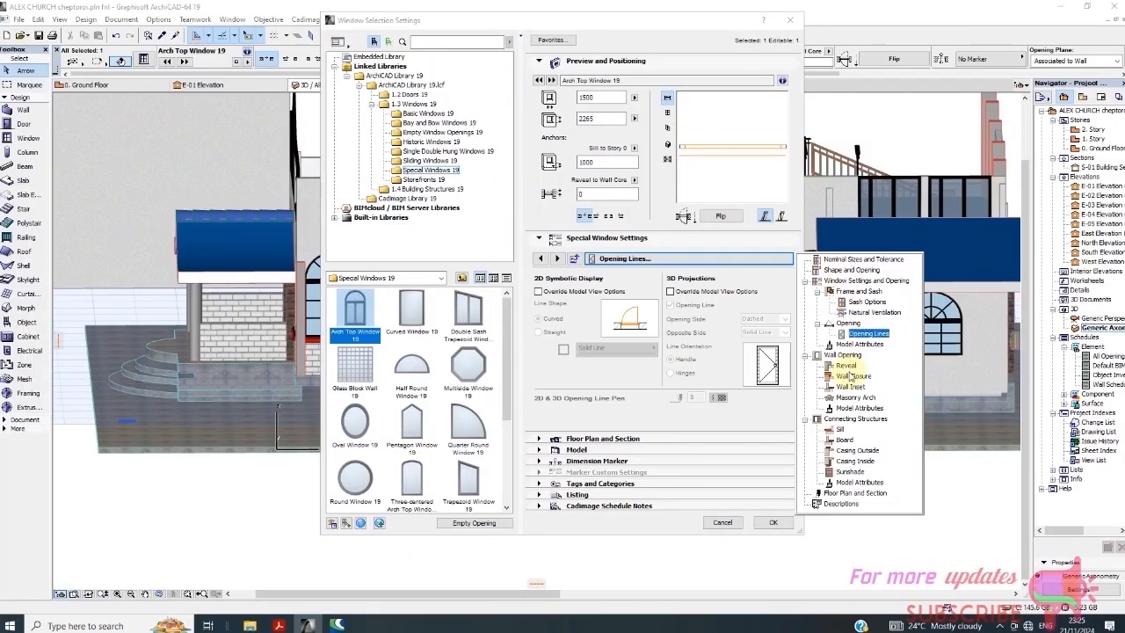
pyautogui.click(669, 290)
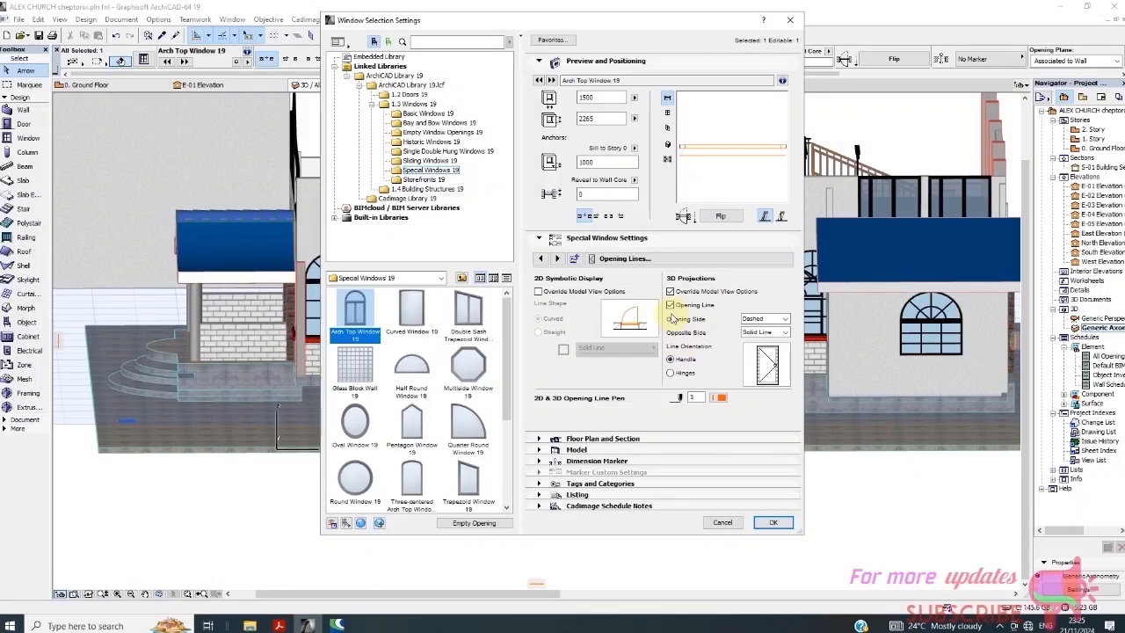
pyautogui.click(772, 522)
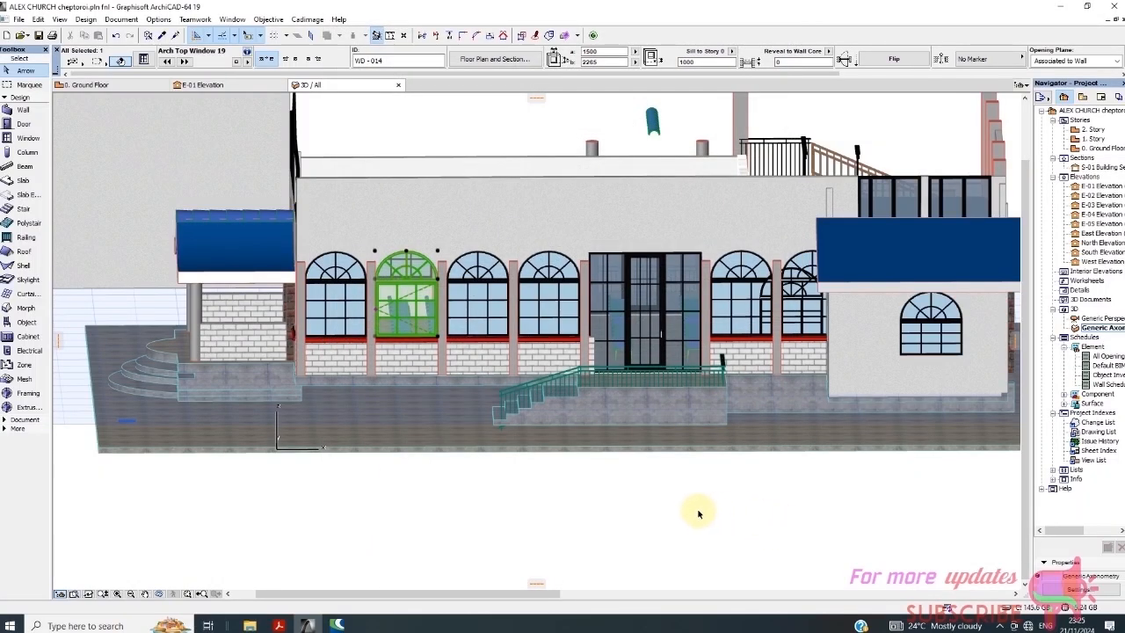
pyautogui.click(616, 497)
# Reselect WD-014 and switch off its 3D Opening Line
pyautogui.scroll(3, 394, 317)
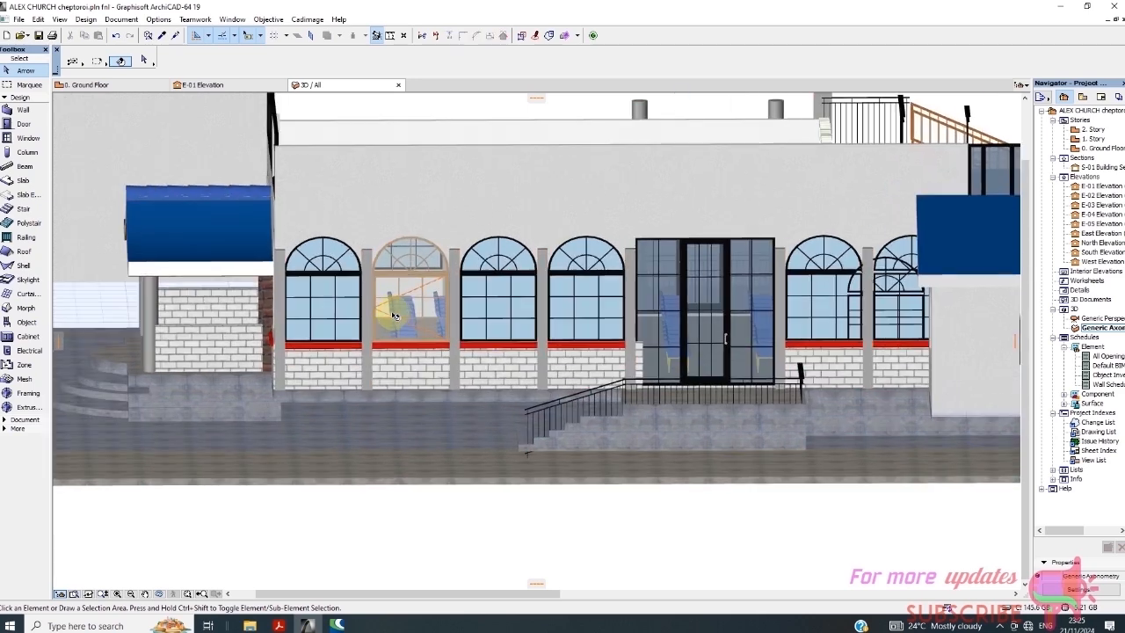
pyautogui.click(402, 306)
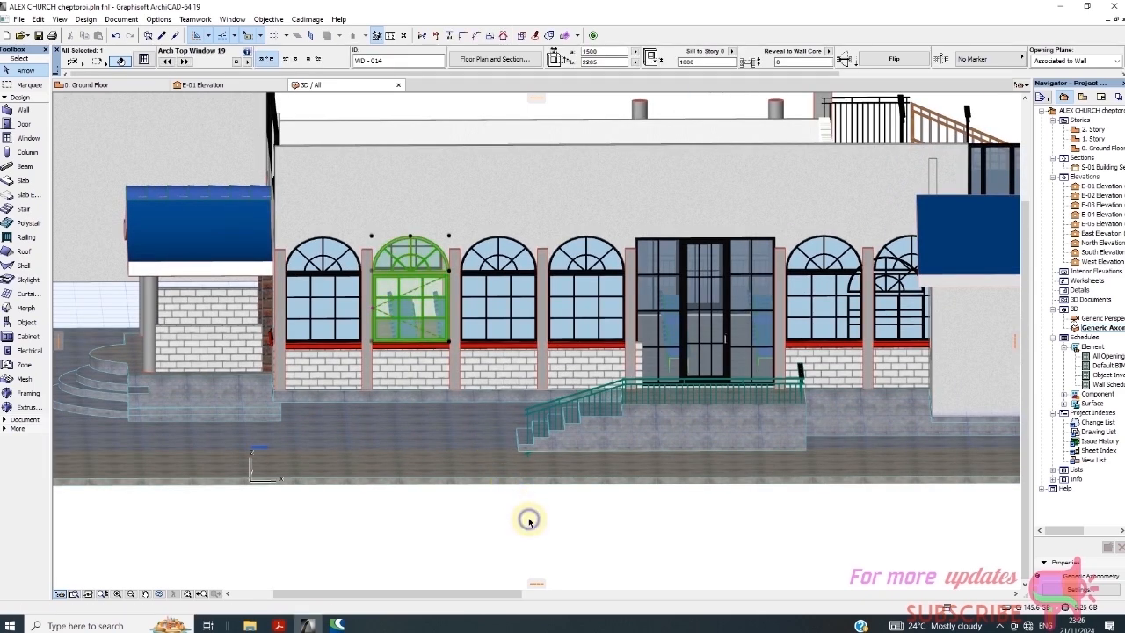
pyautogui.rightClick(529, 522)
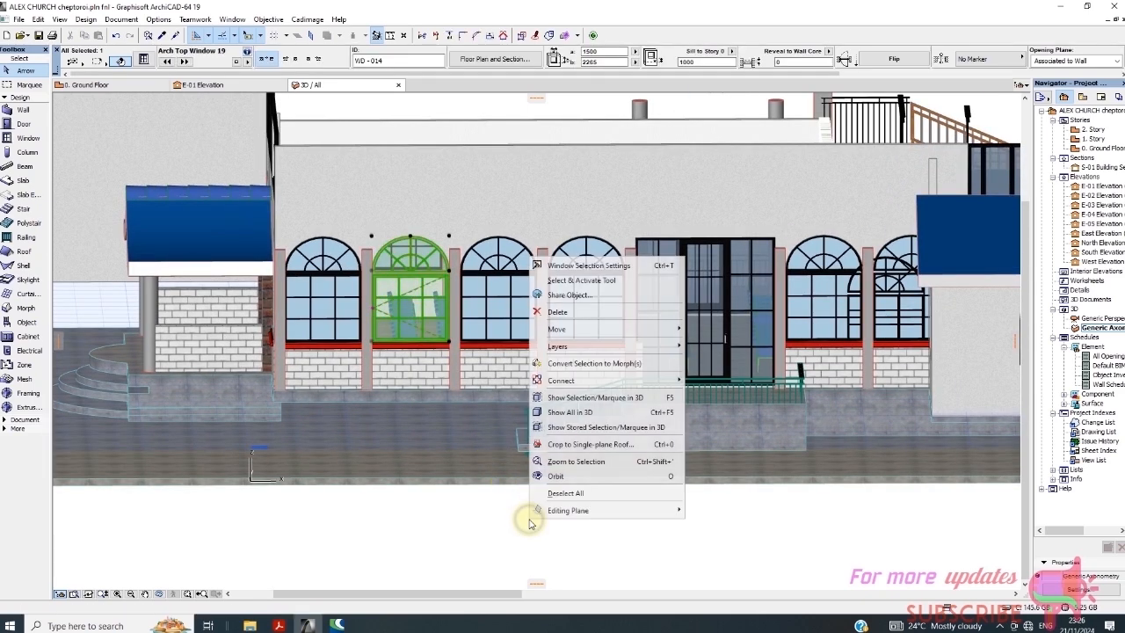
pyautogui.click(594, 267)
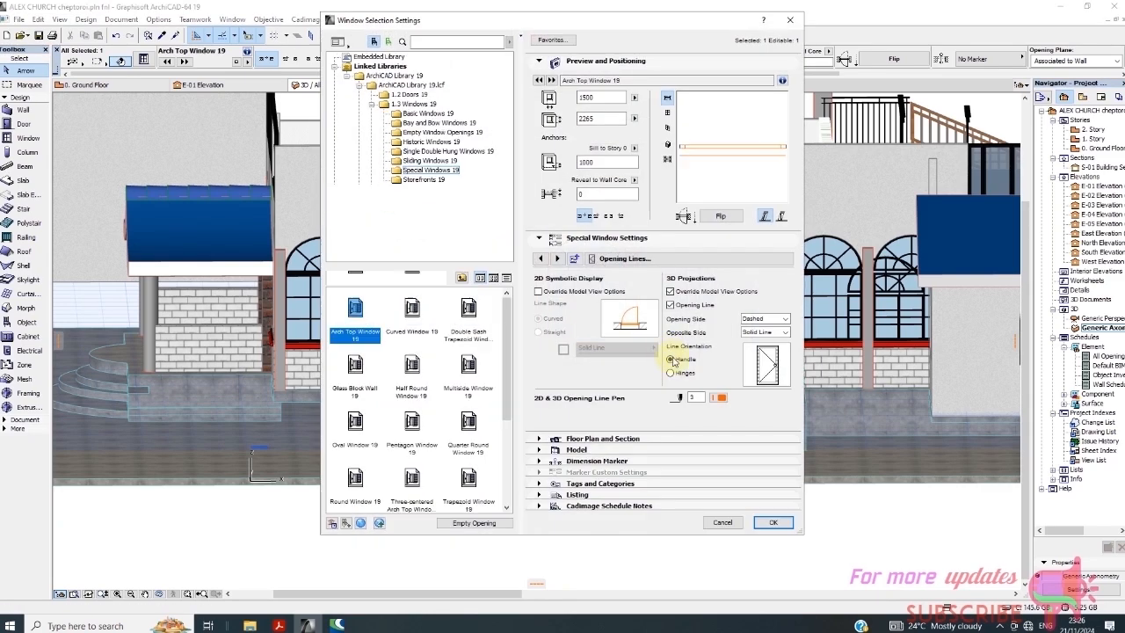
pyautogui.click(671, 305)
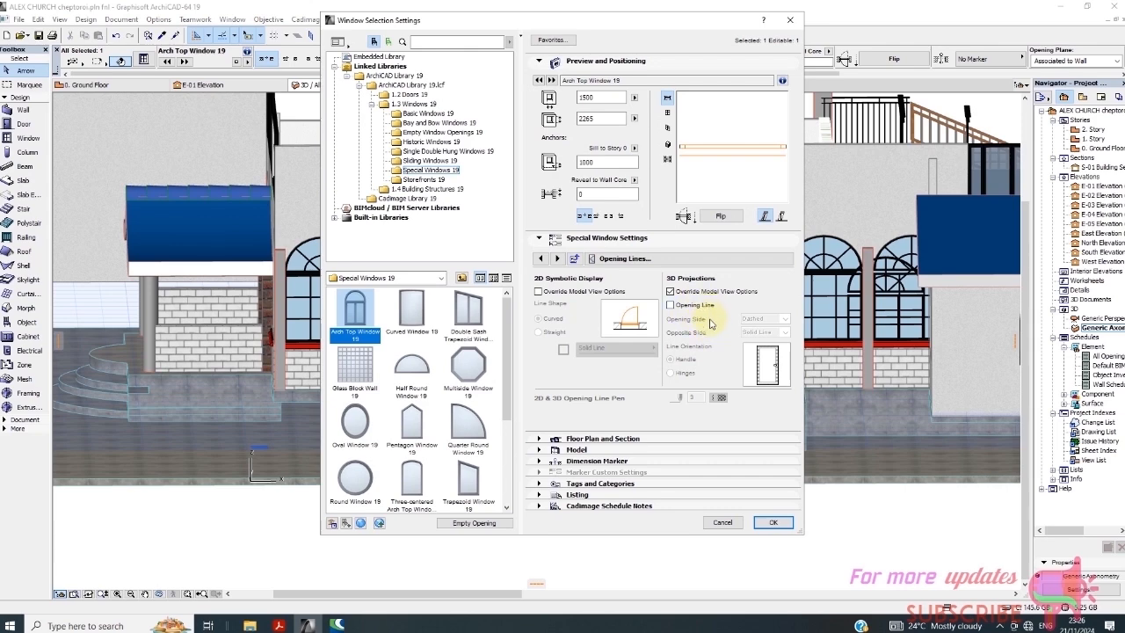
pyautogui.click(773, 524)
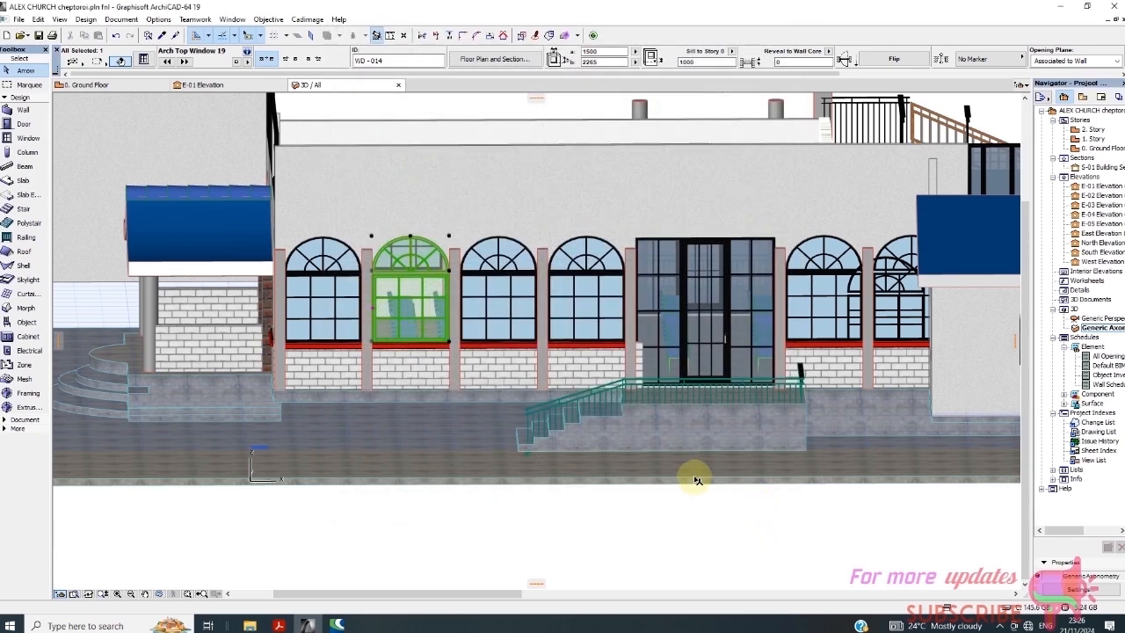
# Zoom out in 3D and select the wood-framed Arch Top Window 19, WD-014, among the black-framed arches
pyautogui.click(641, 535)
pyautogui.scroll(3, 438, 287)
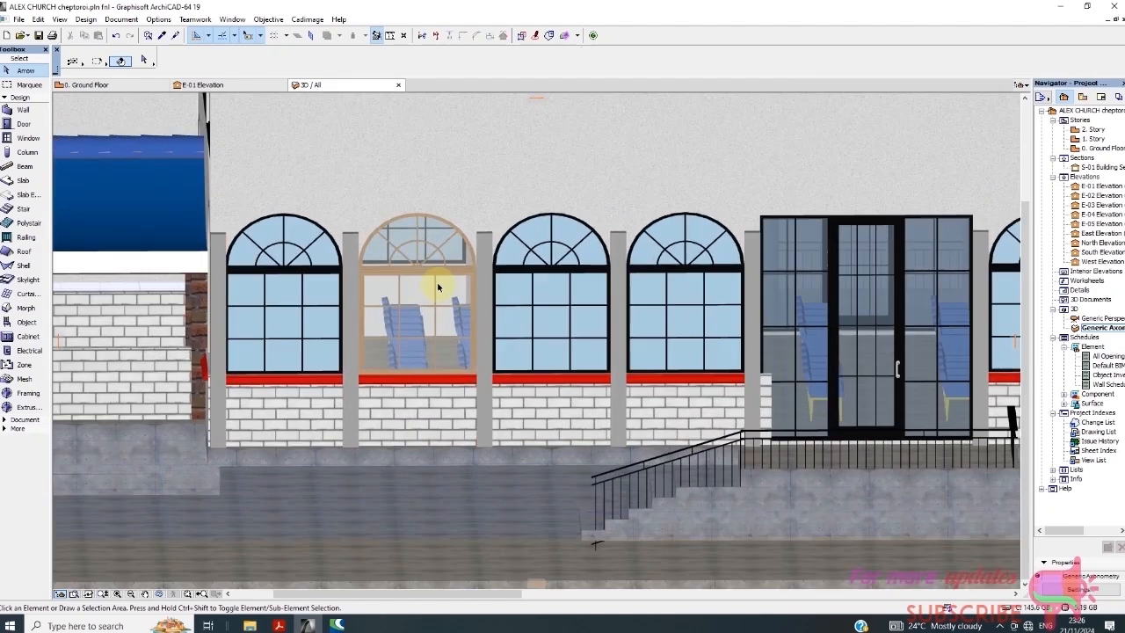
pyautogui.scroll(-5, 438, 287)
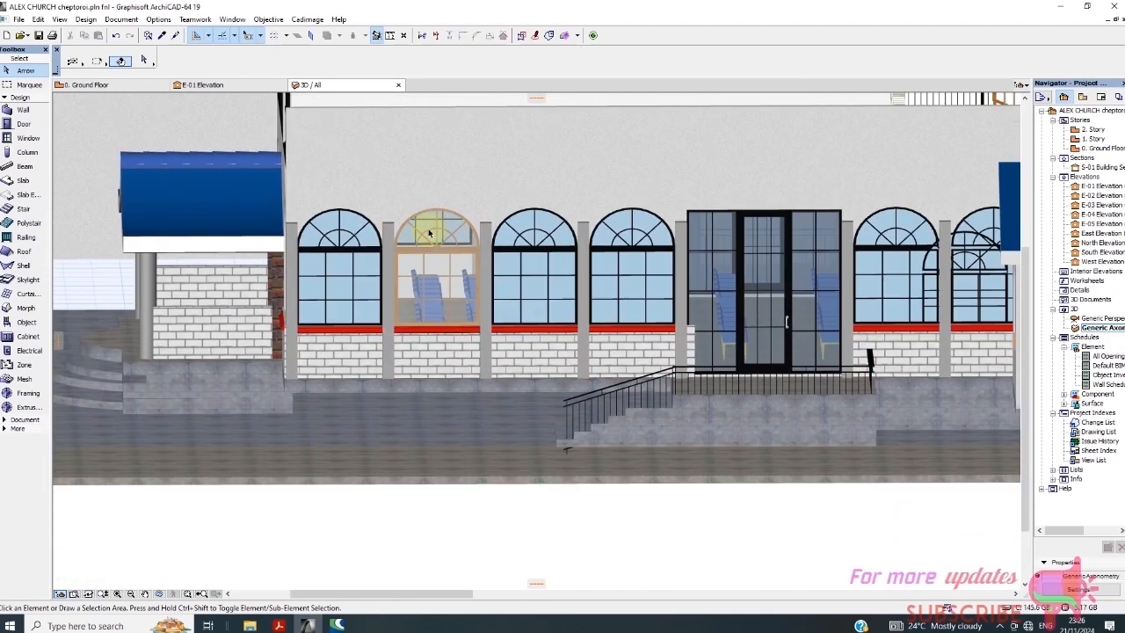
pyautogui.scroll(3, 429, 242)
pyautogui.scroll(-2, 433, 255)
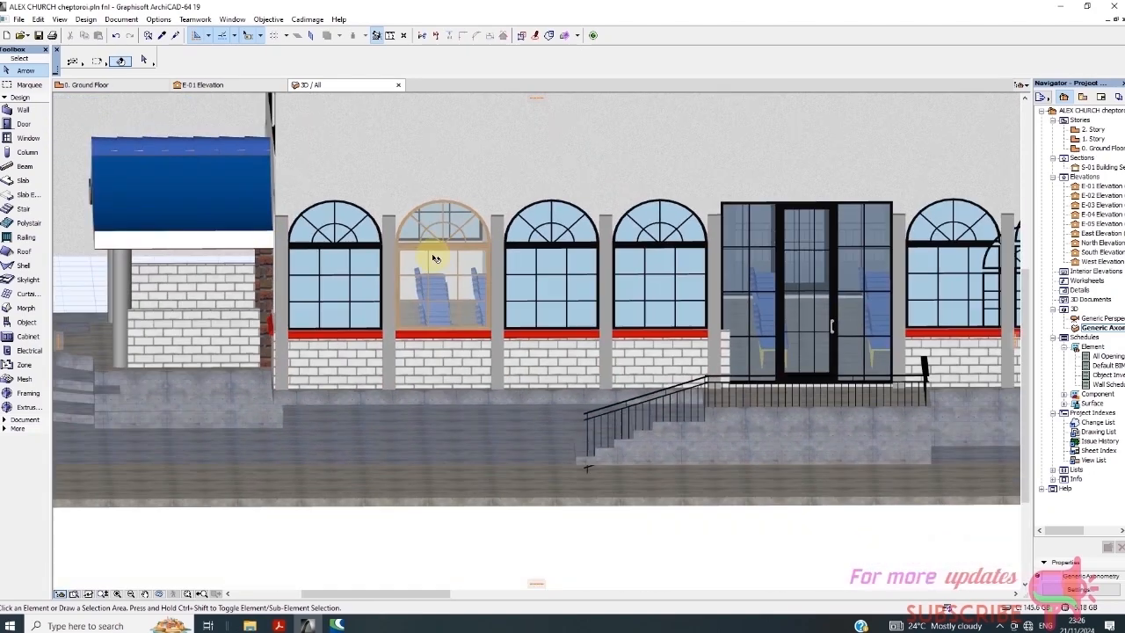
pyautogui.scroll(-1, 436, 290)
pyautogui.scroll(4, 351, 283)
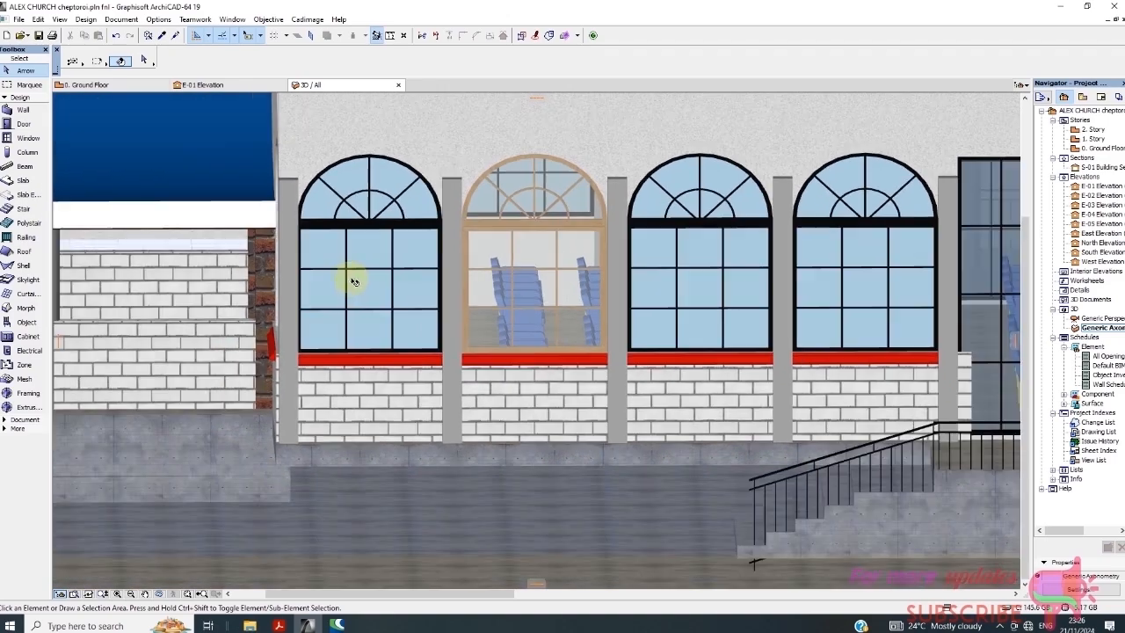
pyautogui.scroll(-2, 495, 278)
pyautogui.scroll(3, 495, 279)
pyautogui.scroll(-1, 440, 247)
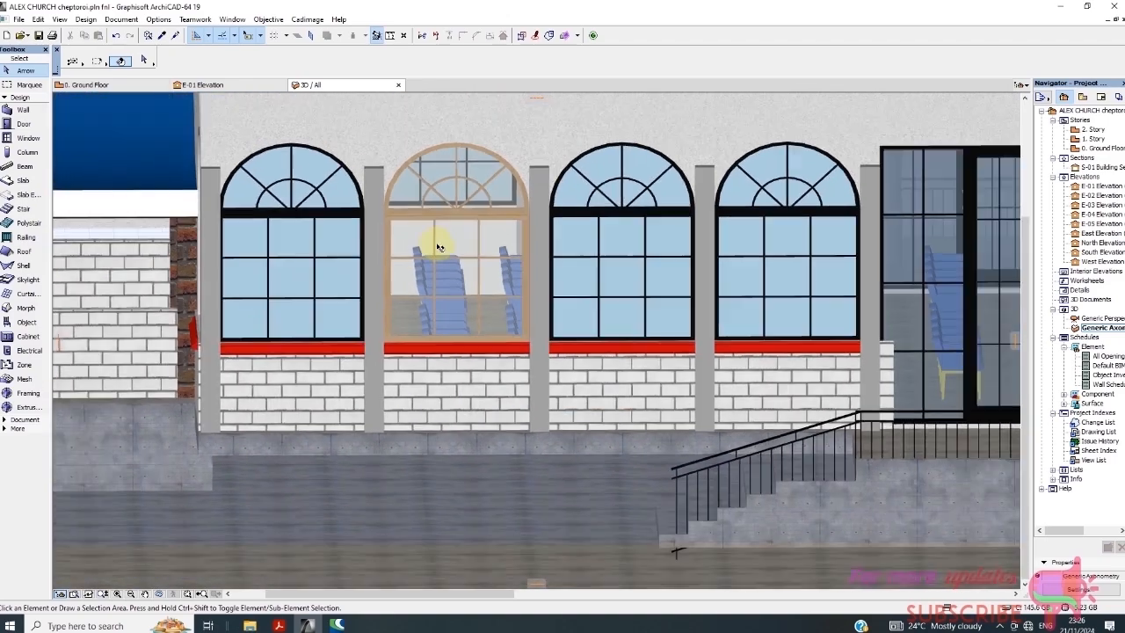
pyautogui.scroll(-3, 439, 247)
pyautogui.scroll(3, 386, 220)
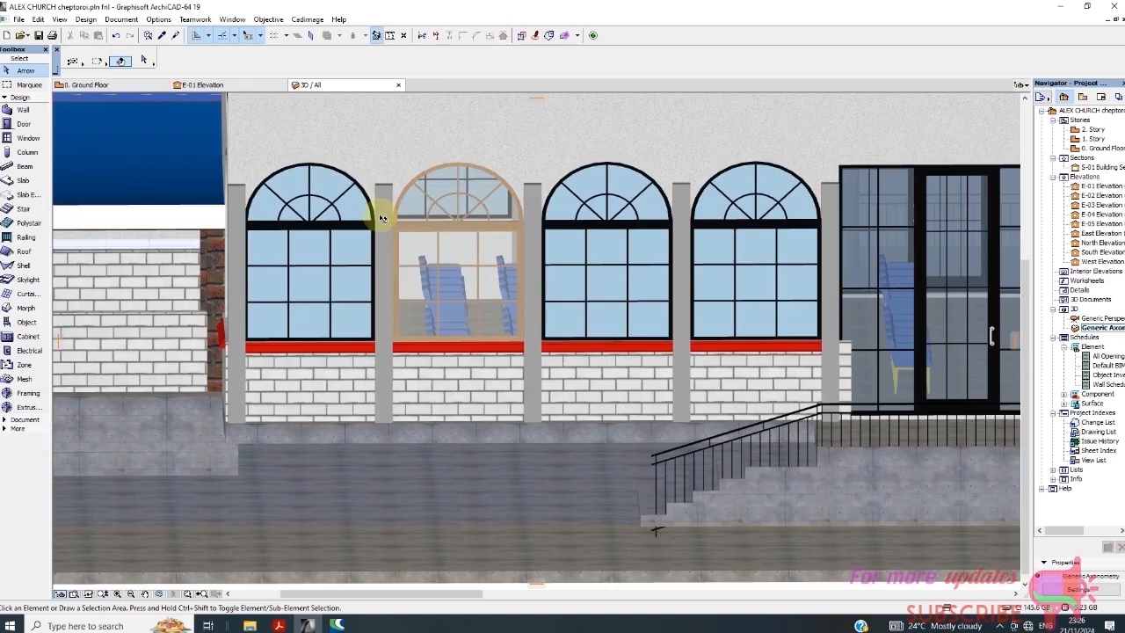
pyautogui.scroll(5, 382, 217)
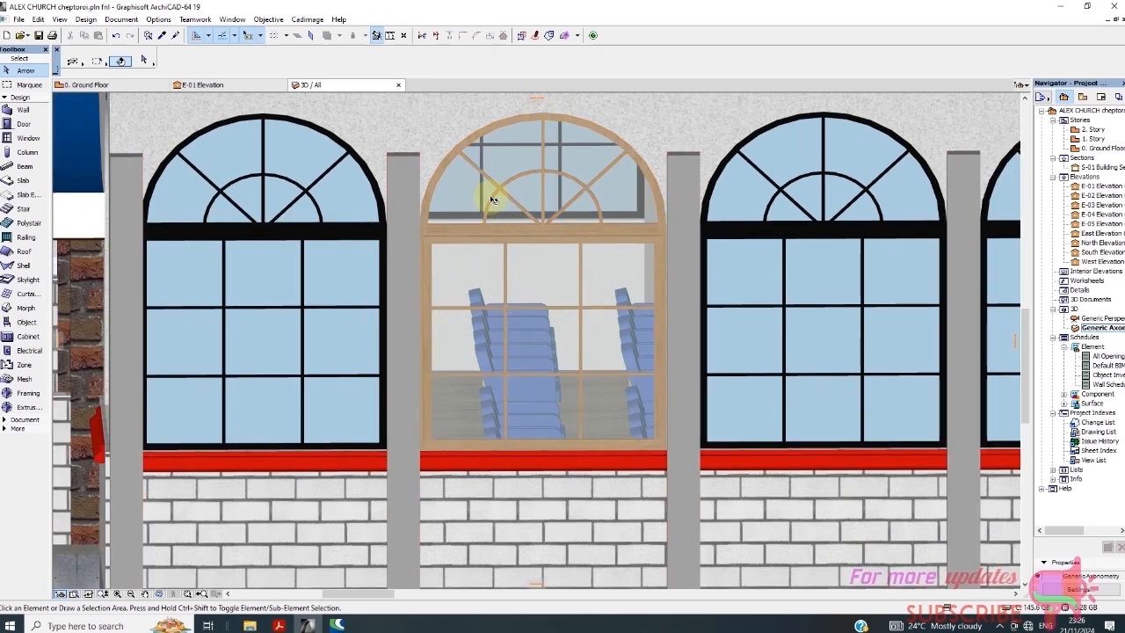
pyautogui.scroll(-3, 493, 200)
pyautogui.scroll(-1, 578, 478)
pyautogui.scroll(-1, 432, 214)
pyautogui.scroll(-1, 589, 435)
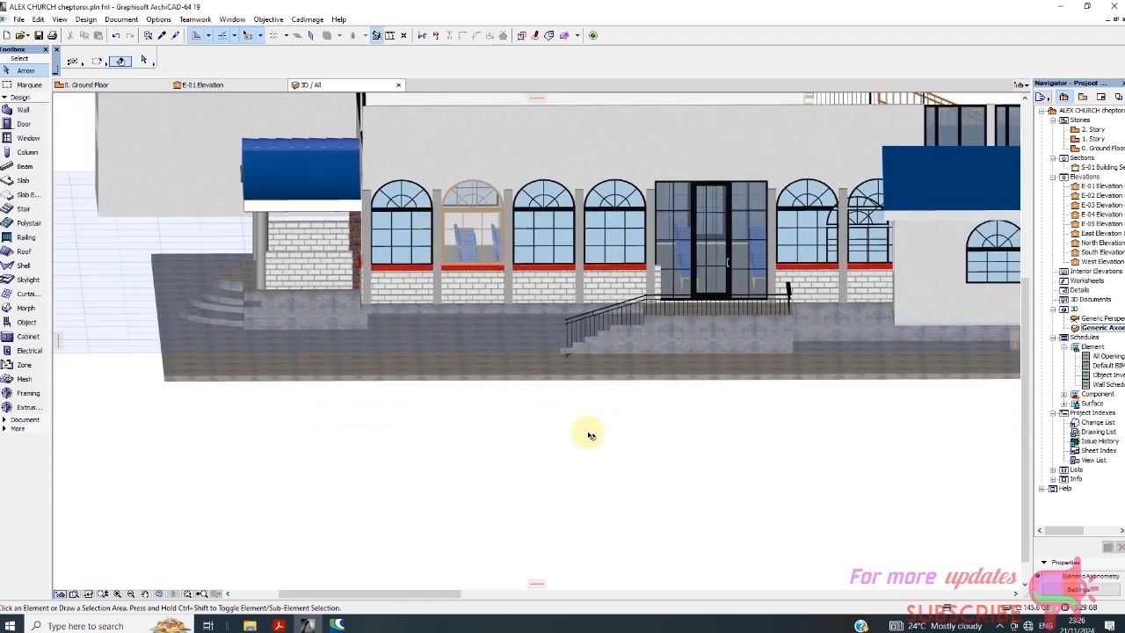
pyautogui.rightClick(639, 477)
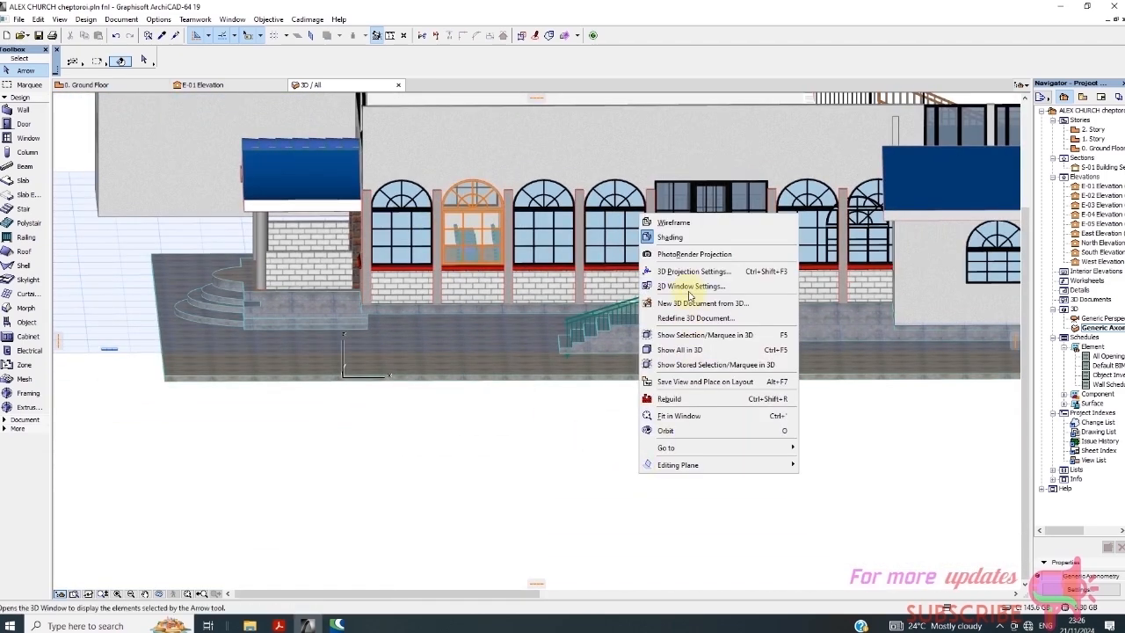
pyautogui.click(492, 239)
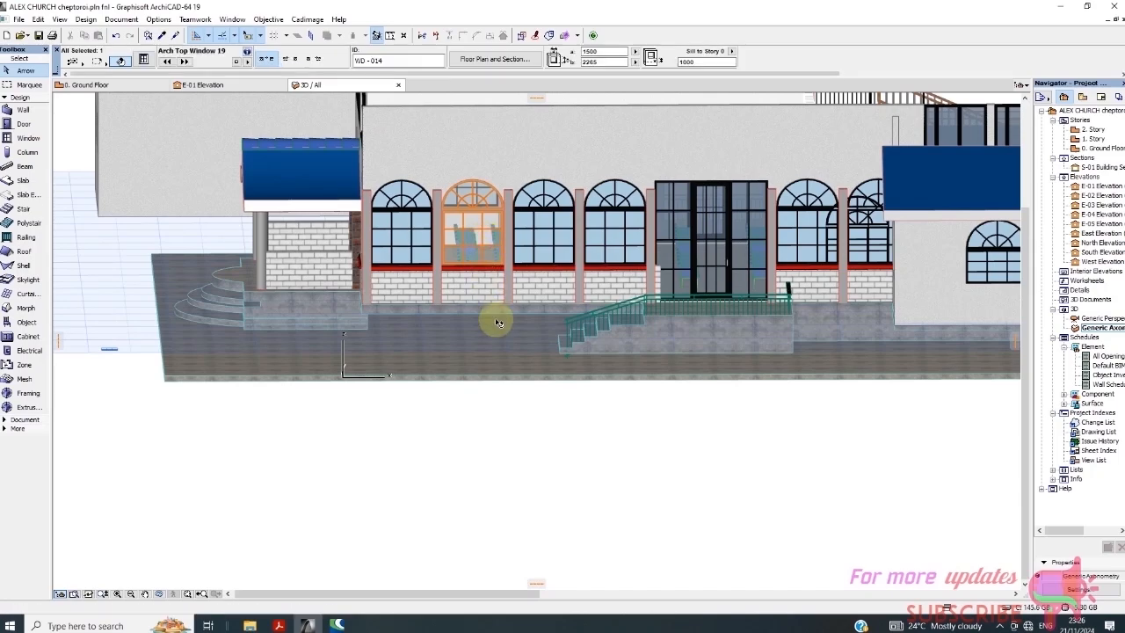
pyautogui.rightClick(588, 477)
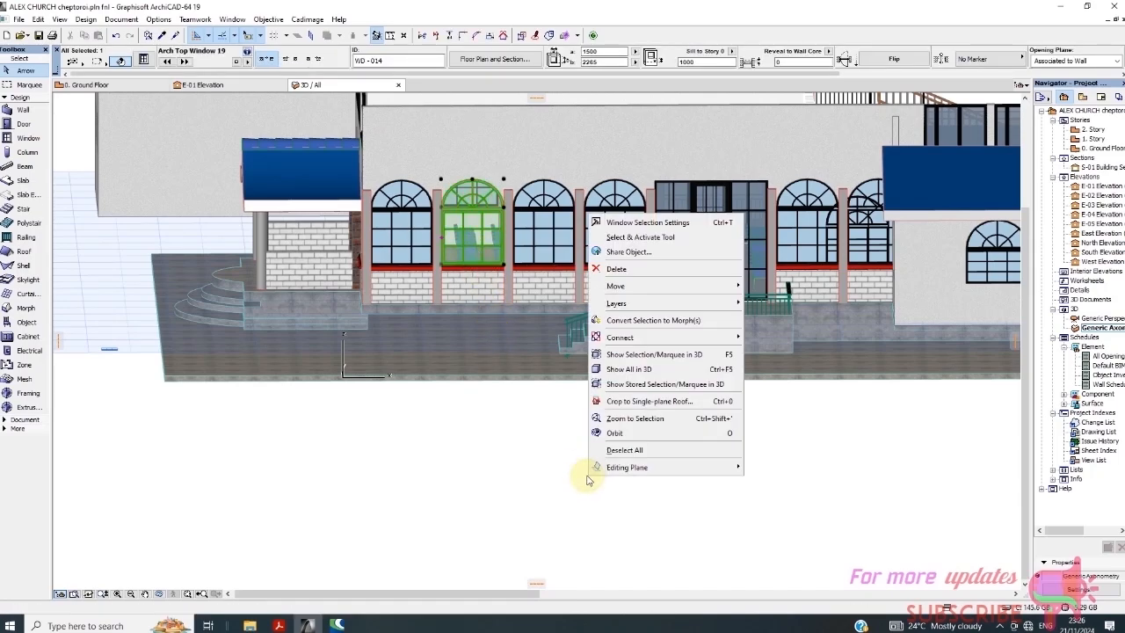
# Show WD-014's Model Attributes page with its Wood - Pine Grained surfaces, keeping the 3D projections override on
pyautogui.click(641, 226)
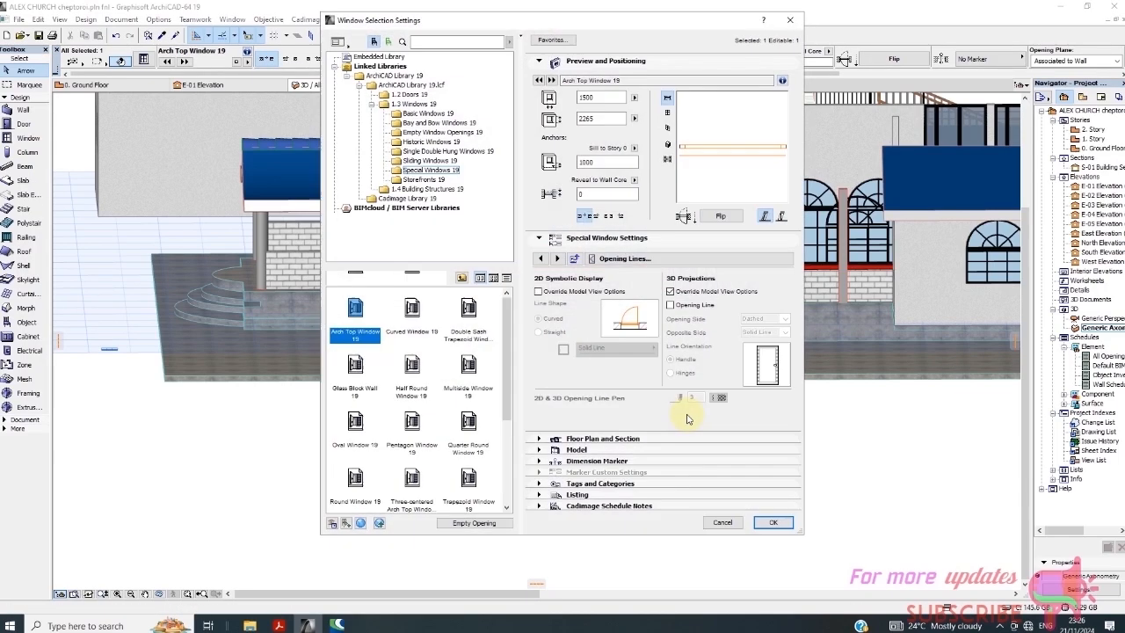
pyautogui.click(674, 260)
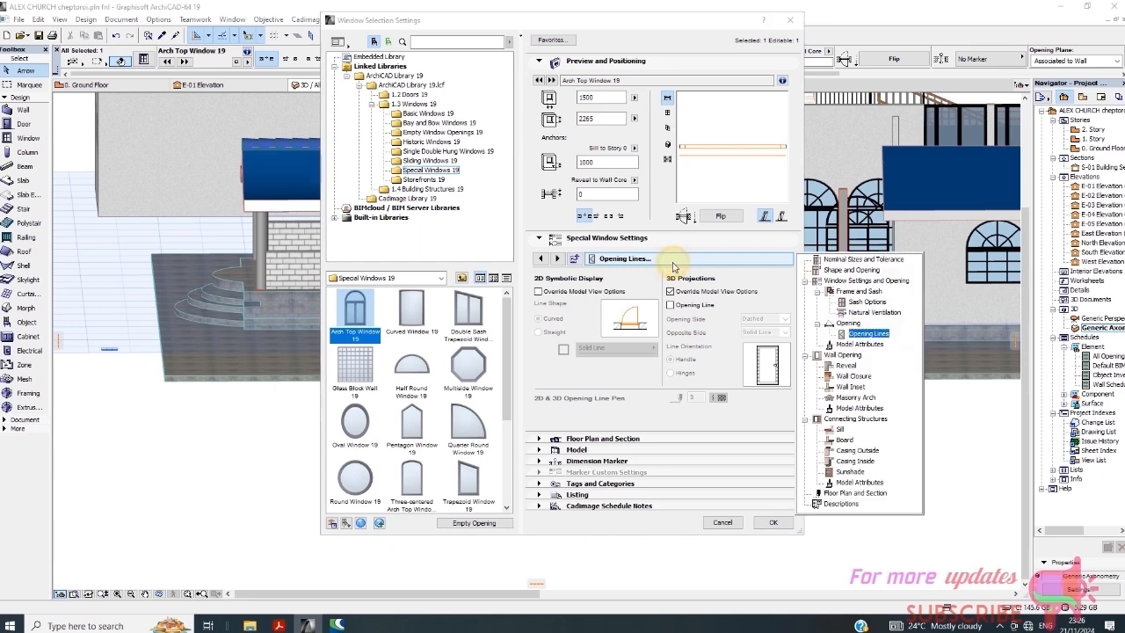
pyautogui.click(859, 344)
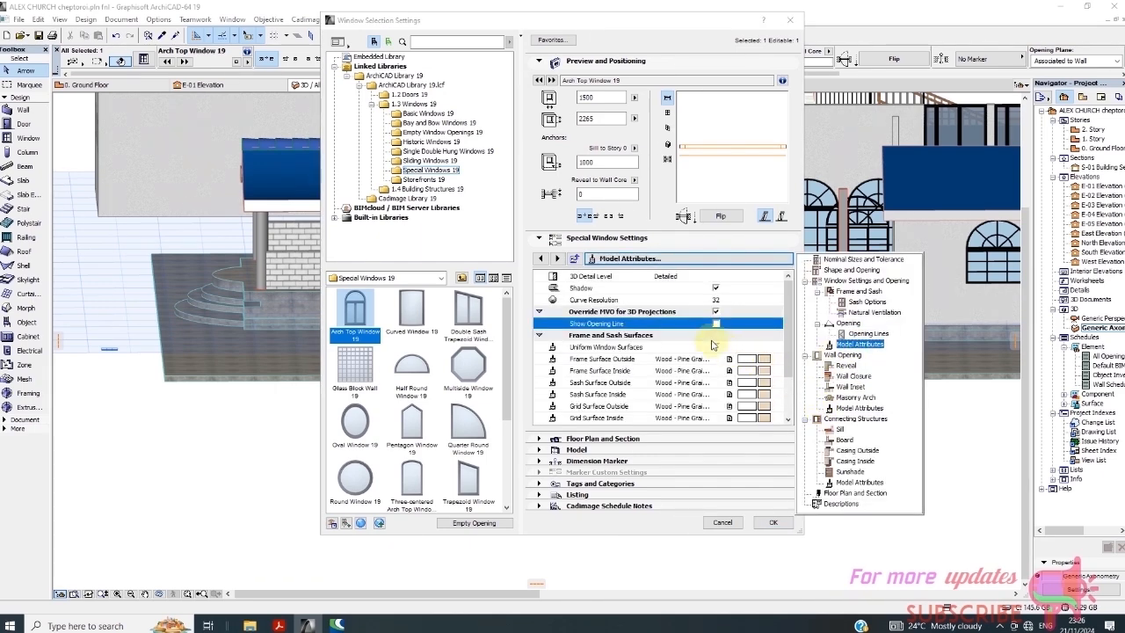
pyautogui.click(607, 293)
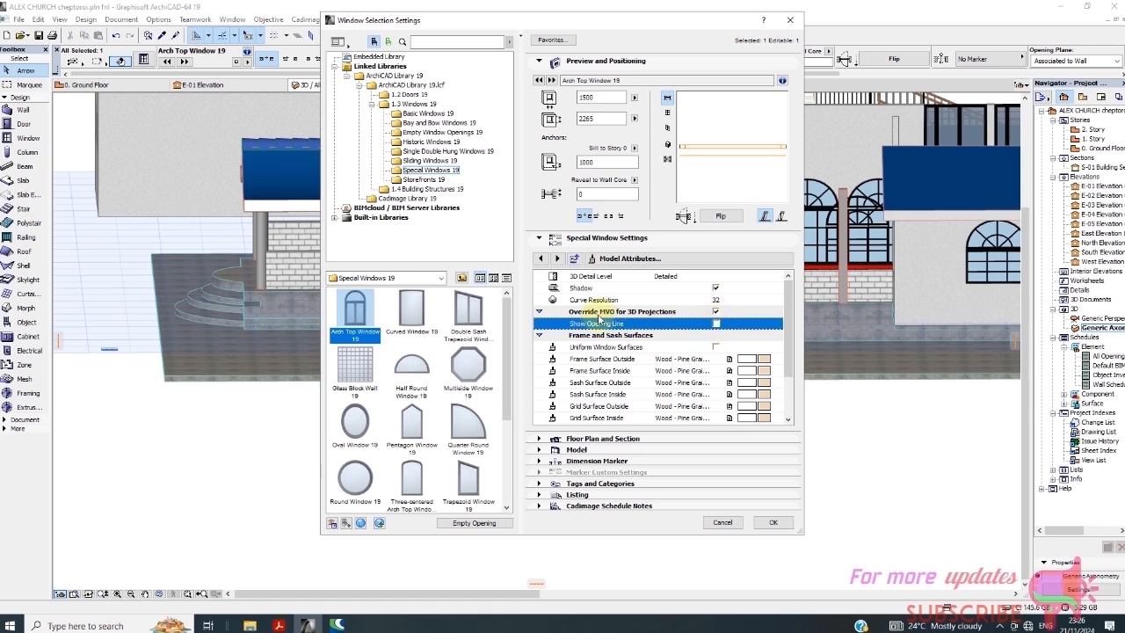
pyautogui.click(717, 312)
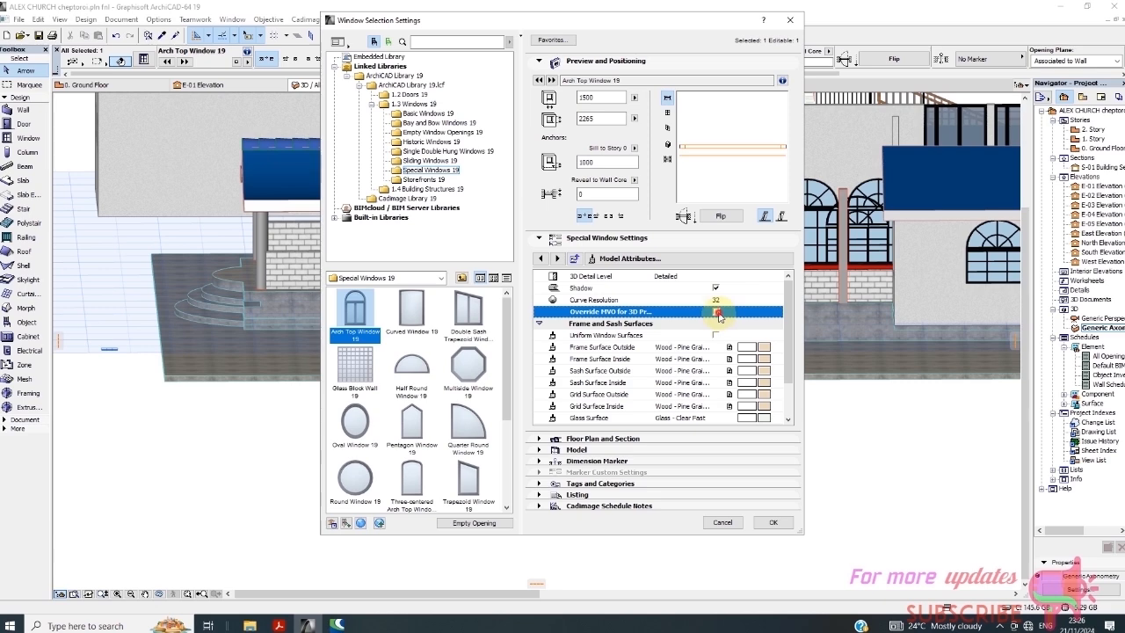
pyautogui.click(718, 313)
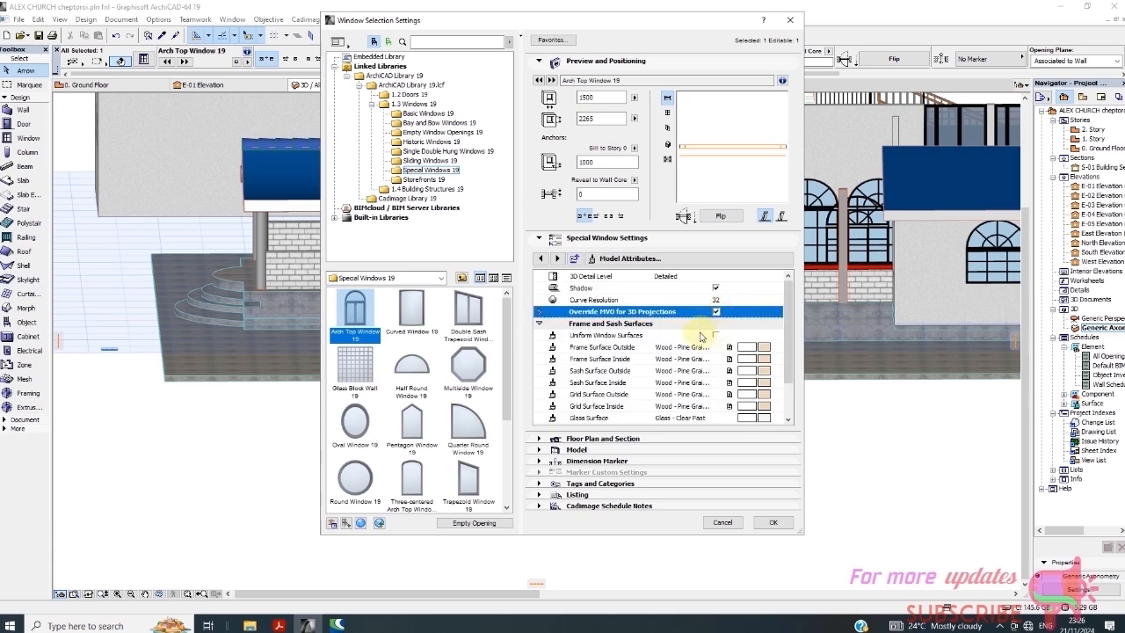
pyautogui.click(540, 312)
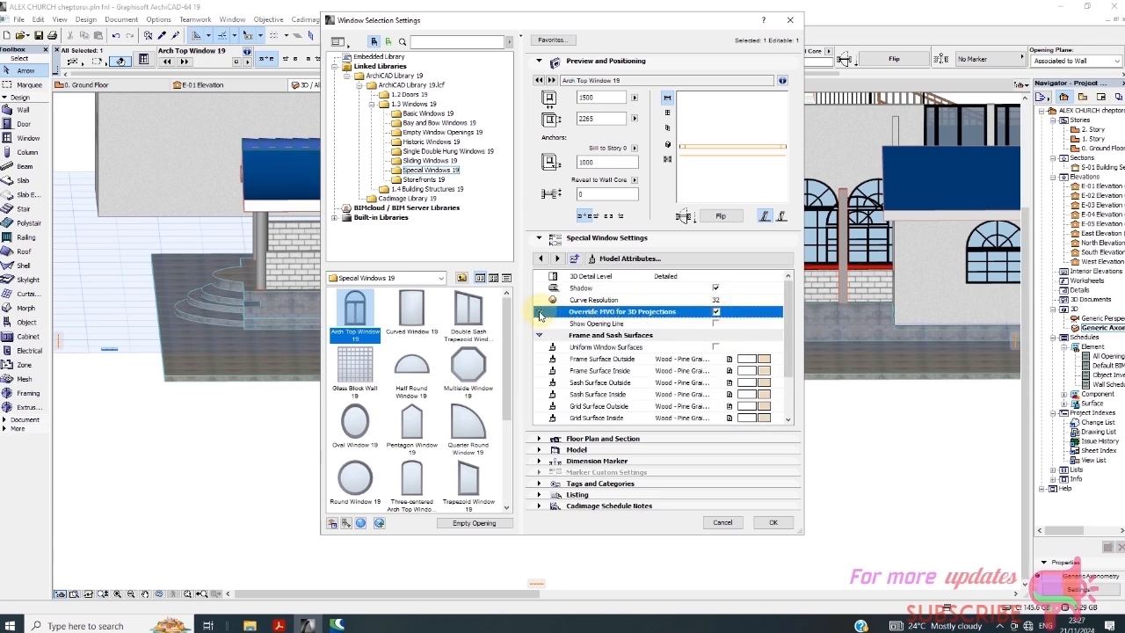
pyautogui.click(539, 312)
# Paint the outside and inside frame and sash surfaces Paint - Ivory Black
pyautogui.click(541, 312)
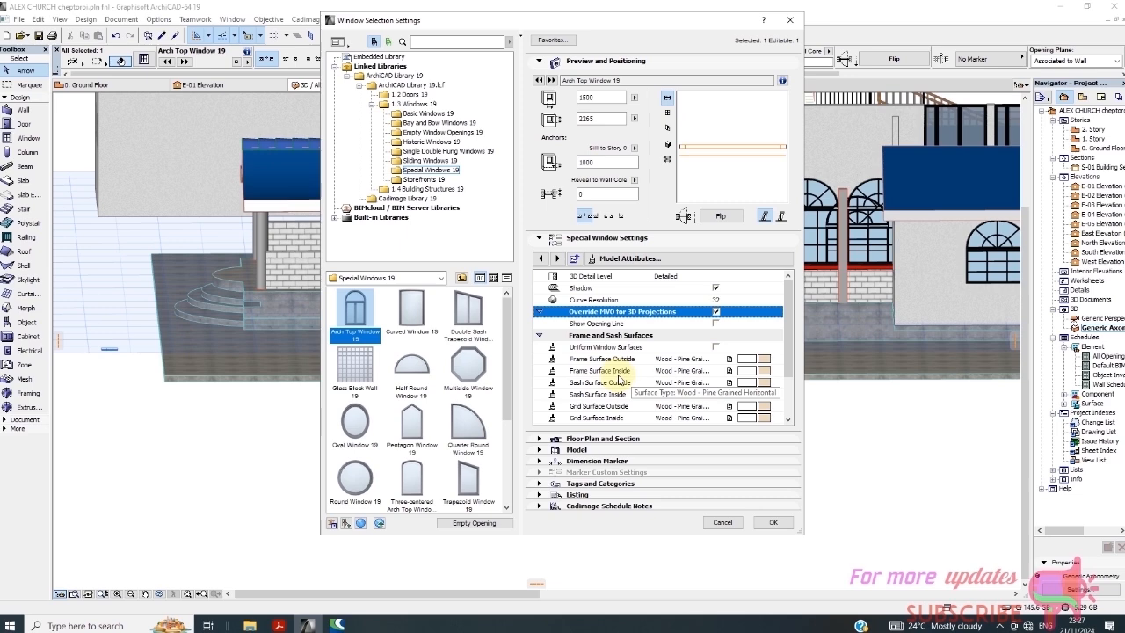
pyautogui.click(762, 362)
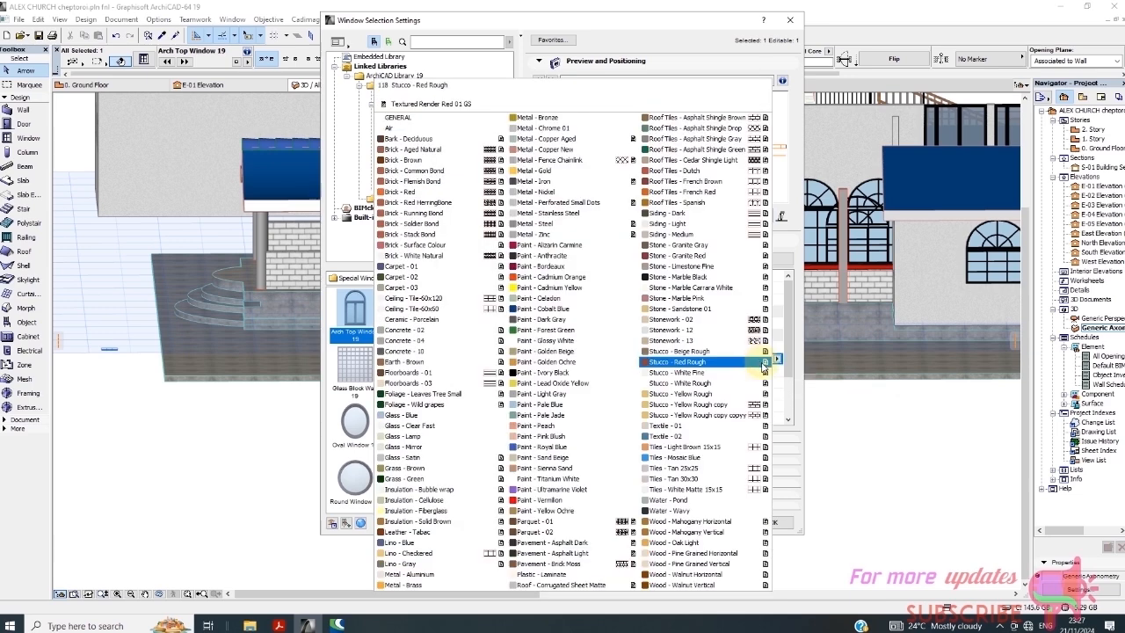
pyautogui.click(577, 373)
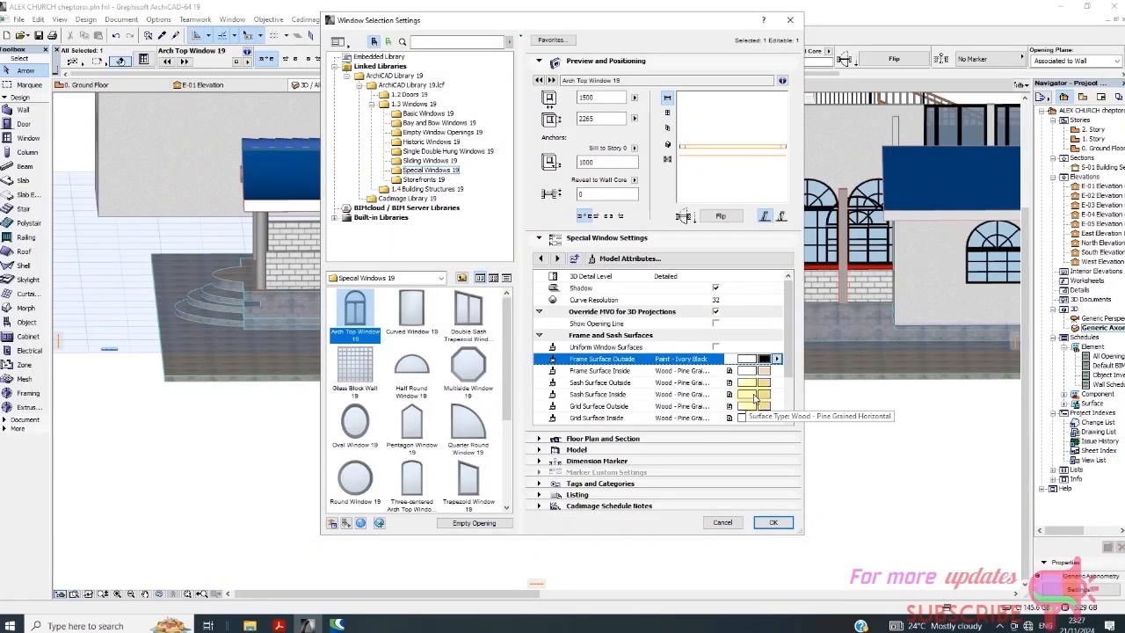
pyautogui.click(765, 371)
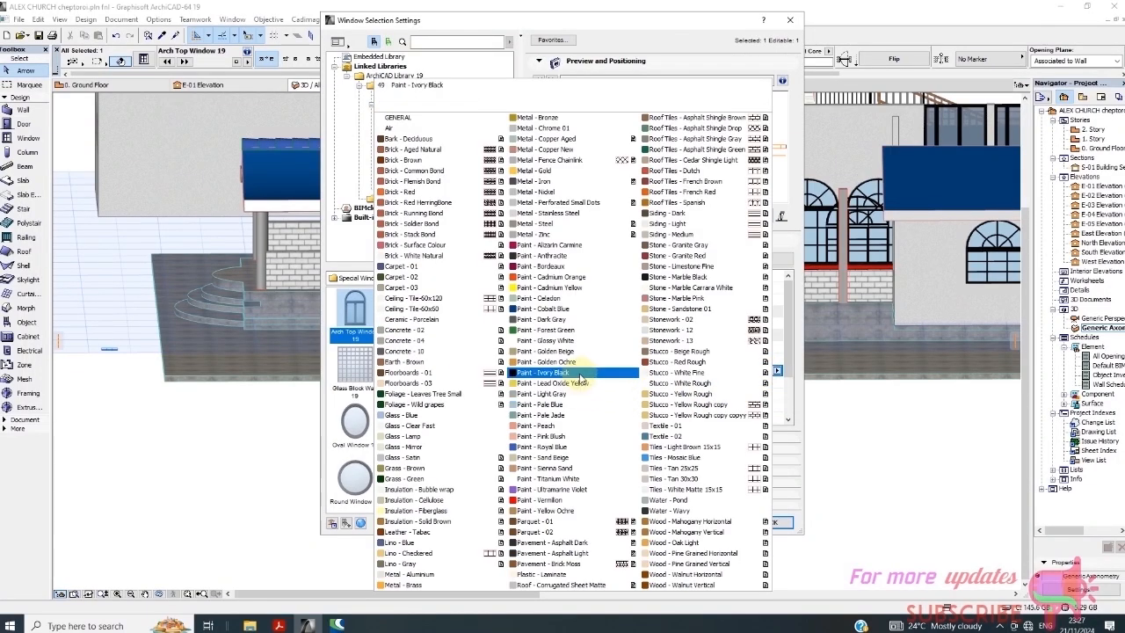
pyautogui.click(580, 376)
pyautogui.click(764, 382)
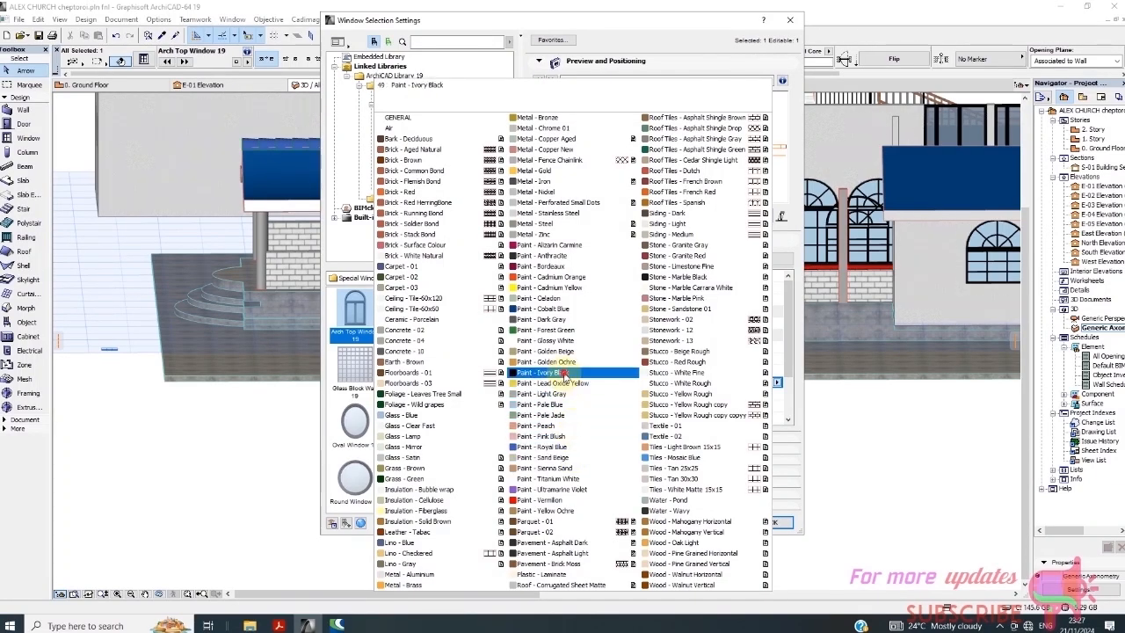
pyautogui.click(578, 394)
pyautogui.click(769, 394)
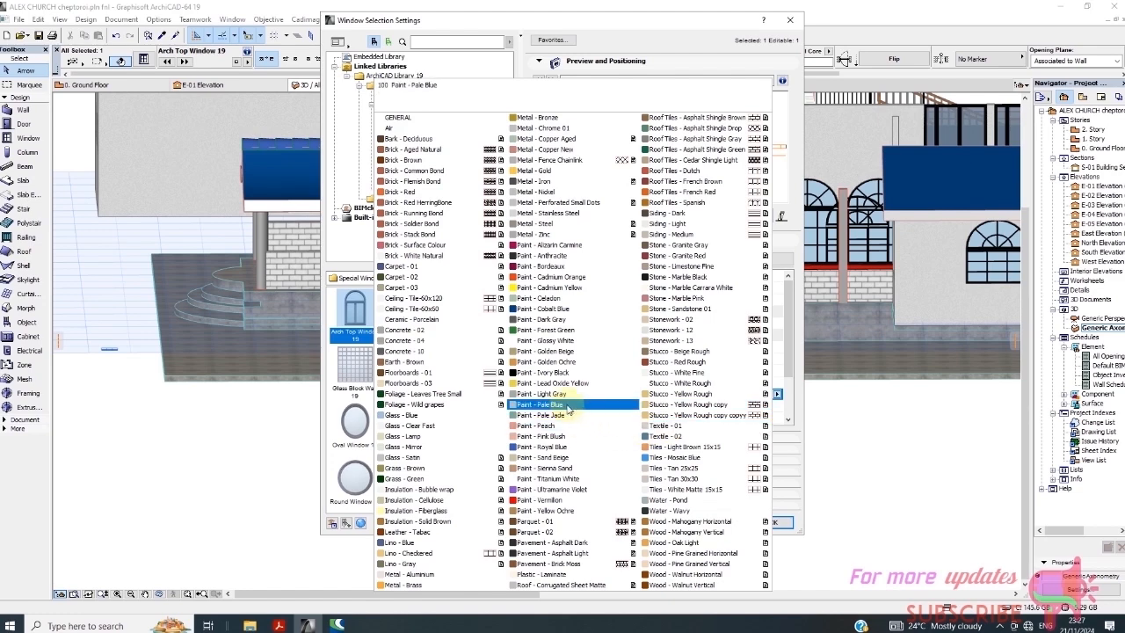
pyautogui.click(541, 371)
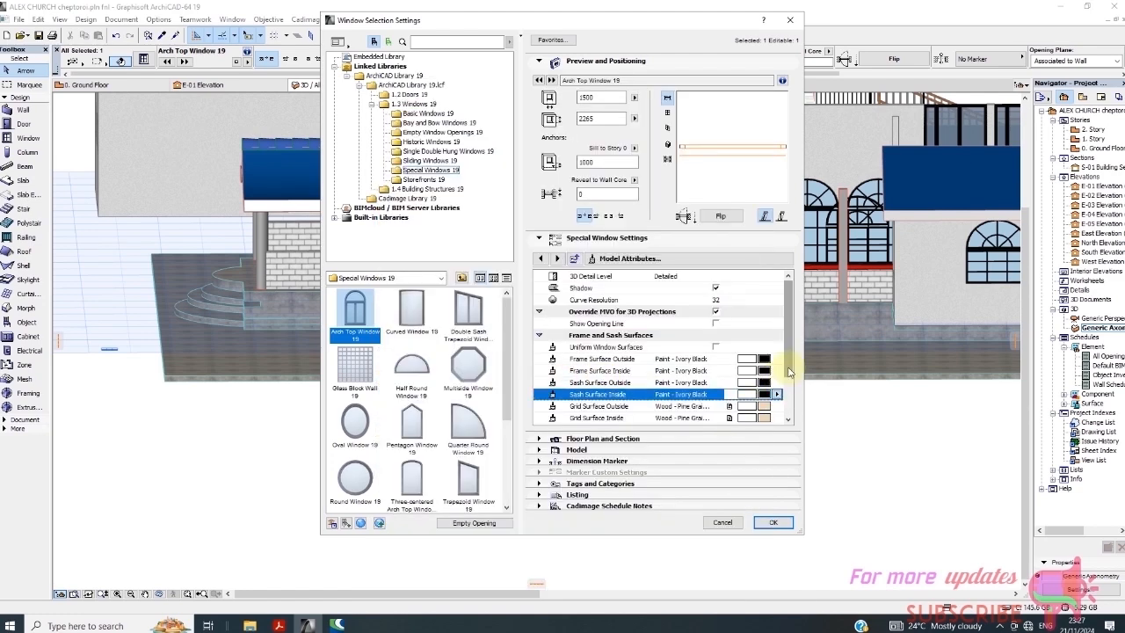
# Paint the outside and inside grid surfaces Ivory Black and apply the window settings
pyautogui.scroll(-2, 768, 387)
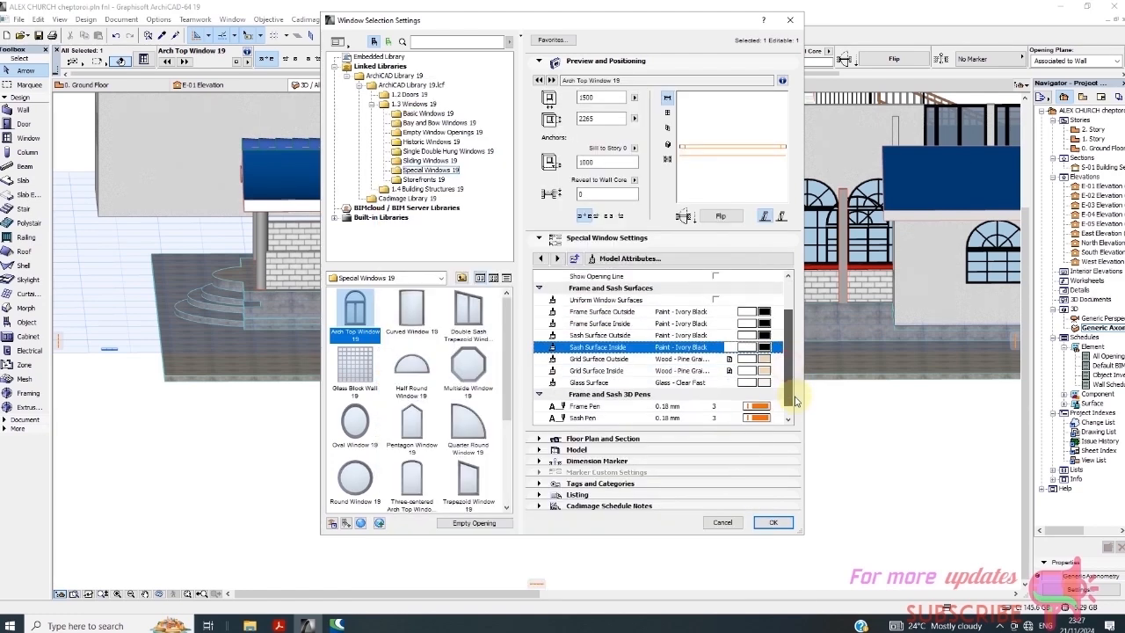
pyautogui.click(766, 359)
pyautogui.click(545, 373)
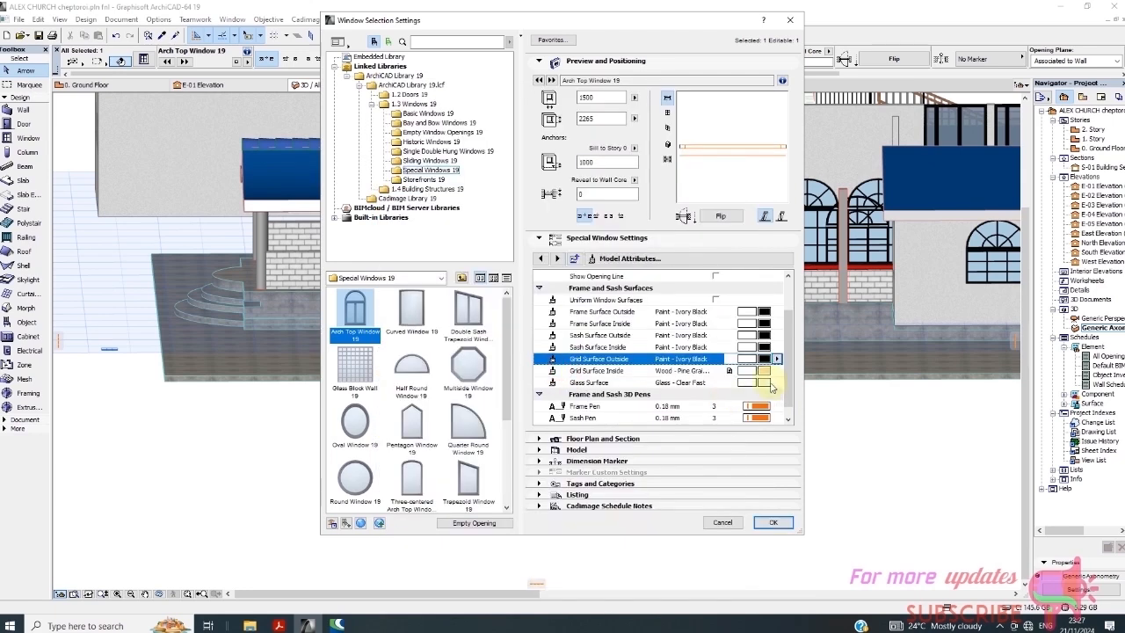
pyautogui.click(766, 373)
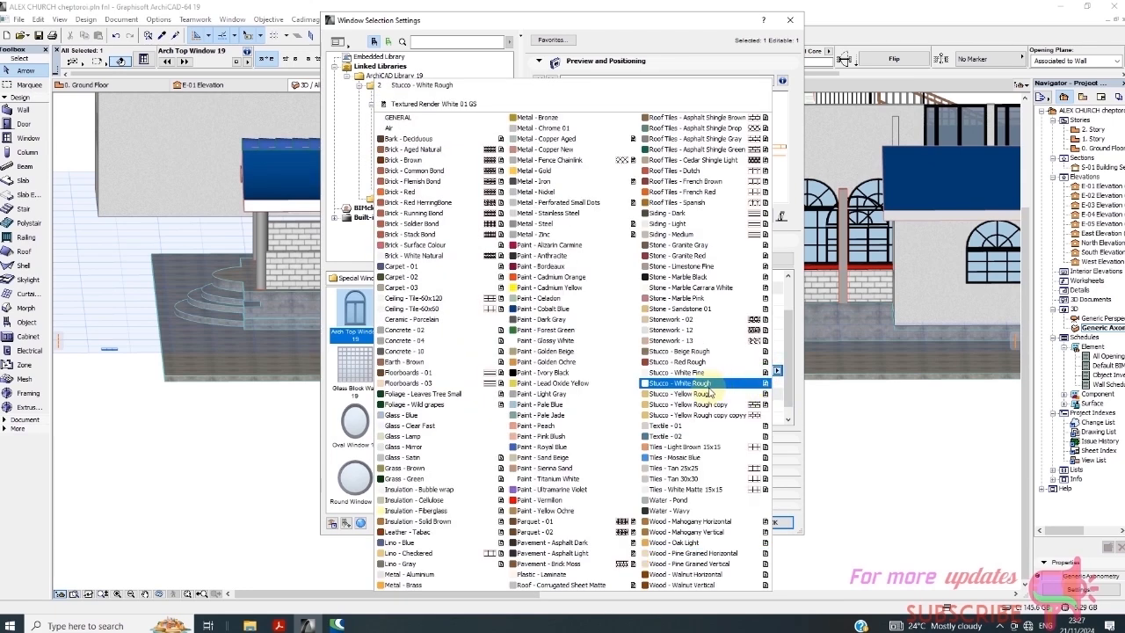
pyautogui.click(560, 375)
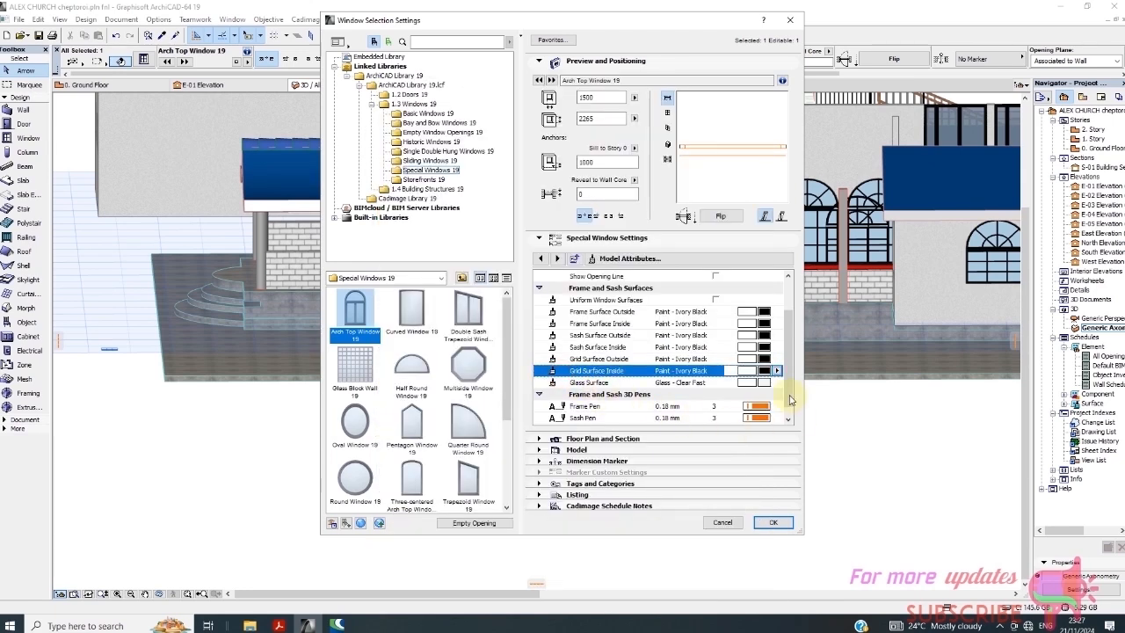
pyautogui.click(774, 522)
# Deselect and zoom around the facade to inspect the repainted window
pyautogui.scroll(2, 475, 248)
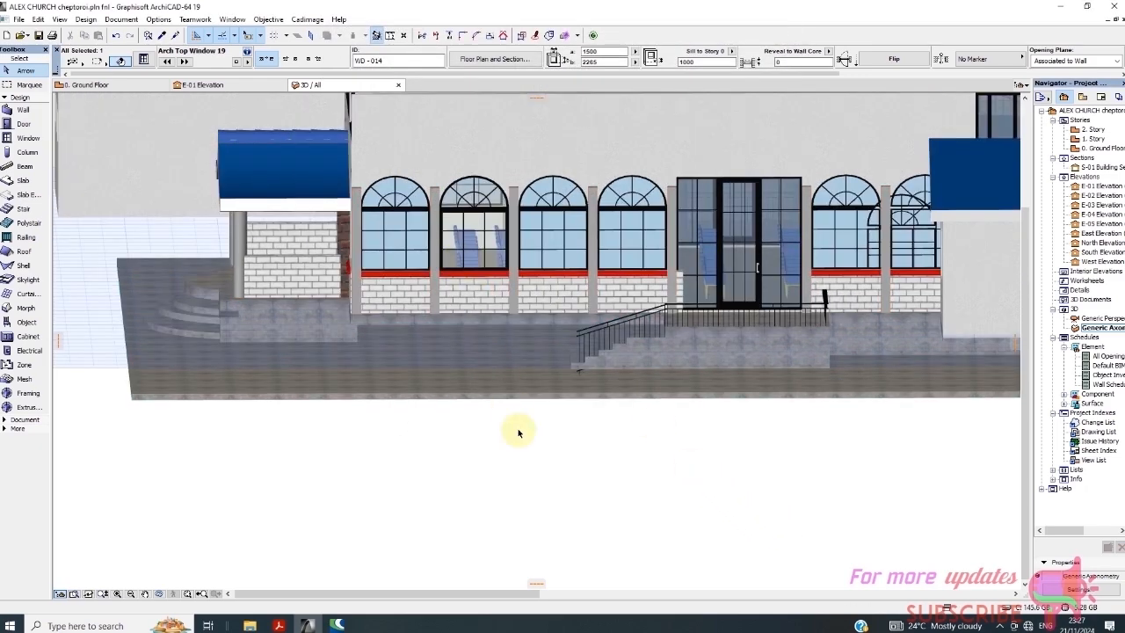
pyautogui.click(532, 468)
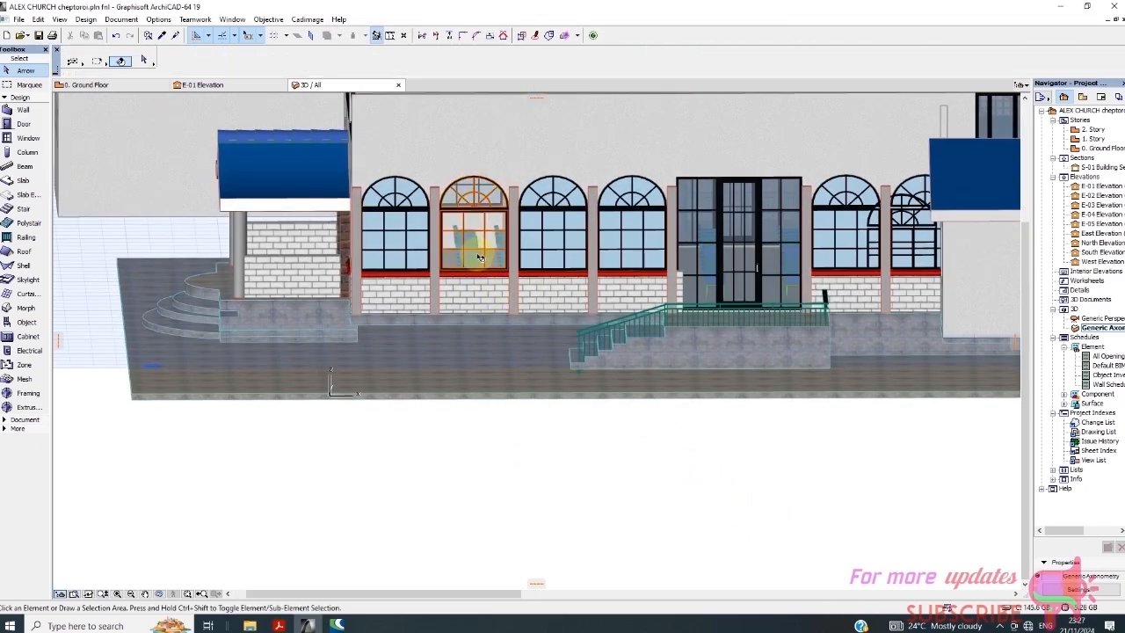
pyautogui.scroll(3, 479, 258)
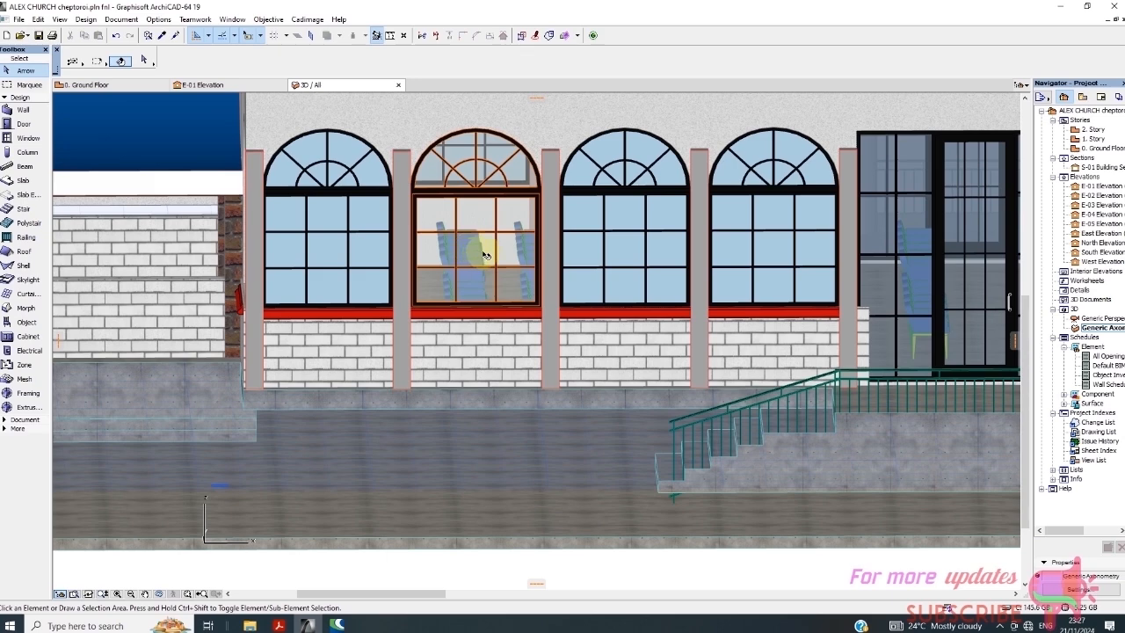
pyautogui.scroll(3, 484, 180)
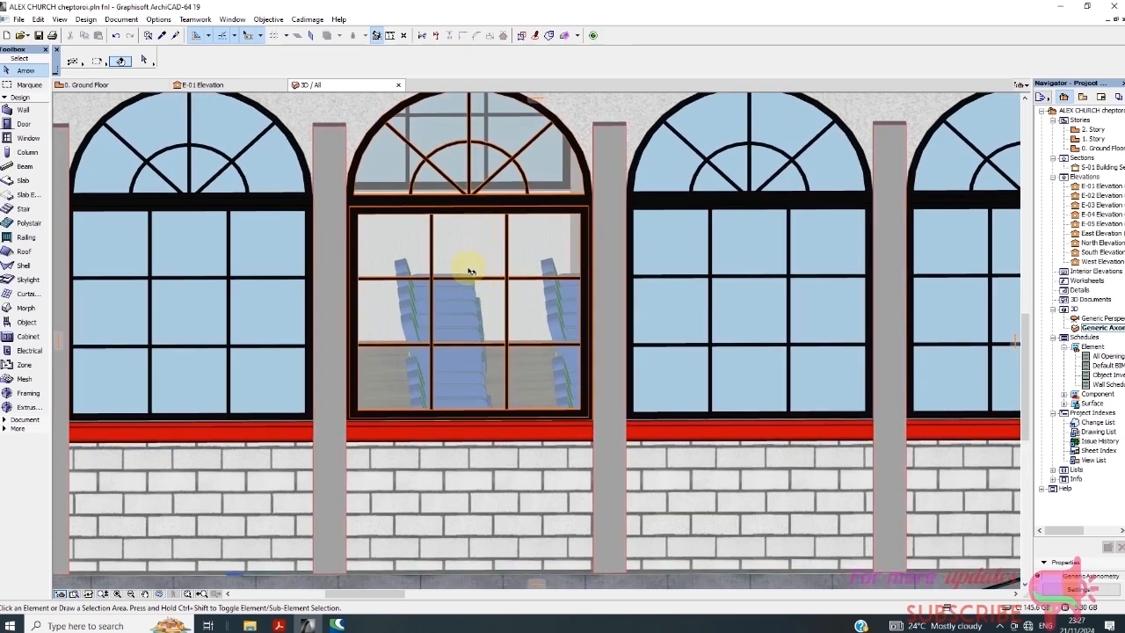
pyautogui.scroll(-1, 471, 271)
pyautogui.scroll(-2, 474, 278)
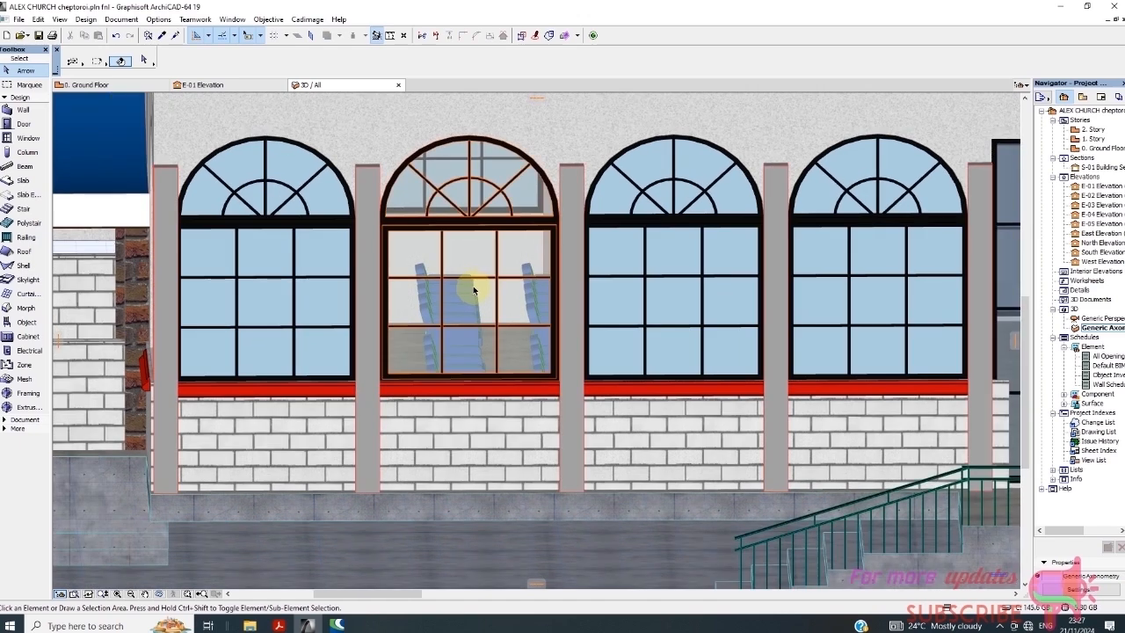
pyautogui.scroll(1, 472, 220)
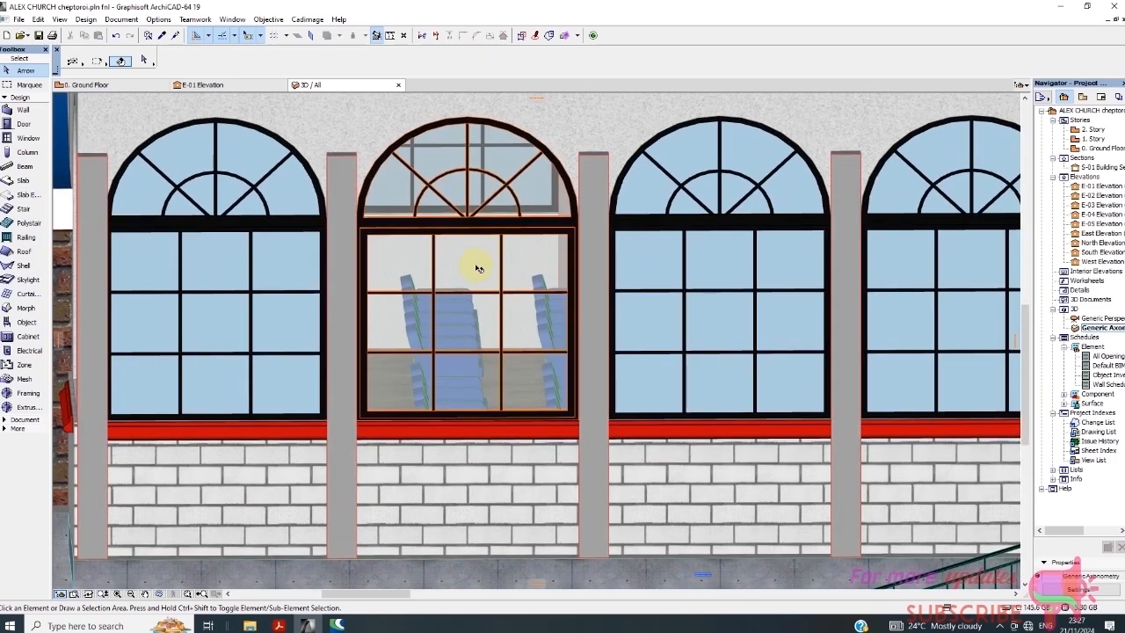
pyautogui.scroll(-1, 480, 267)
pyautogui.scroll(-2, 470, 219)
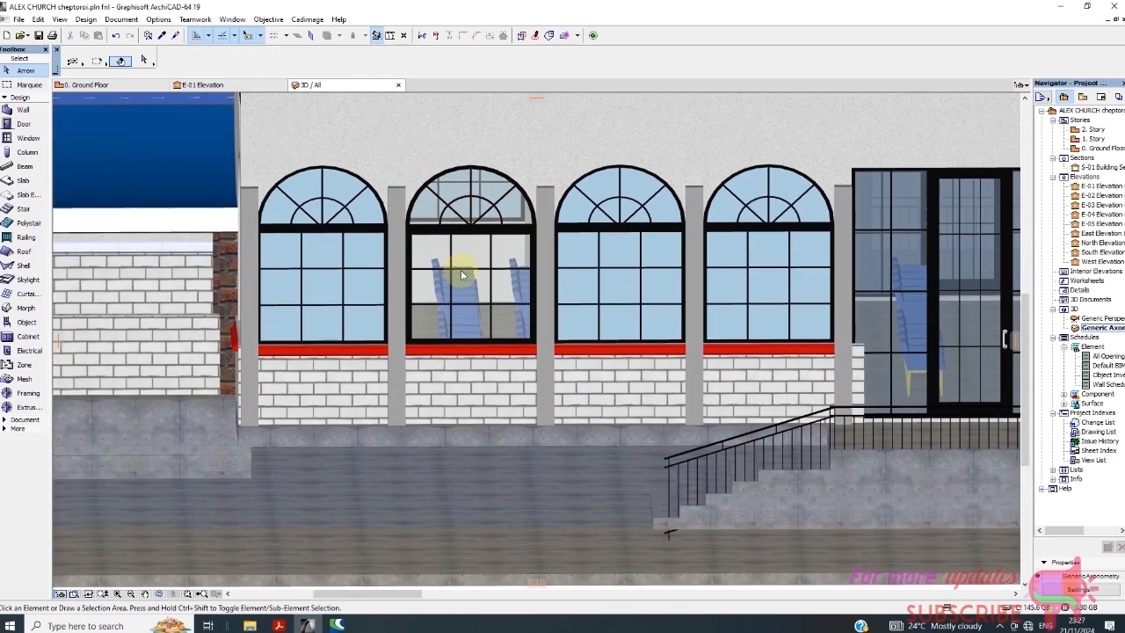
# Select the second arched window from the left and call up its settings
pyautogui.click(473, 266)
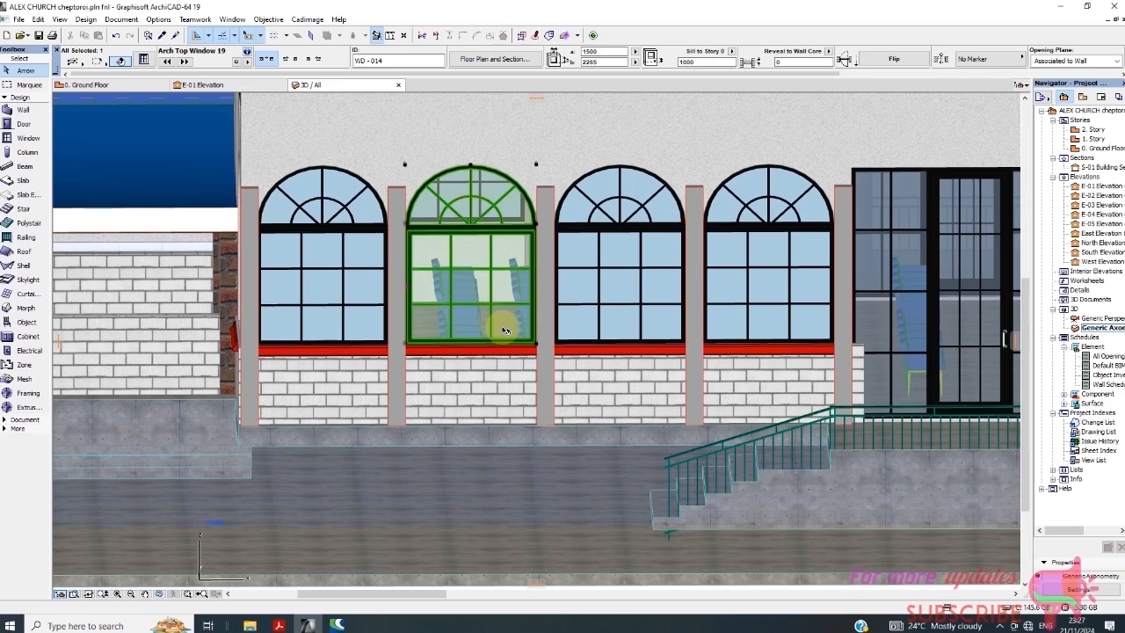
pyautogui.scroll(-2, 502, 316)
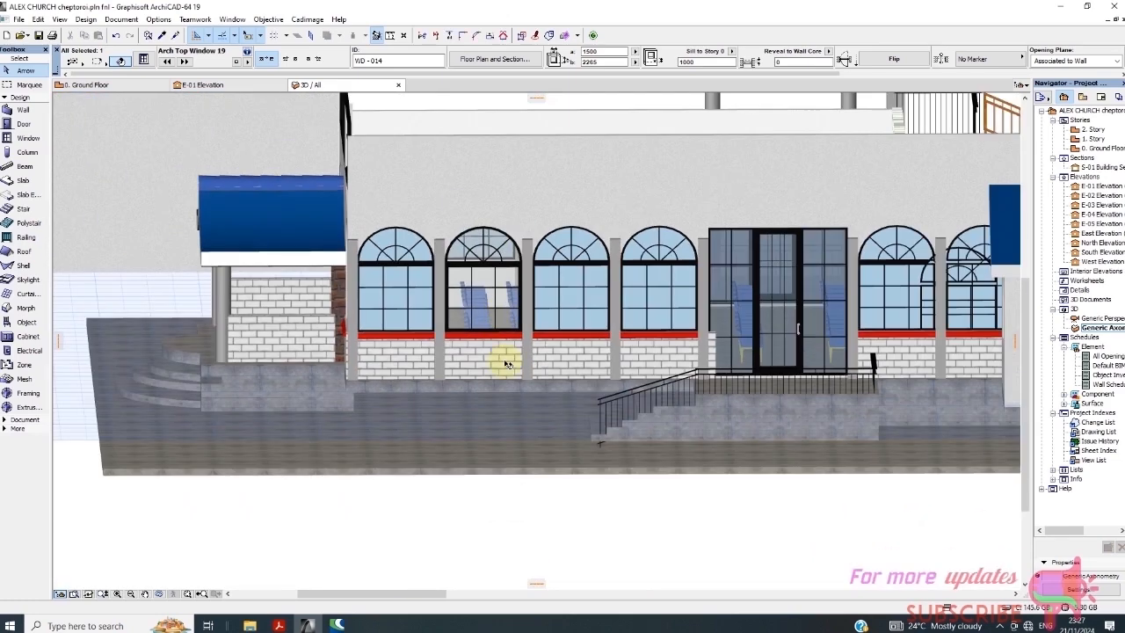
pyautogui.rightClick(591, 530)
# Set WD-014's Glass Surface to Paint - Pale Blue and confirm the settings
pyautogui.click(641, 279)
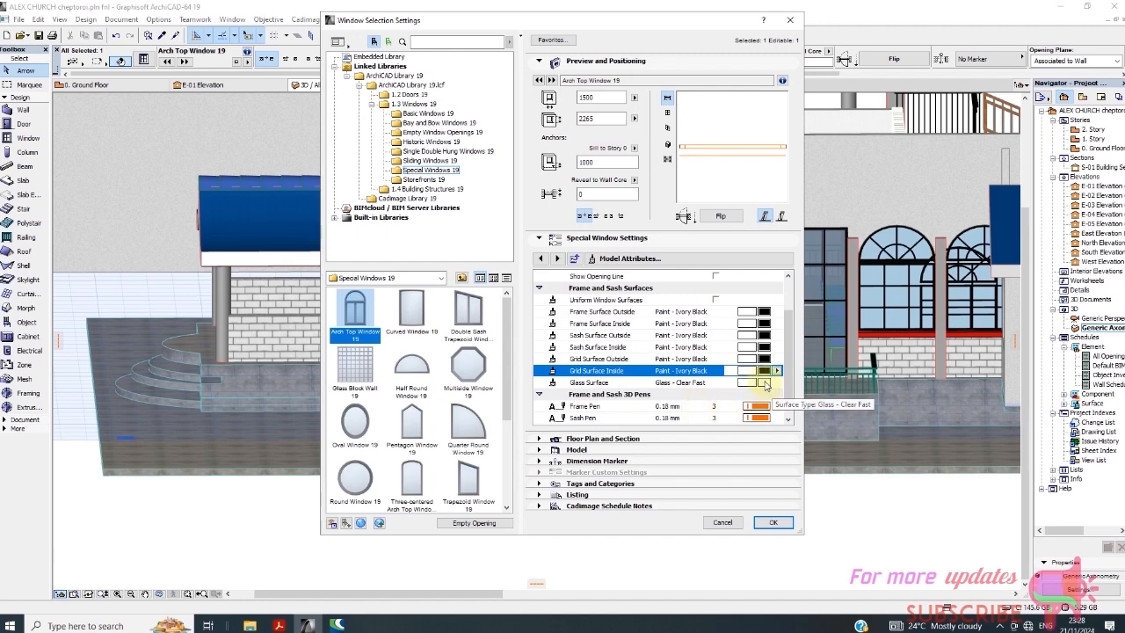
pyautogui.click(767, 384)
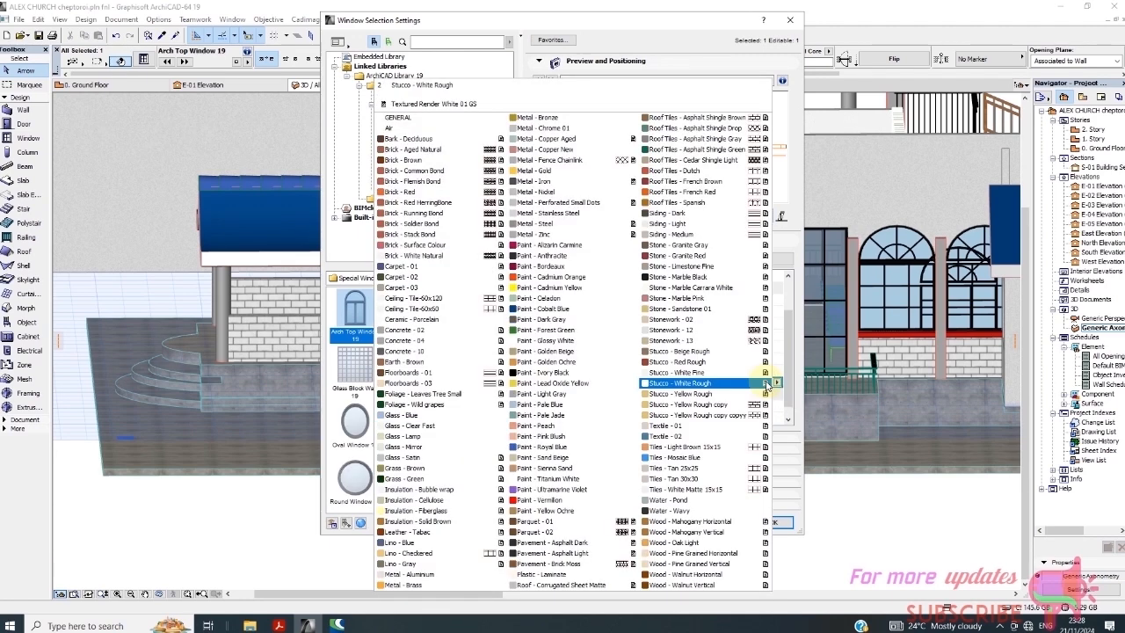
pyautogui.click(572, 406)
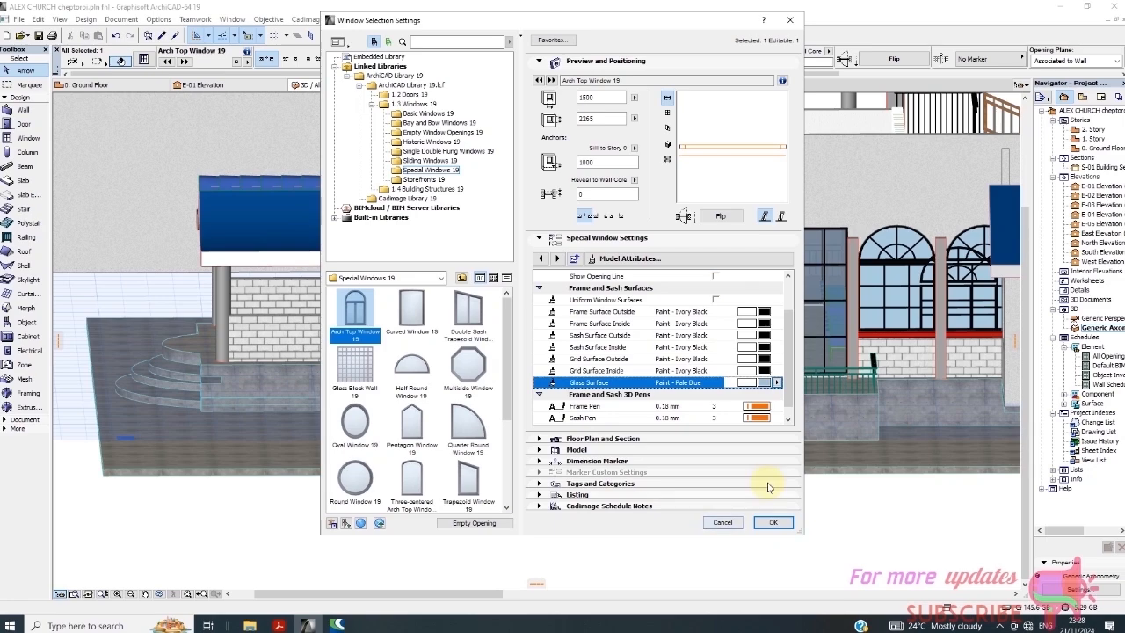
pyautogui.scroll(-1, 686, 400)
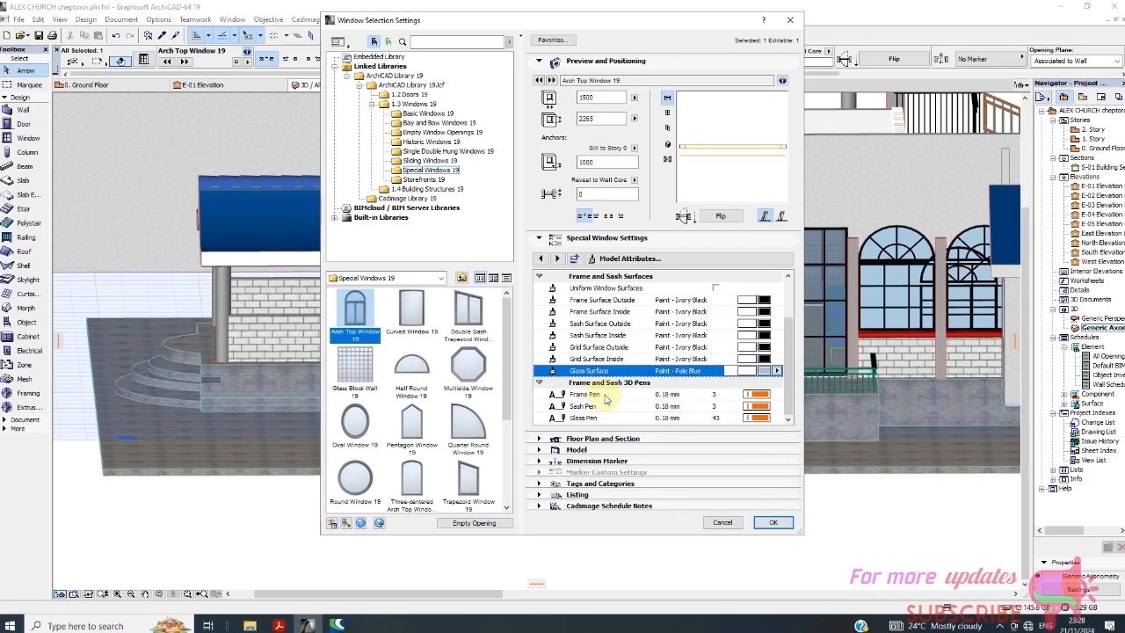
pyautogui.click(773, 522)
pyautogui.click(718, 538)
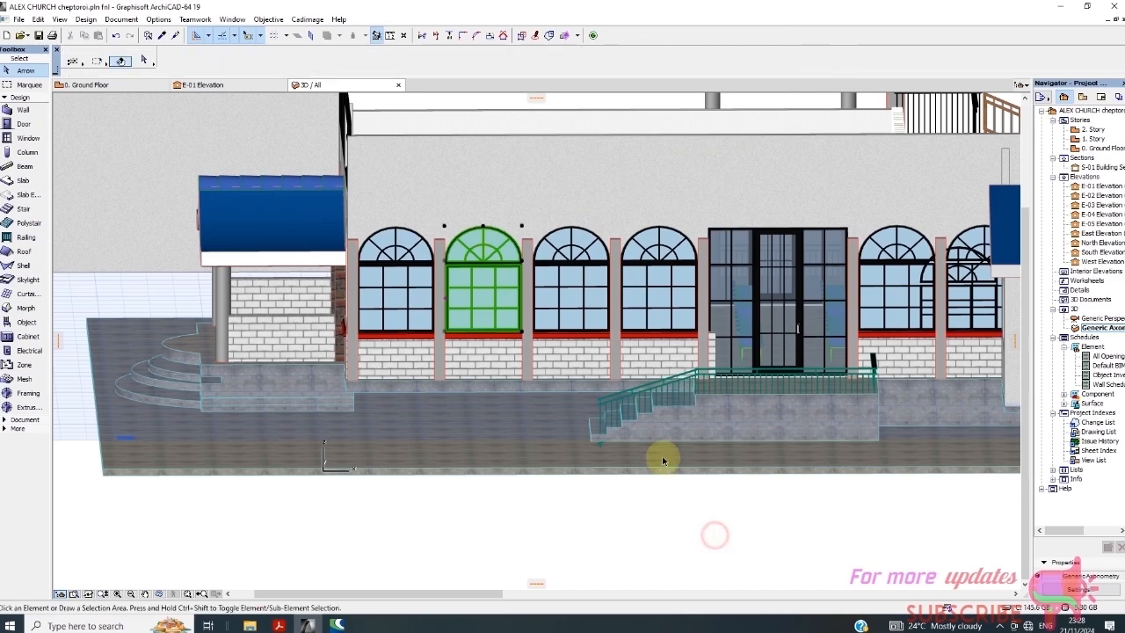
pyautogui.scroll(3, 464, 279)
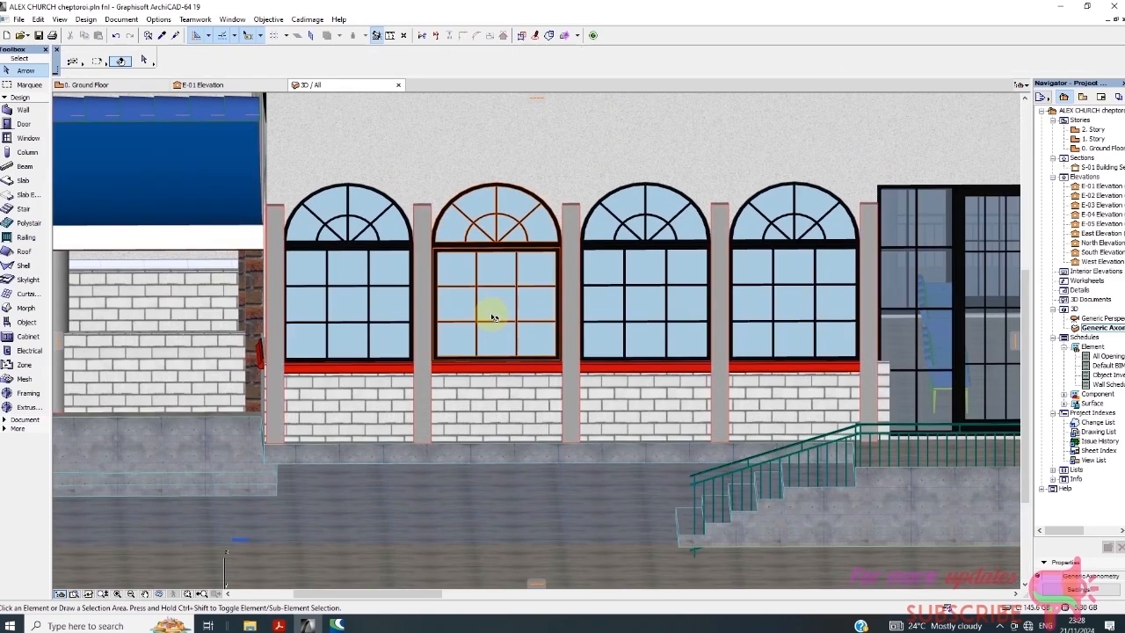
pyautogui.scroll(-3, 451, 268)
pyautogui.scroll(2, 522, 276)
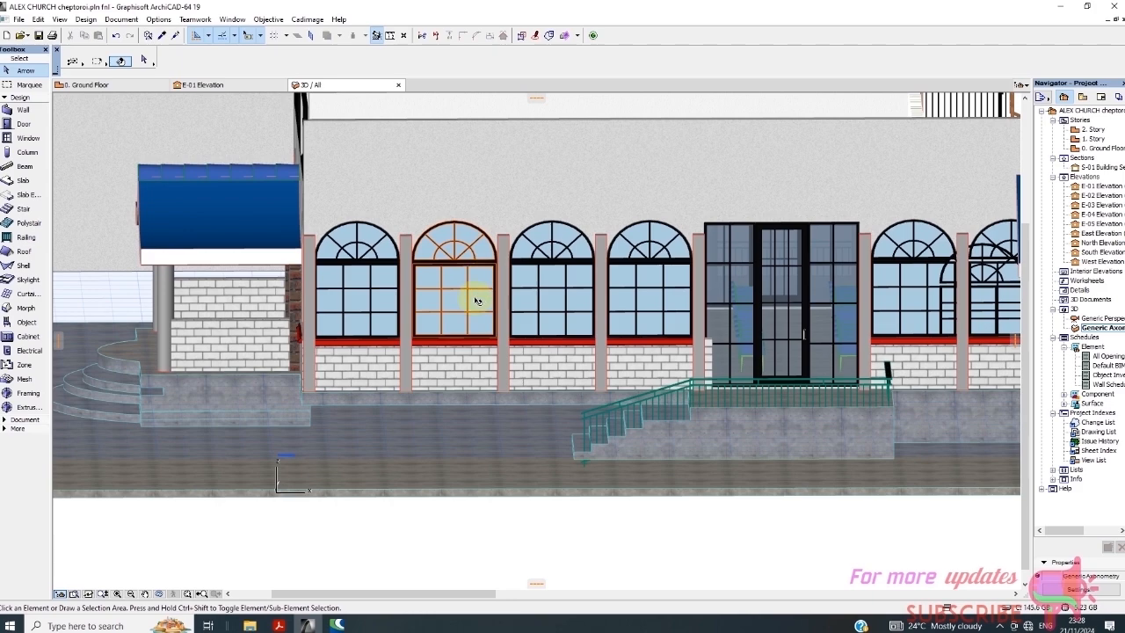
pyautogui.scroll(-2, 474, 291)
pyautogui.rightClick(586, 514)
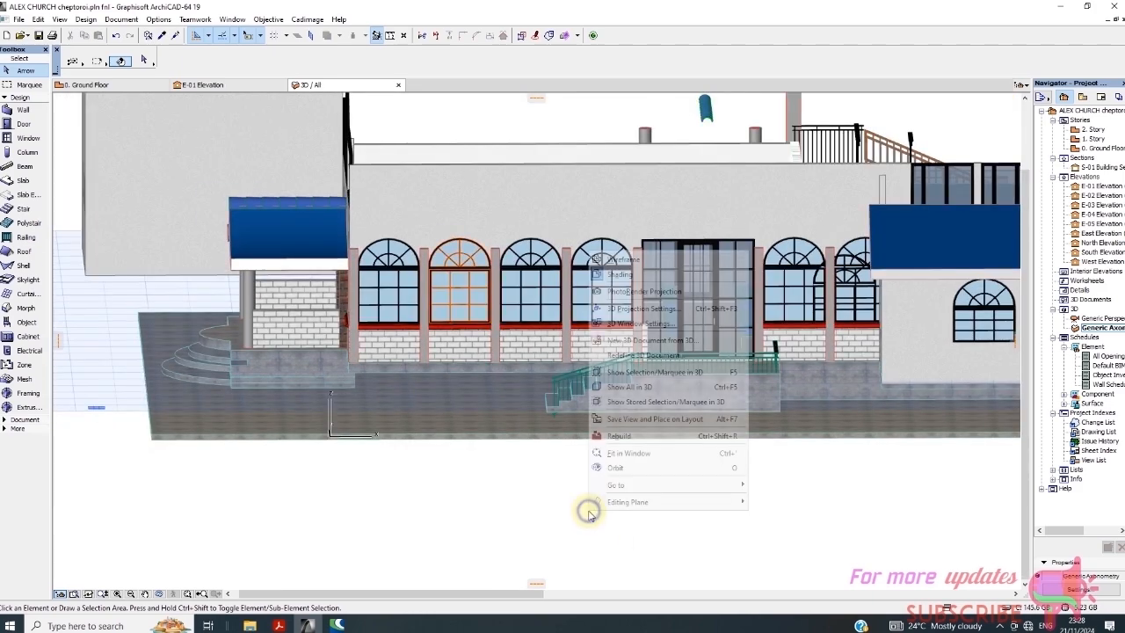
pyautogui.click(510, 508)
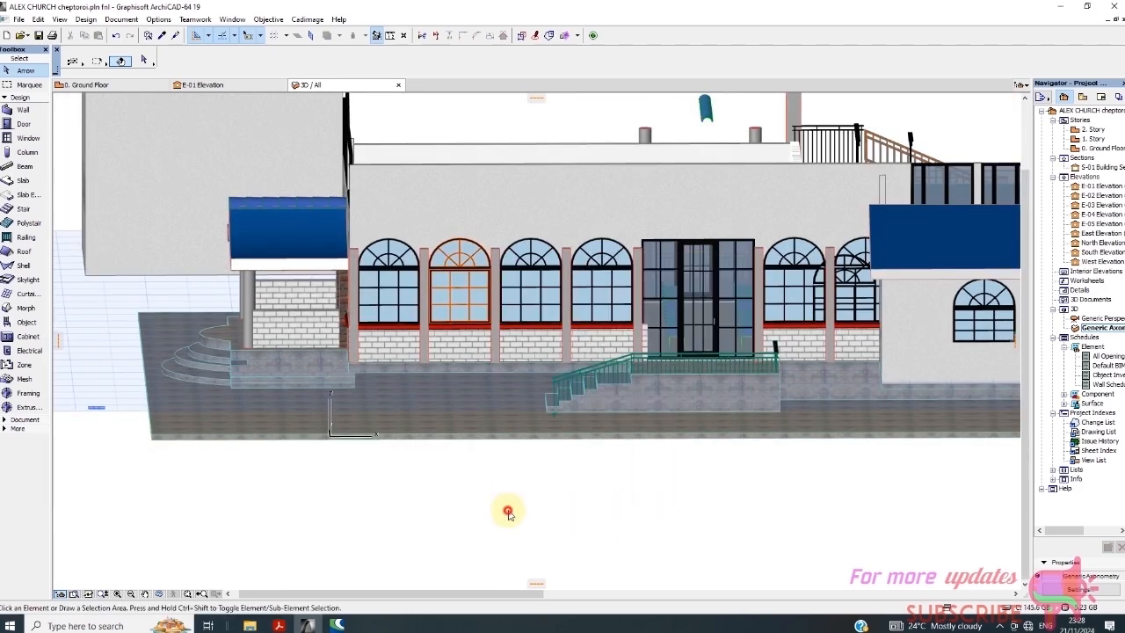
pyautogui.click(473, 321)
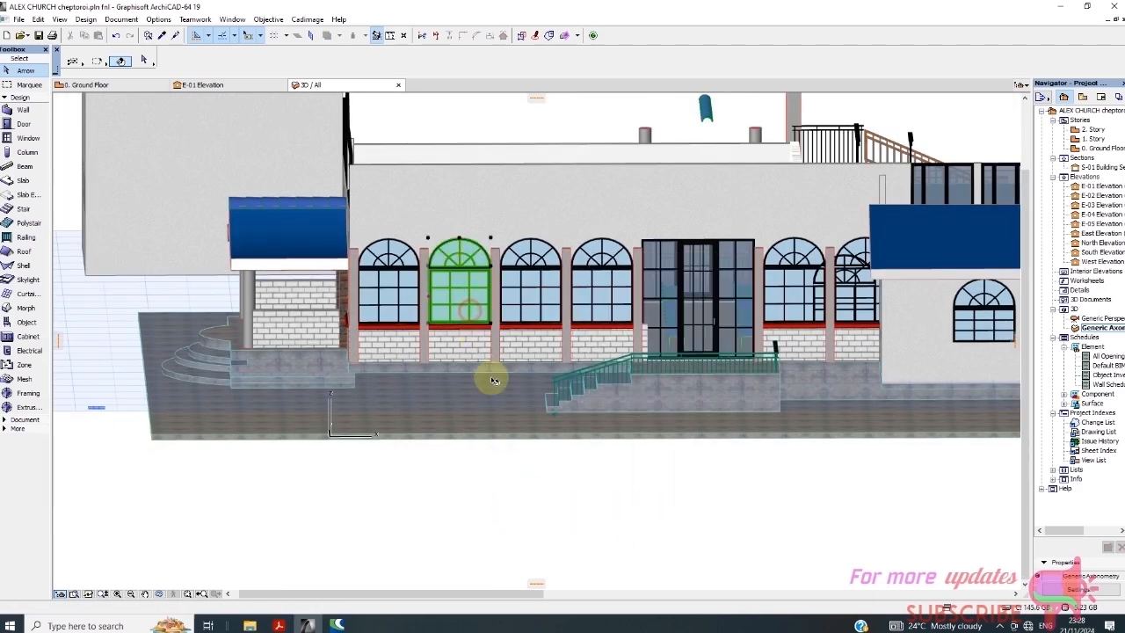
pyautogui.rightClick(551, 528)
pyautogui.click(650, 272)
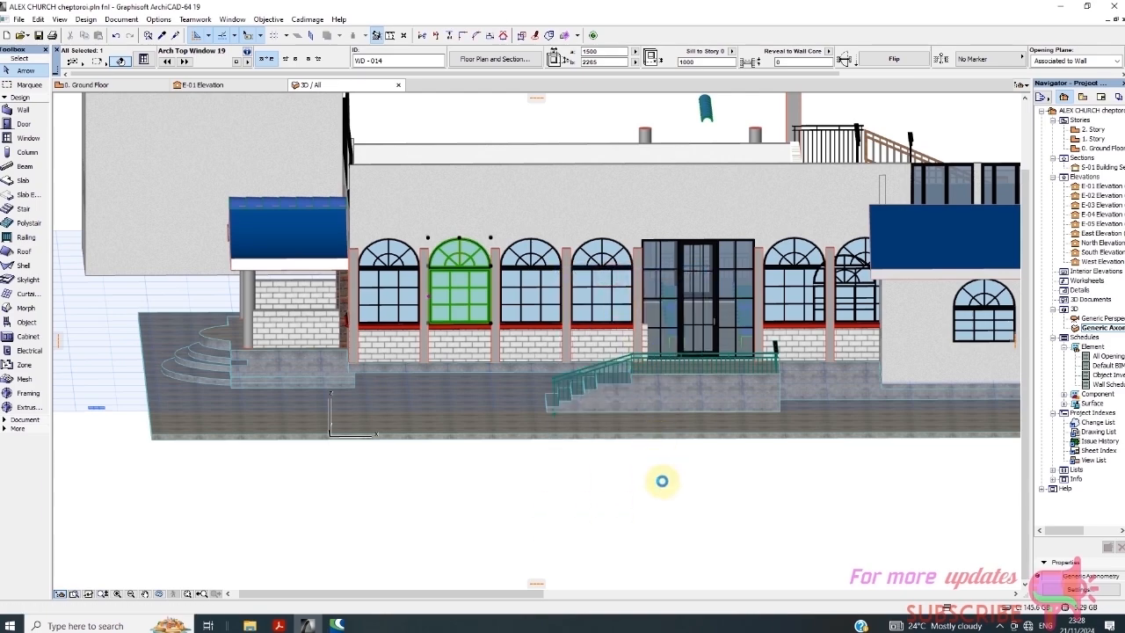
# Set WD-014's frame, sash and glass 3D pens to black pen 41 (0.25 mm) and confirm
pyautogui.click(765, 396)
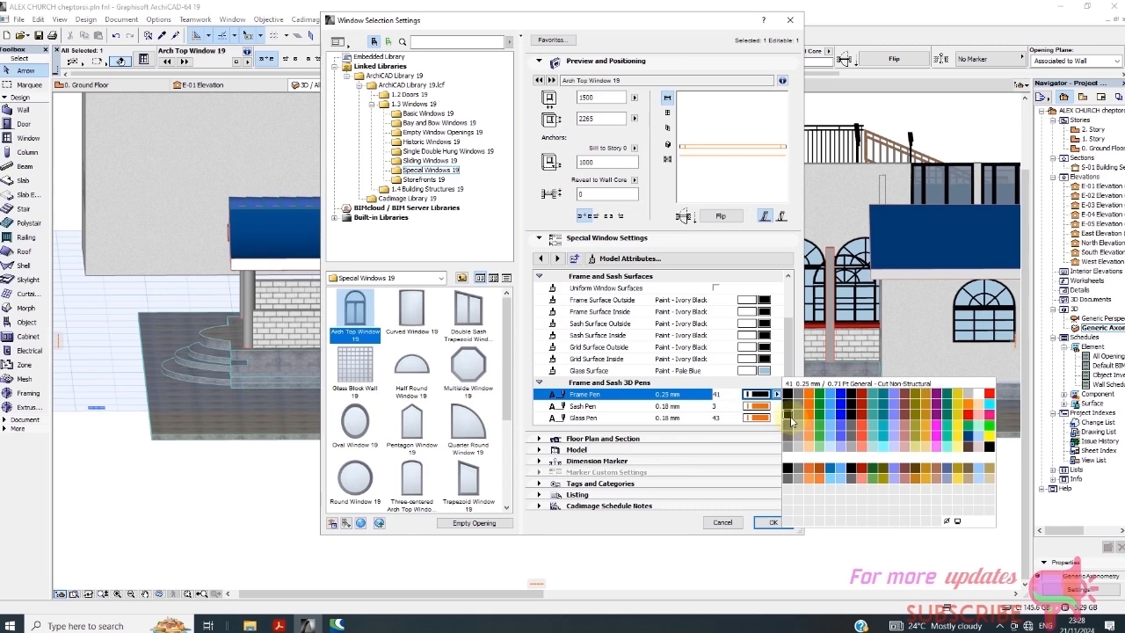
pyautogui.click(790, 422)
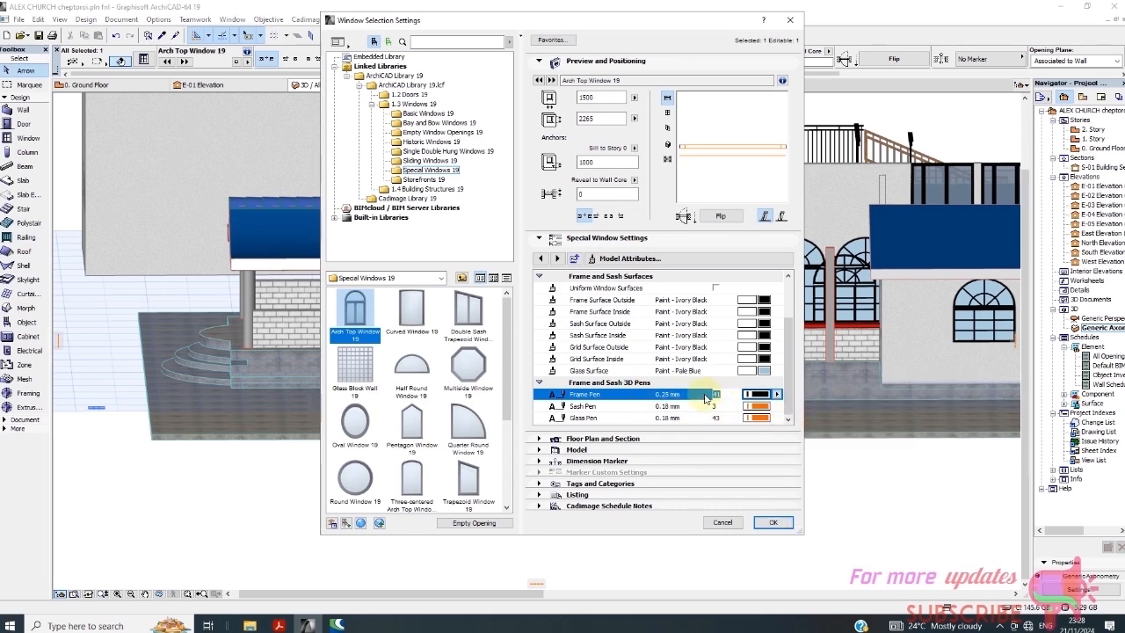
pyautogui.click(773, 409)
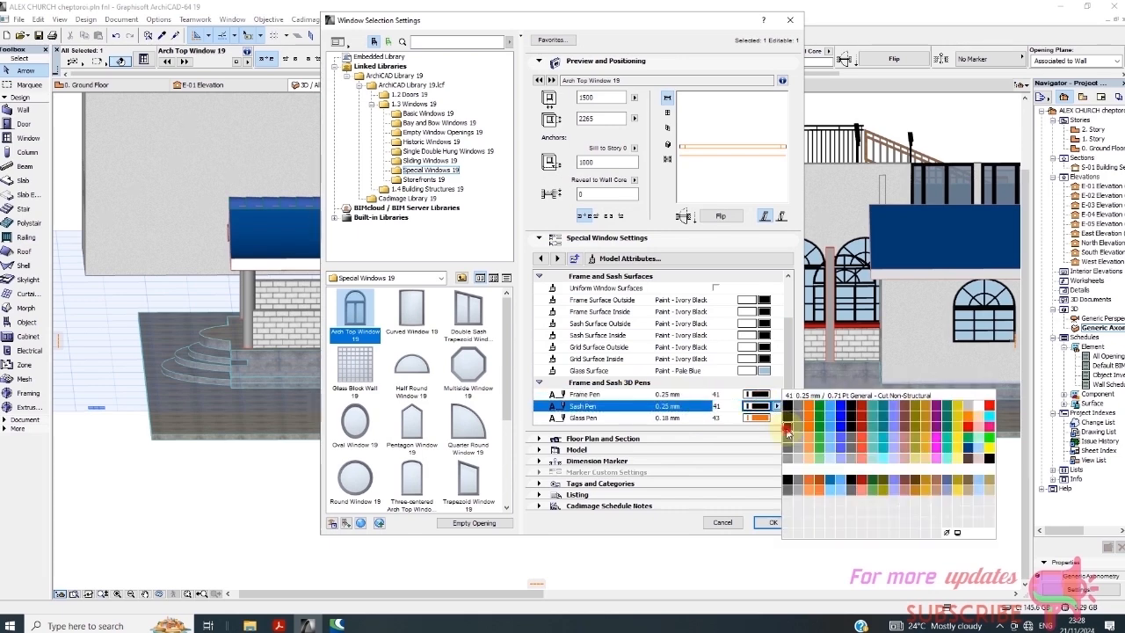
pyautogui.click(788, 432)
pyautogui.click(759, 418)
pyautogui.click(759, 418)
pyautogui.click(760, 418)
pyautogui.click(773, 419)
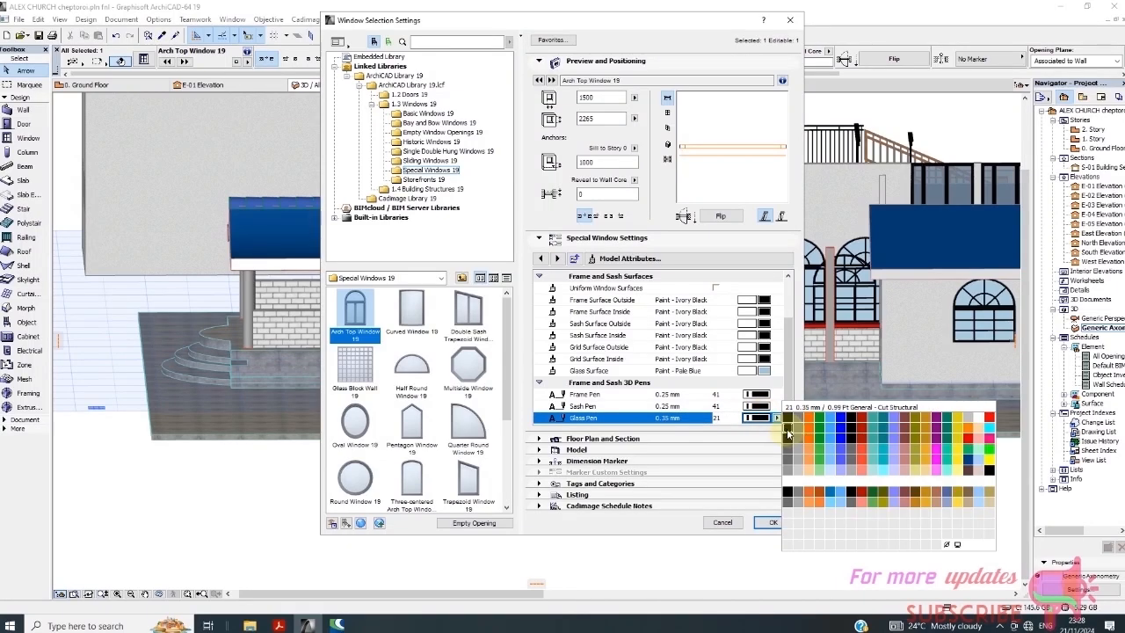
pyautogui.click(788, 440)
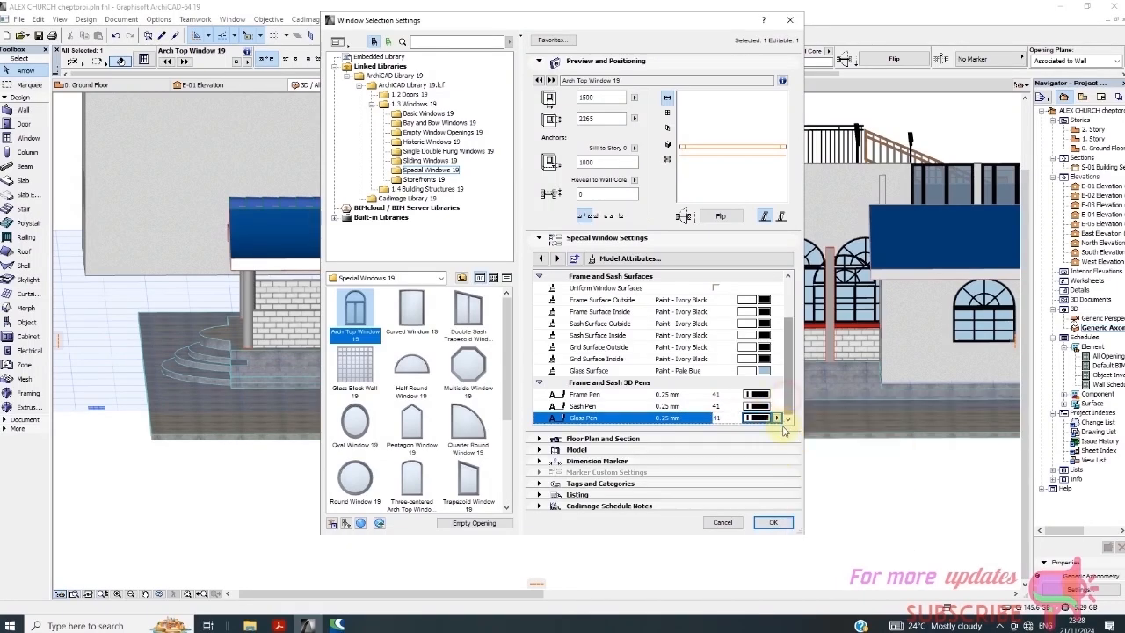
pyautogui.click(773, 523)
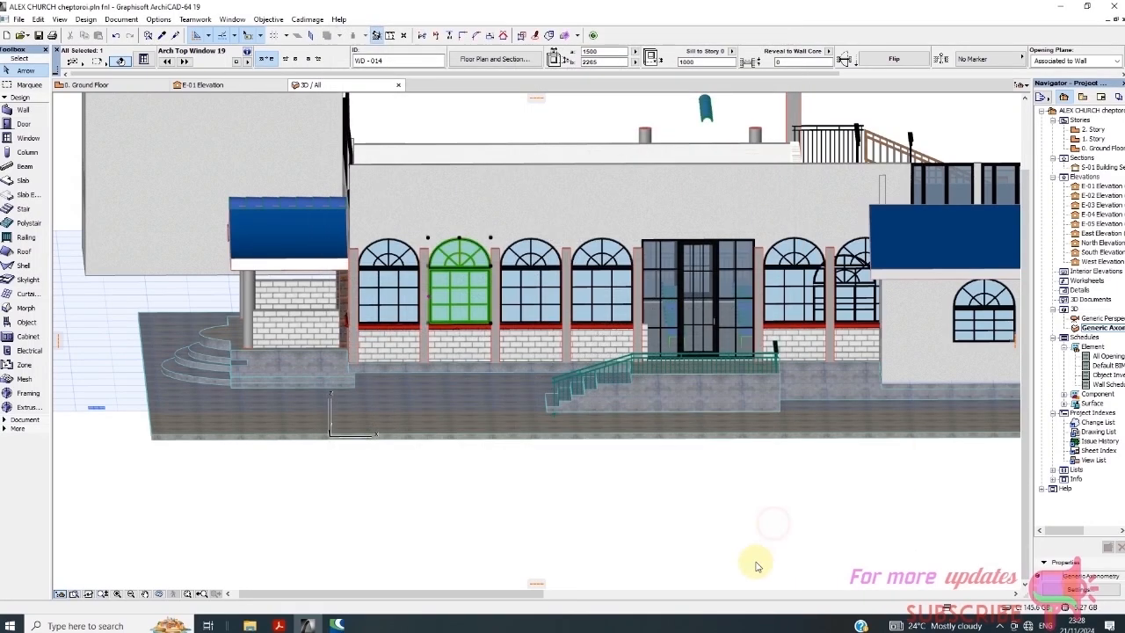
# Deselect, zoom in on the black window grid, and orbit to an axonometric view of the church
pyautogui.click(678, 540)
pyautogui.scroll(5, 448, 276)
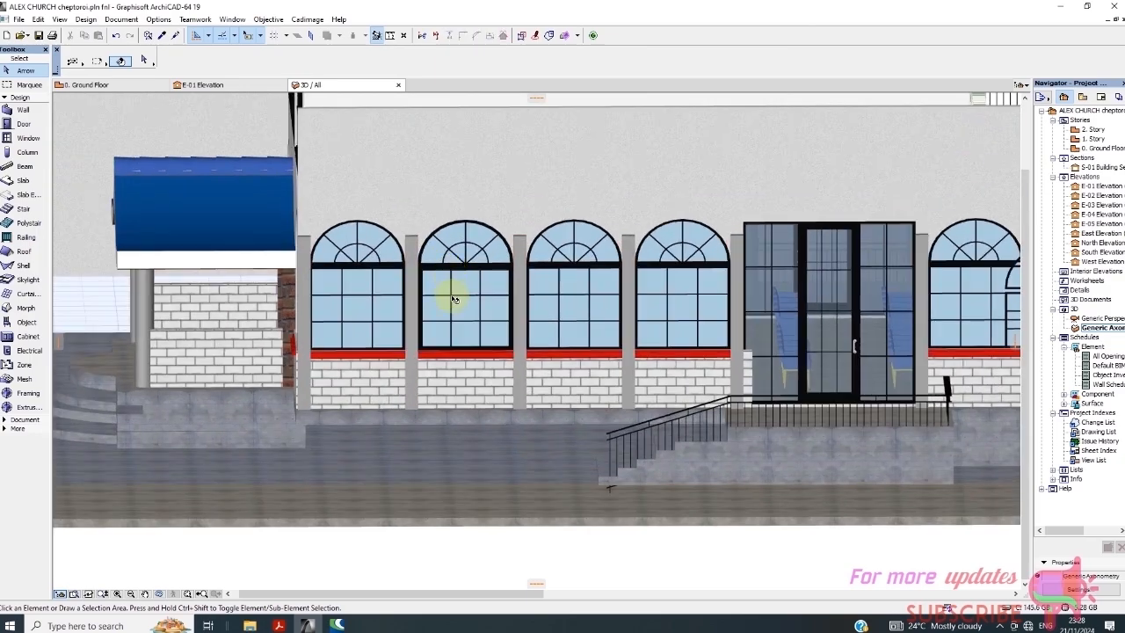
pyautogui.scroll(-8, 474, 281)
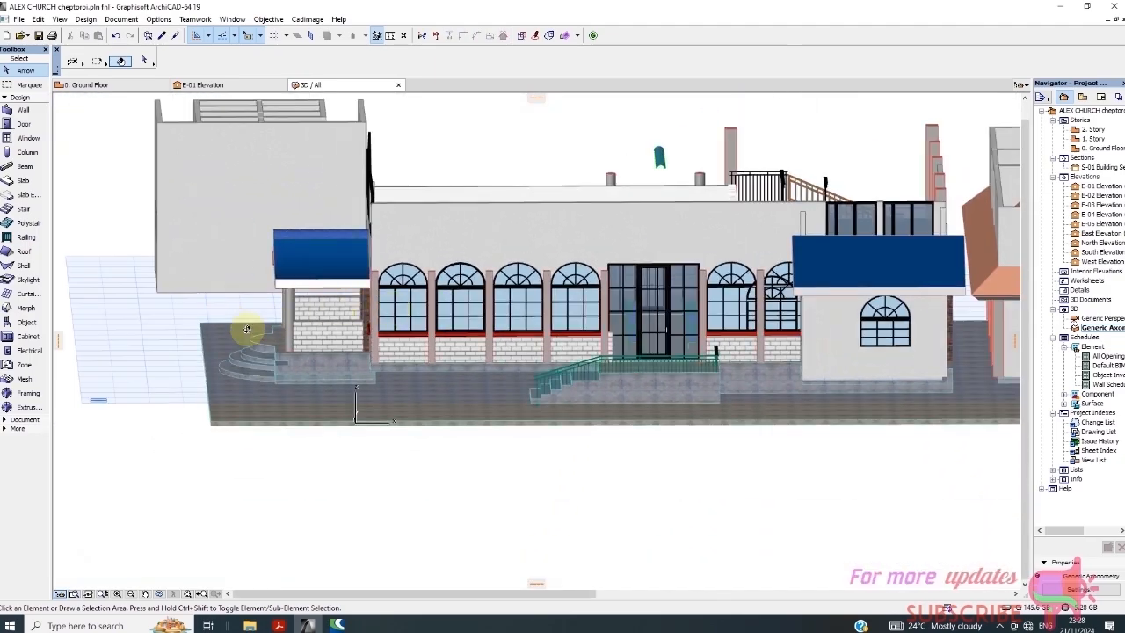
pyautogui.keyDown('shift'); pyautogui.moveTo(247, 328); pyautogui.dragTo(387, 227, button='middle'); pyautogui.keyUp('shift')
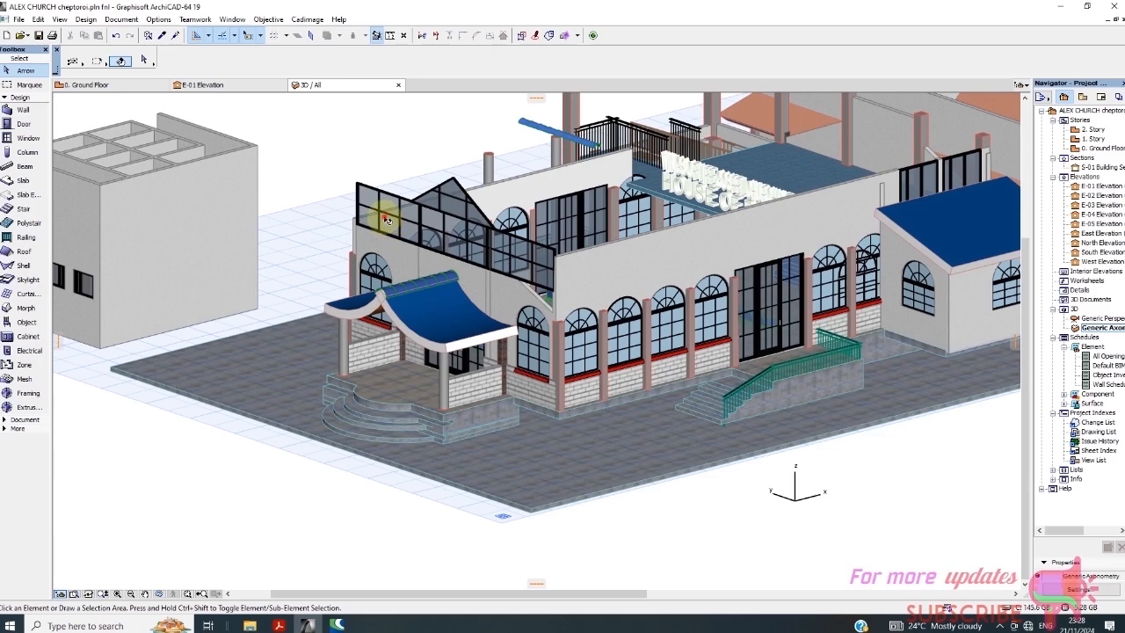
# Select the leftmost glass window on the upper terrace
pyautogui.click(387, 220)
pyautogui.scroll(4, 392, 224)
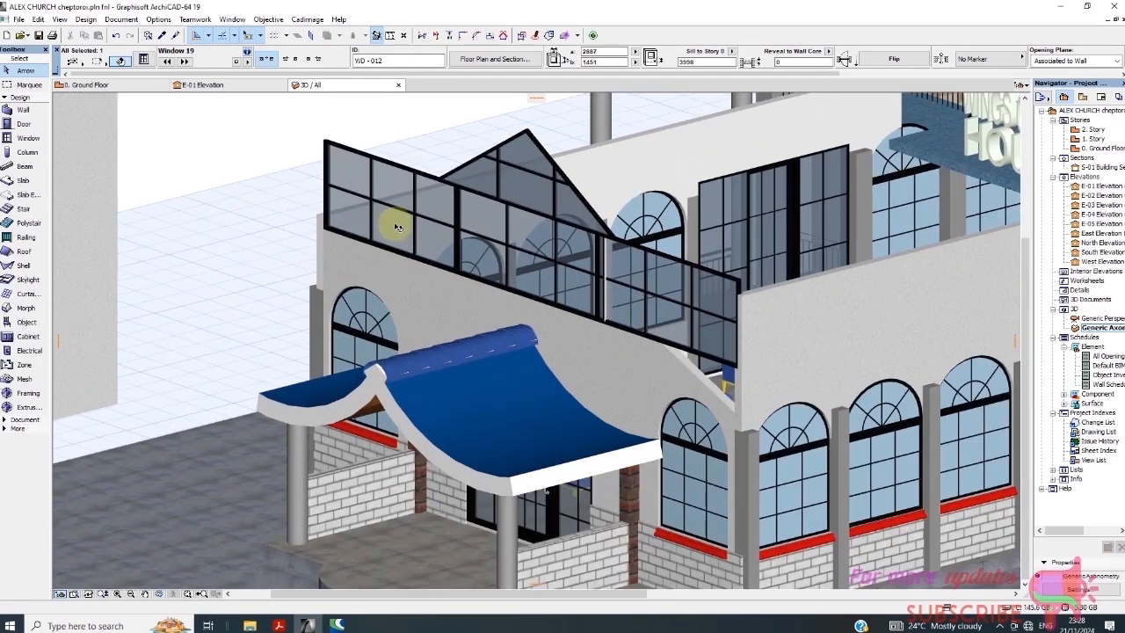
pyautogui.scroll(2, 397, 227)
pyautogui.scroll(-5, 301, 258)
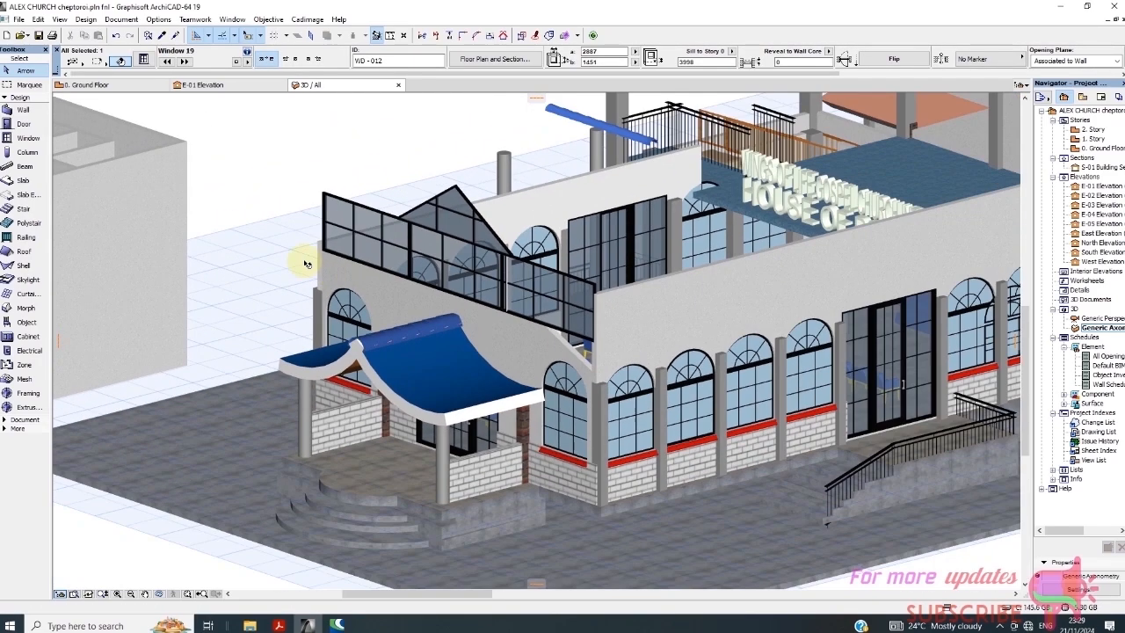
pyautogui.scroll(2, 319, 227)
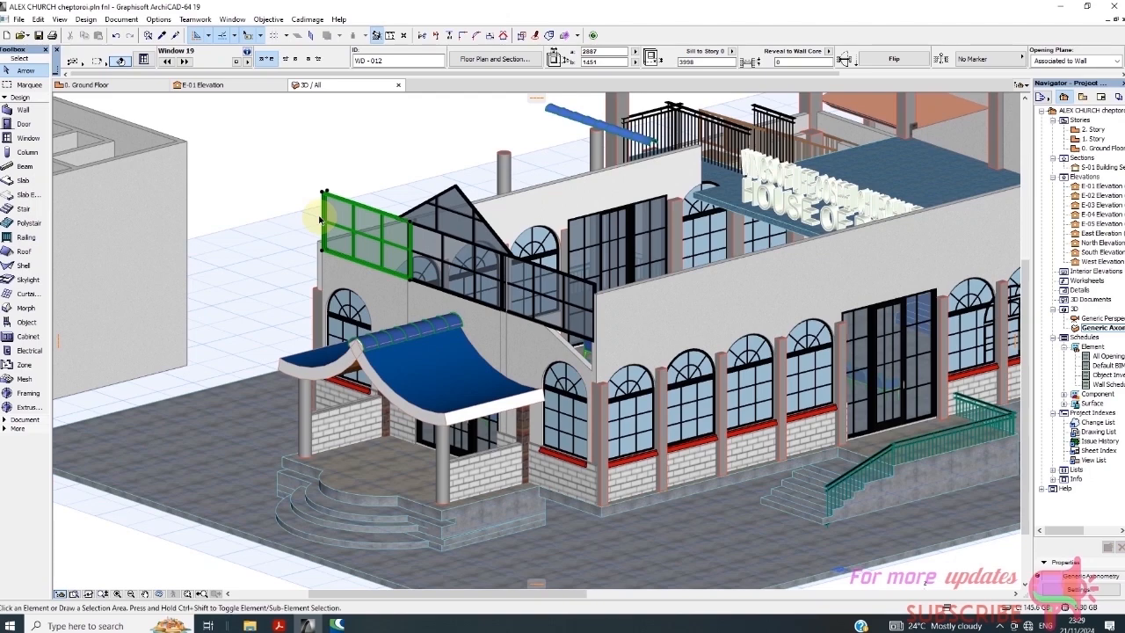
# Delete the terrace glass window and select the upper gable window, abandoning its move
pyautogui.press('Delete')
pyautogui.scroll(4, 390, 270)
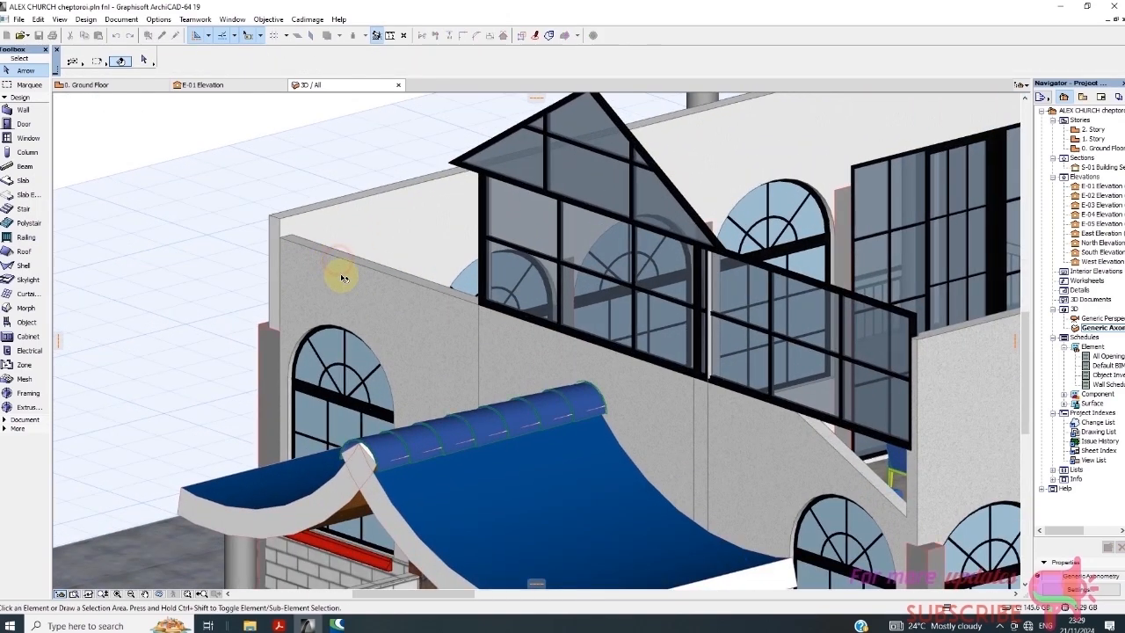
pyautogui.click(398, 305)
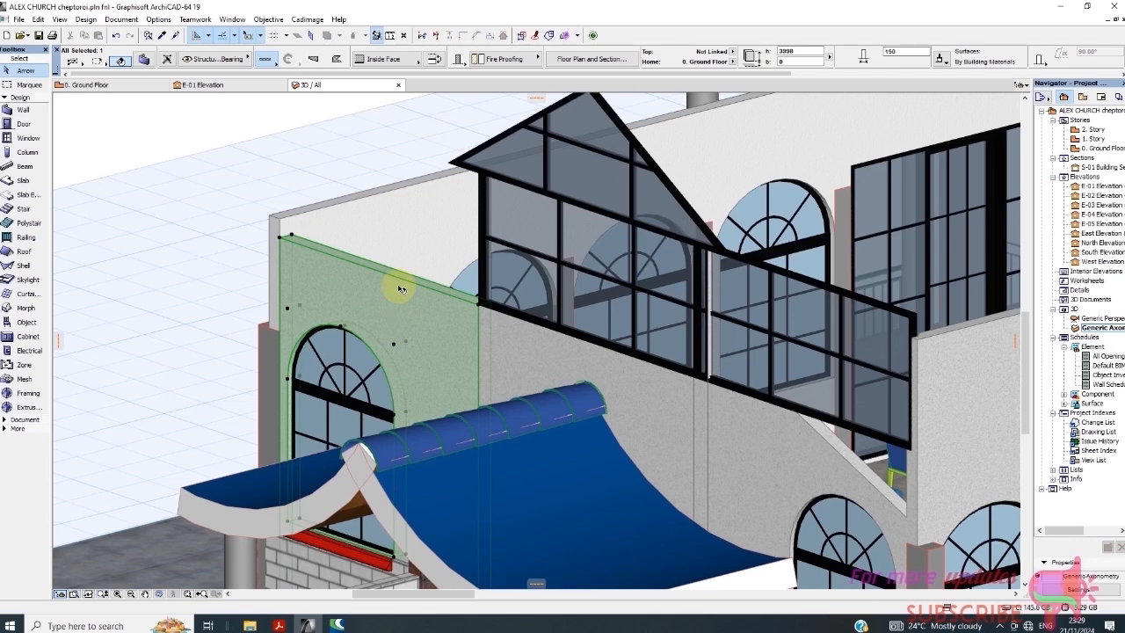
pyautogui.click(538, 247)
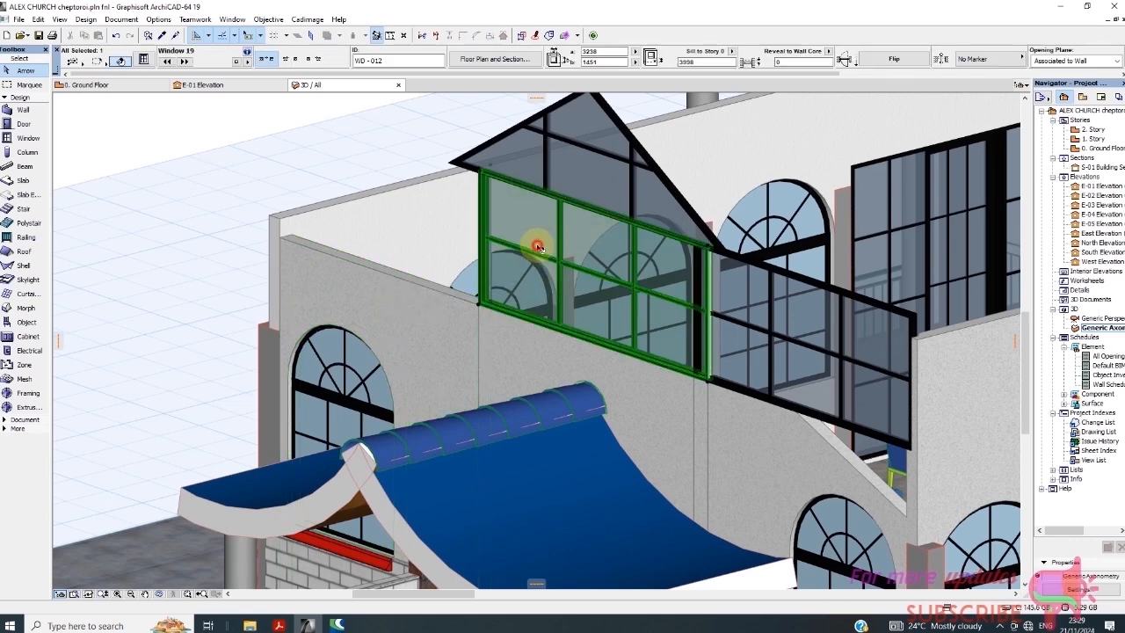
pyautogui.click(532, 282)
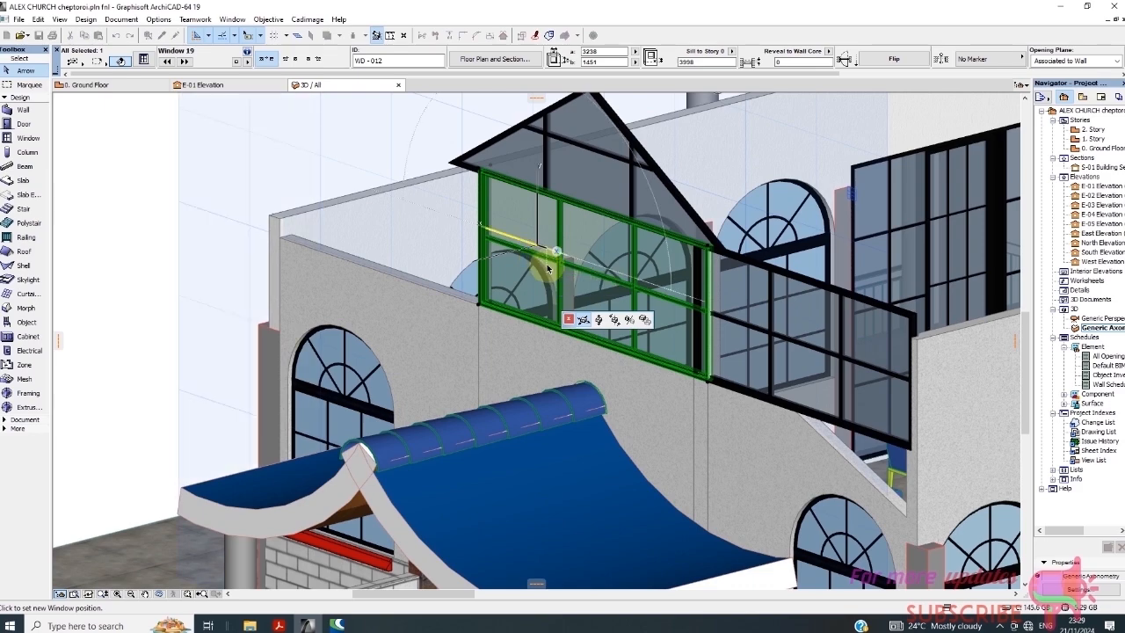
pyautogui.press('Escape')
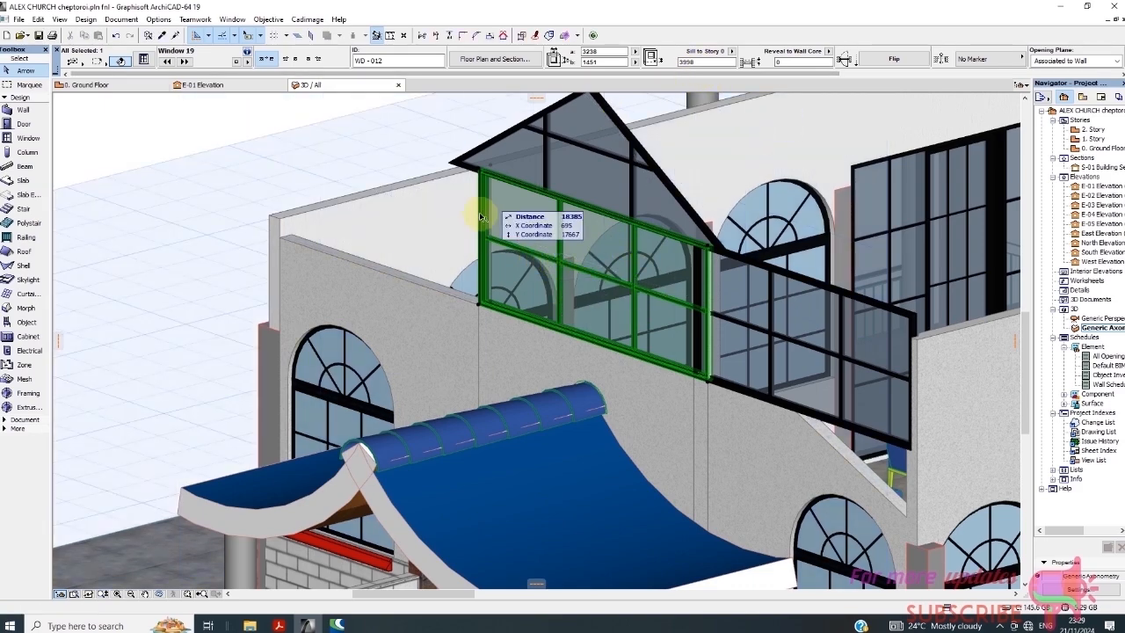
# Drop the window onto the right-hand wall segment beside the dormer, then return to the Ground Floor plan
pyautogui.scroll(-4, 466, 230)
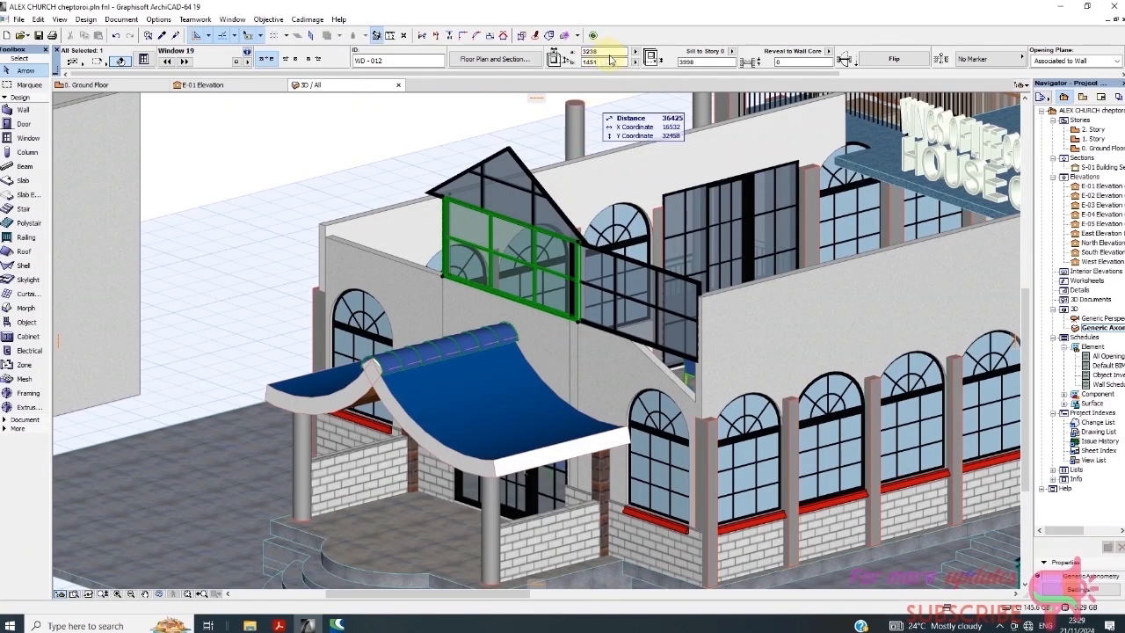
pyautogui.click(641, 290)
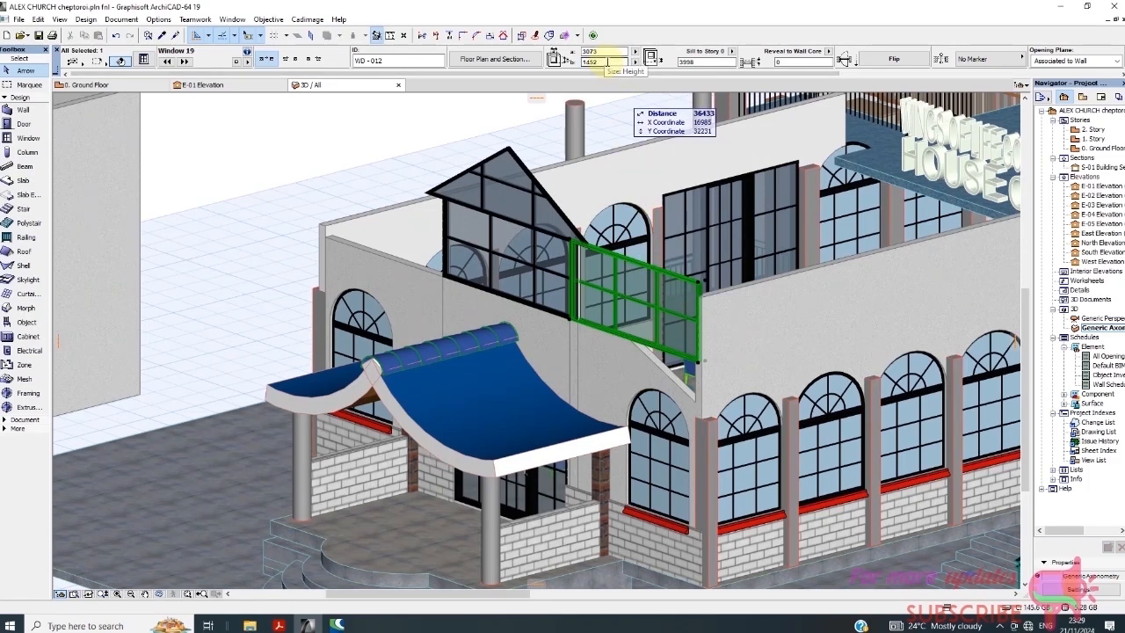
pyautogui.click(539, 248)
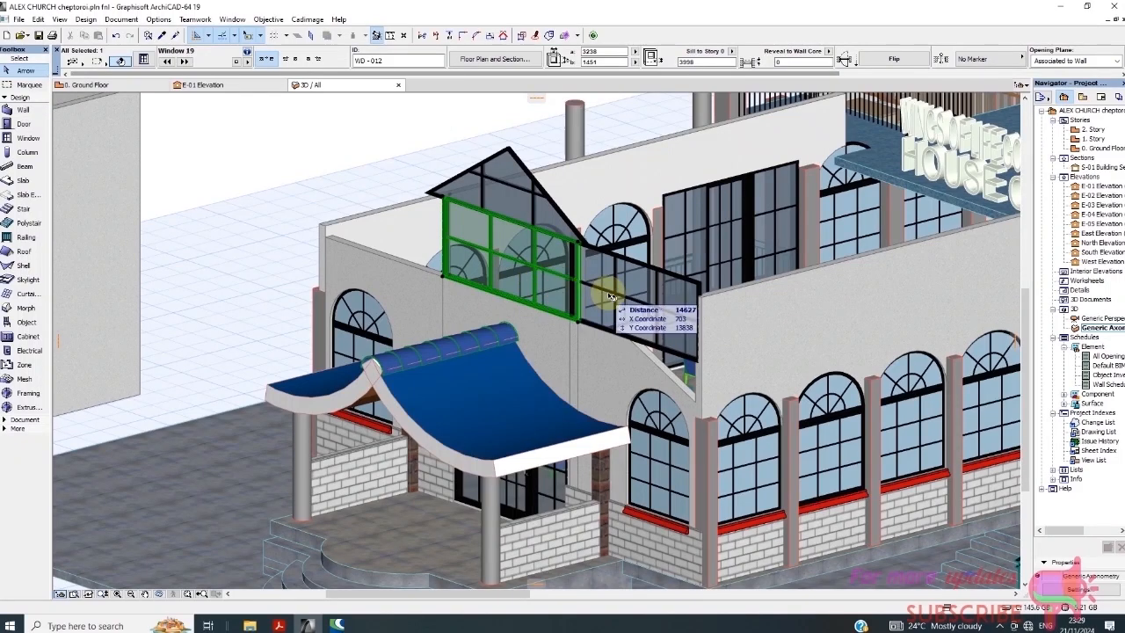
pyautogui.click(621, 318)
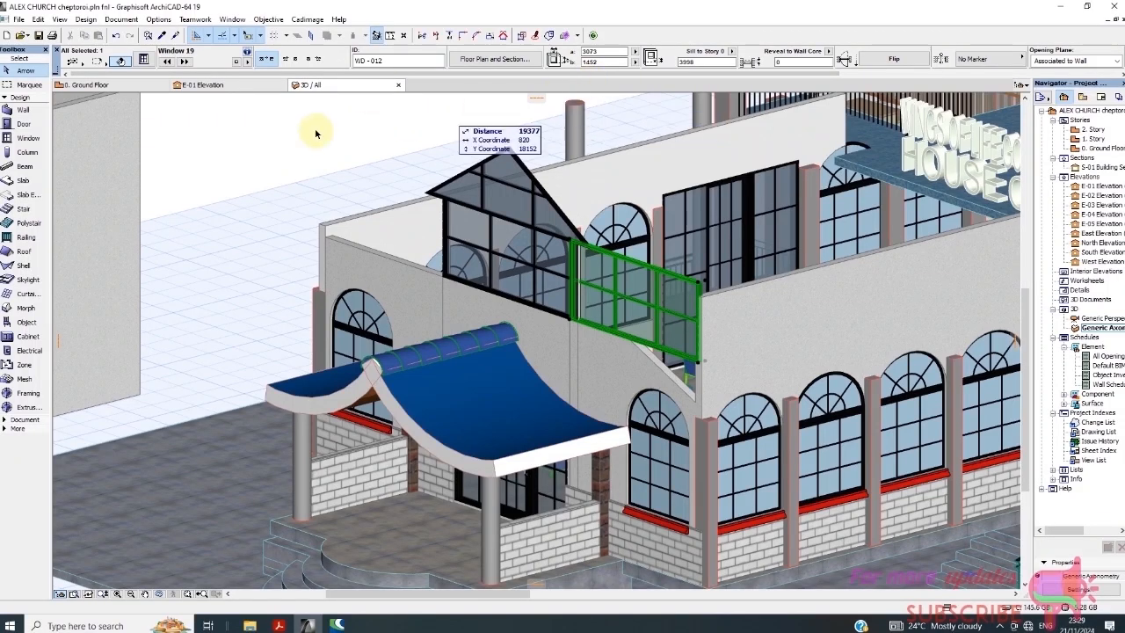
pyautogui.click(99, 84)
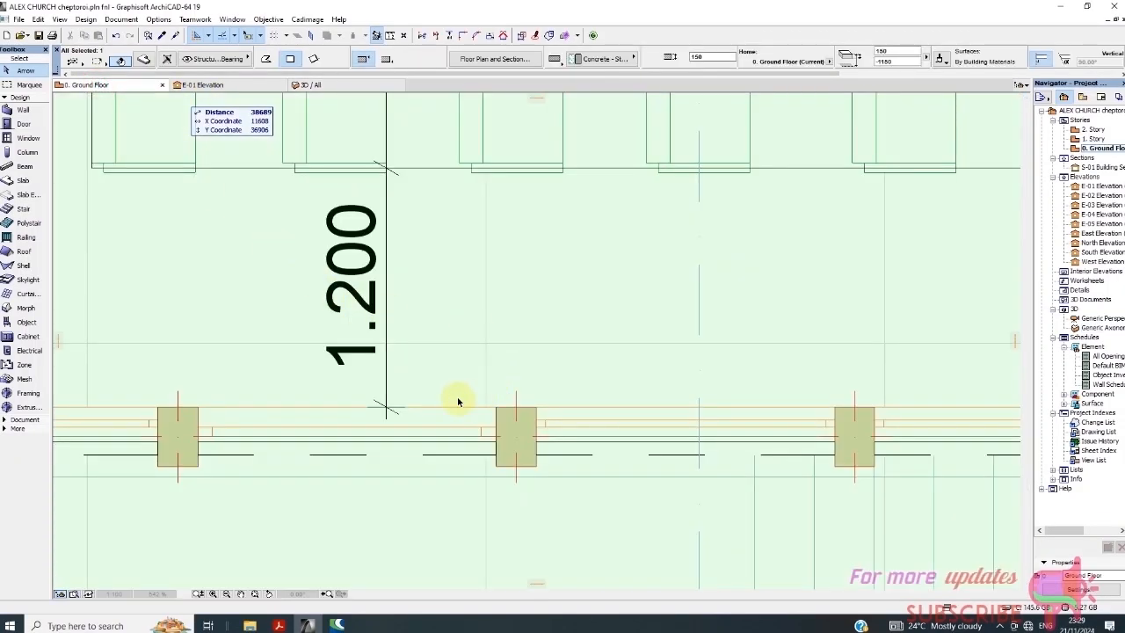
# Zoom around the Ground Floor plan and select the wall beside the entry
pyautogui.scroll(-10, 457, 401)
pyautogui.scroll(3, 427, 451)
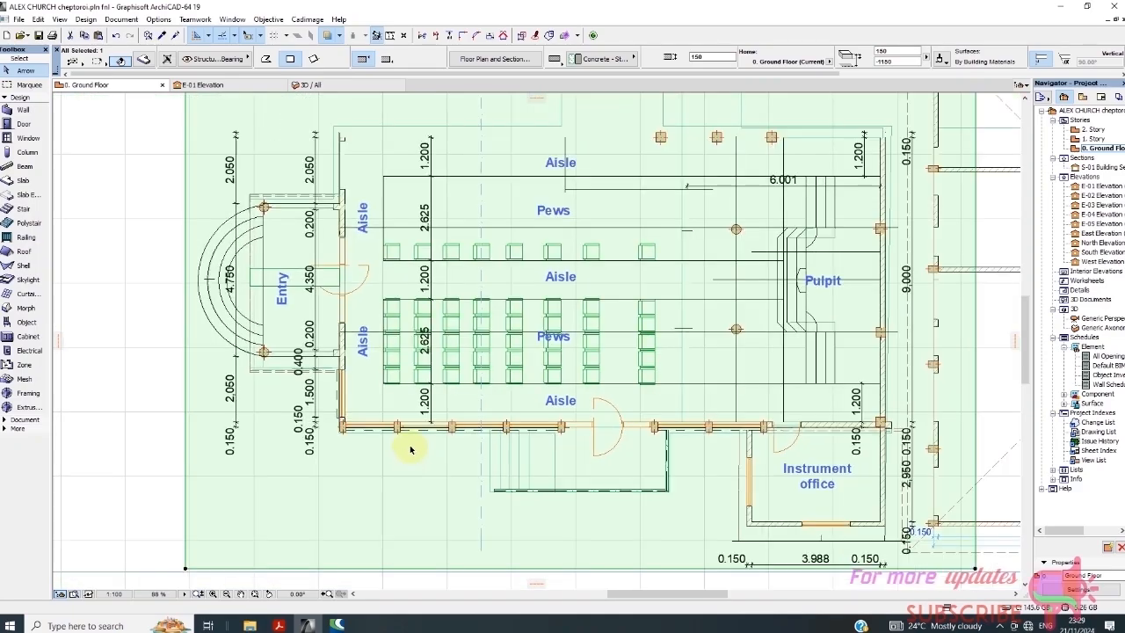
pyautogui.scroll(5, 362, 202)
pyautogui.scroll(-2, 369, 264)
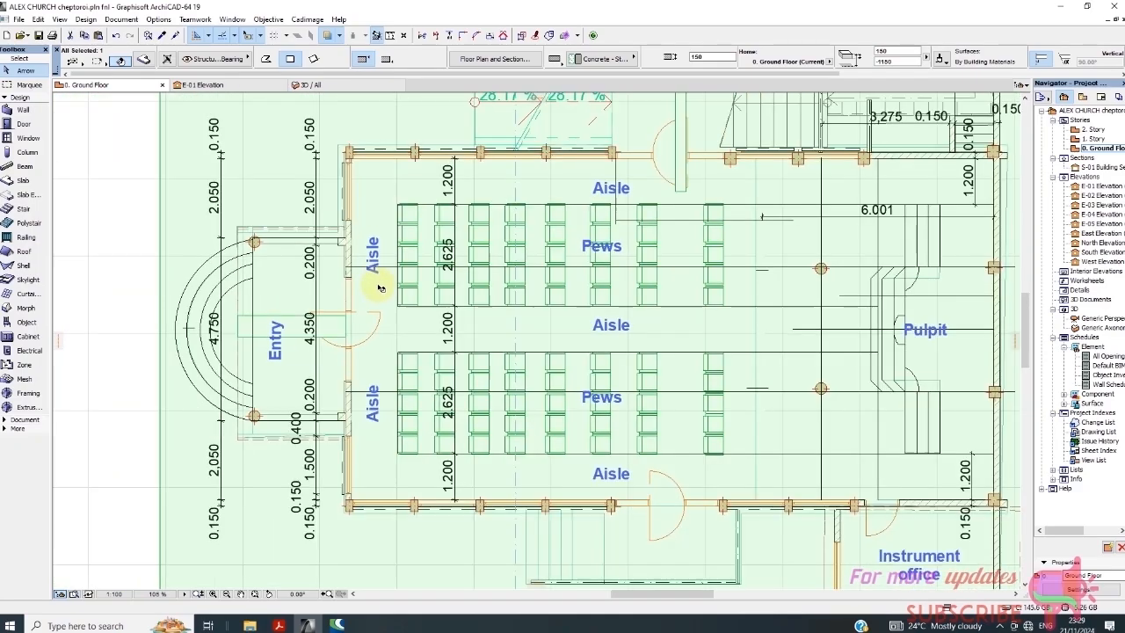
pyautogui.scroll(-2, 380, 287)
pyautogui.scroll(7, 343, 220)
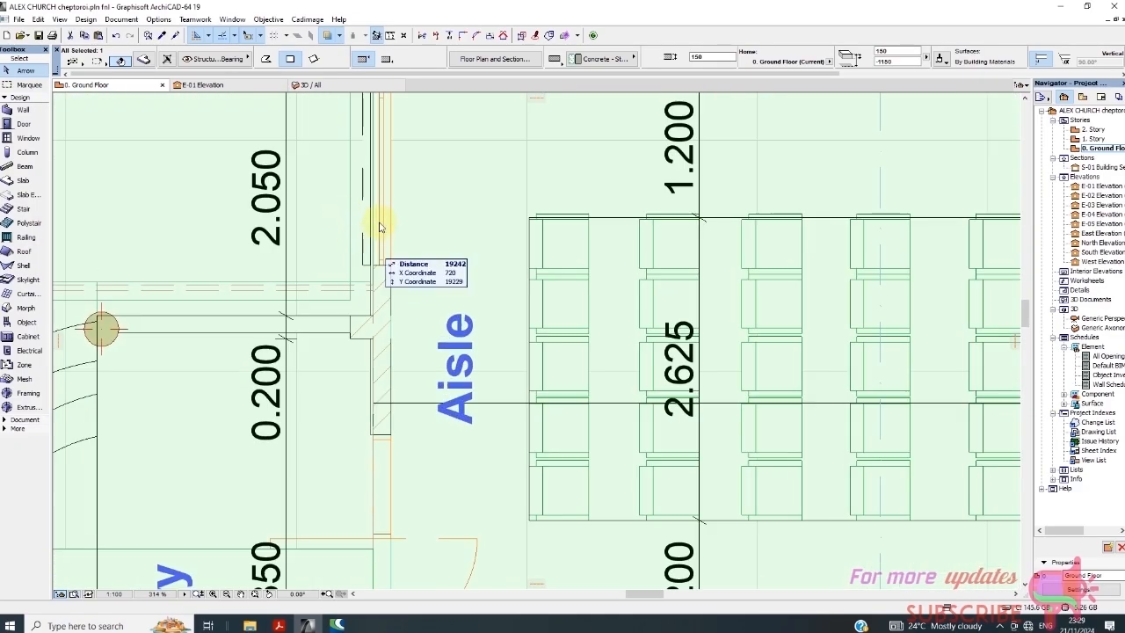
pyautogui.scroll(-8, 409, 307)
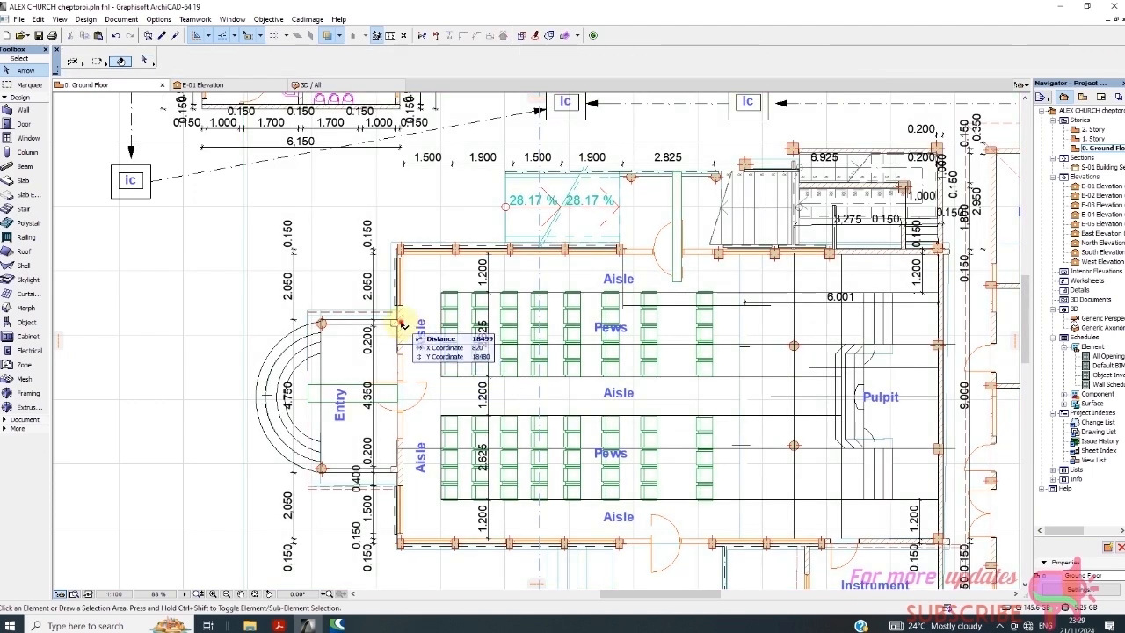
pyautogui.click(401, 327)
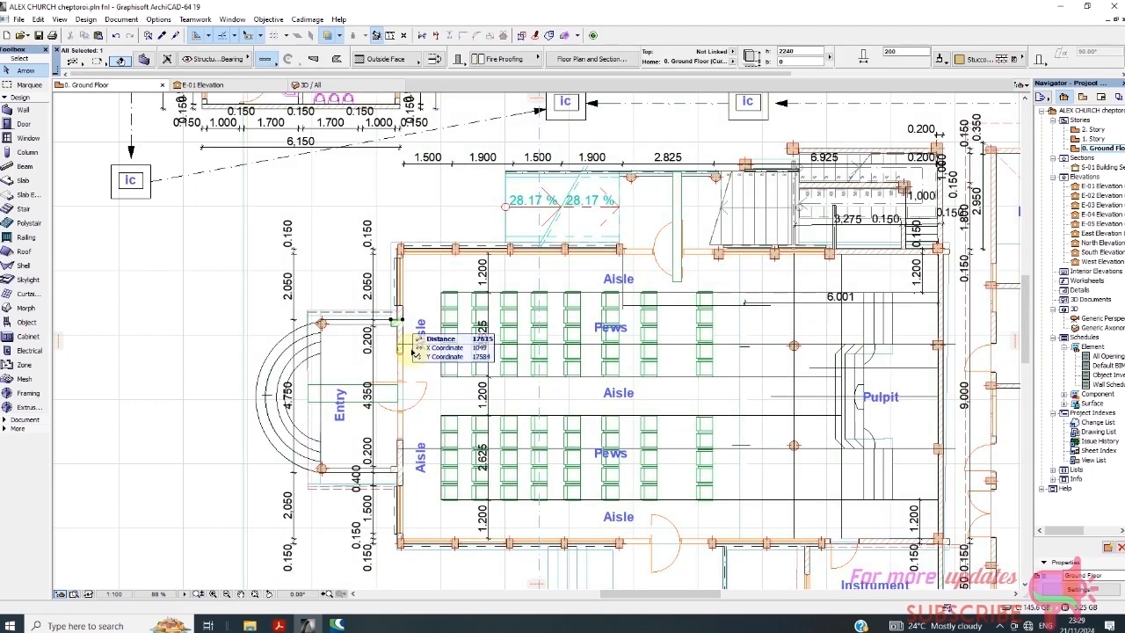
# Switch to the 1. Story plan, select the left wall segments, then clear the selection
pyautogui.rightClick(113, 88)
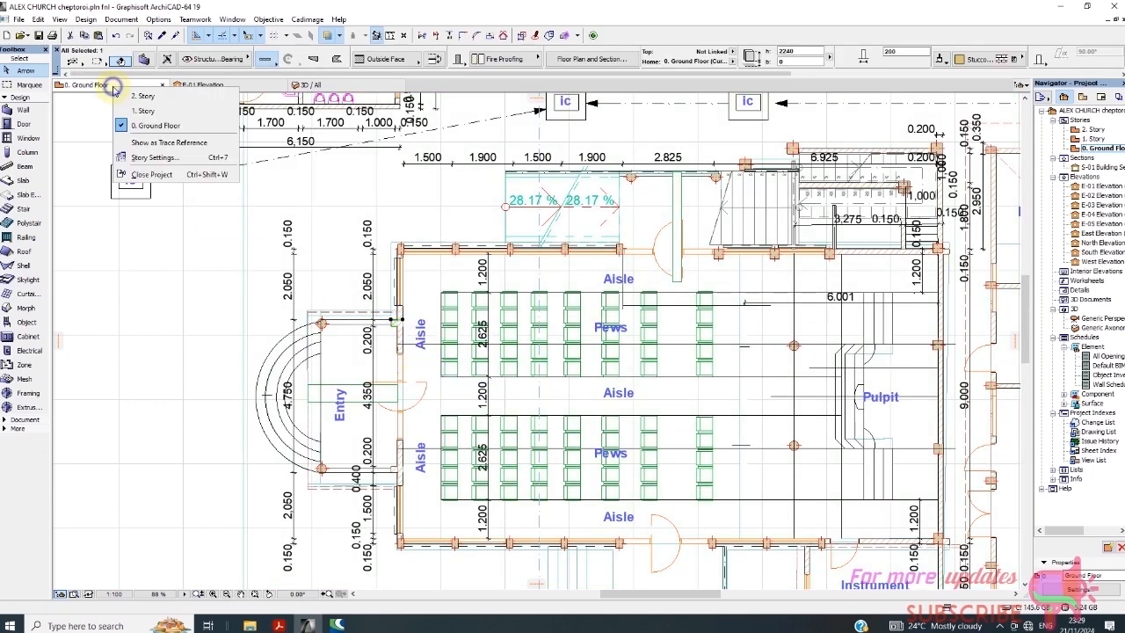
pyautogui.click(143, 111)
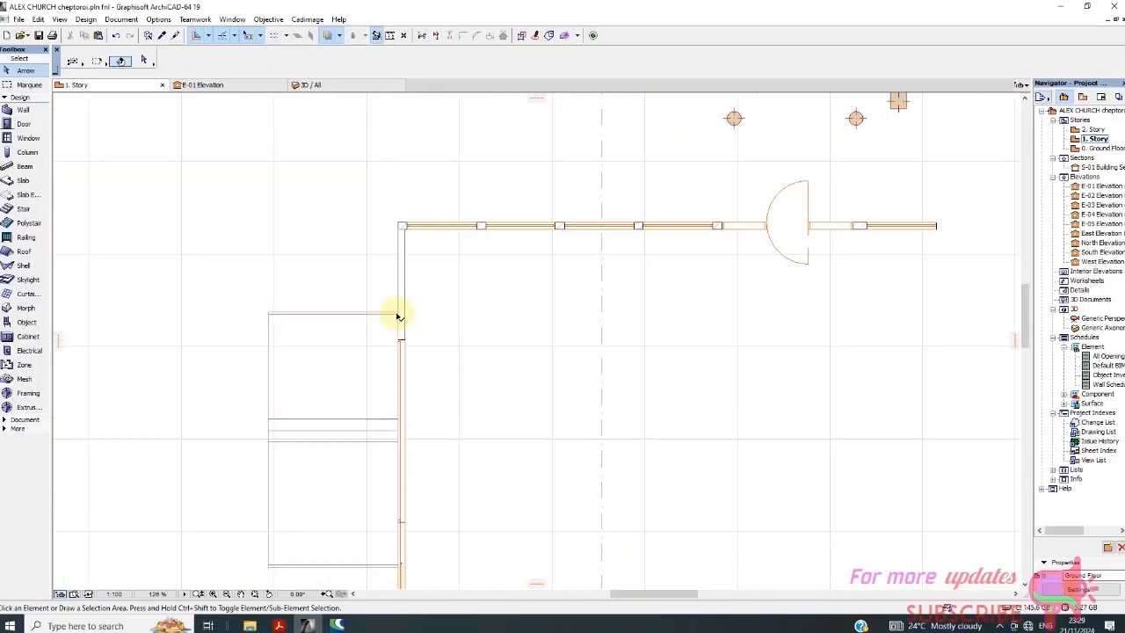
pyautogui.click(408, 314)
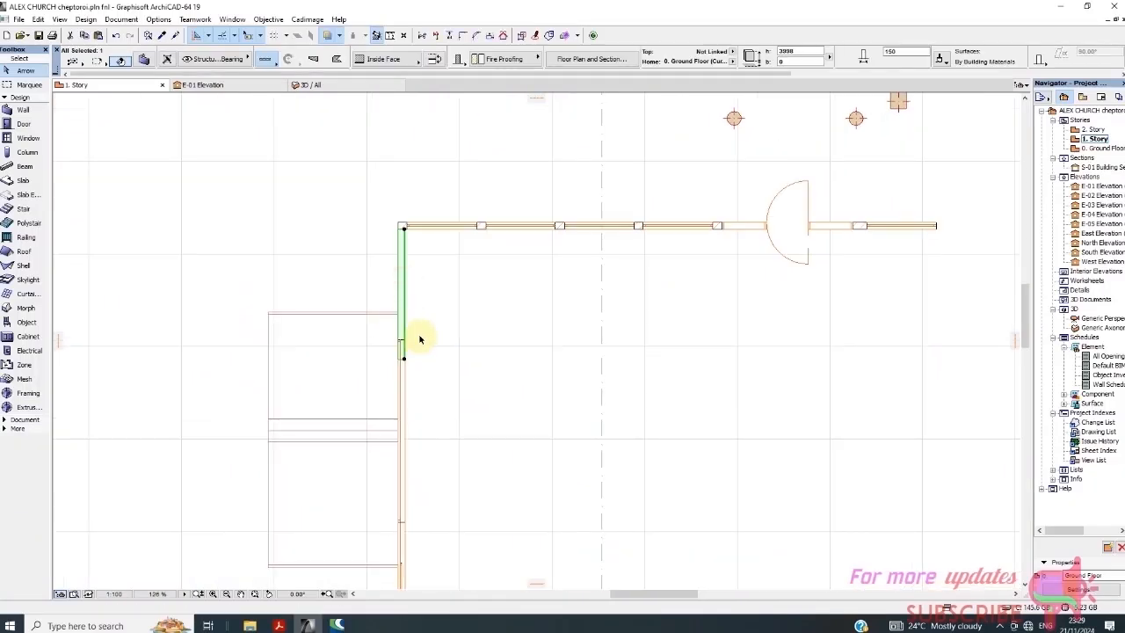
pyautogui.scroll(-2, 394, 317)
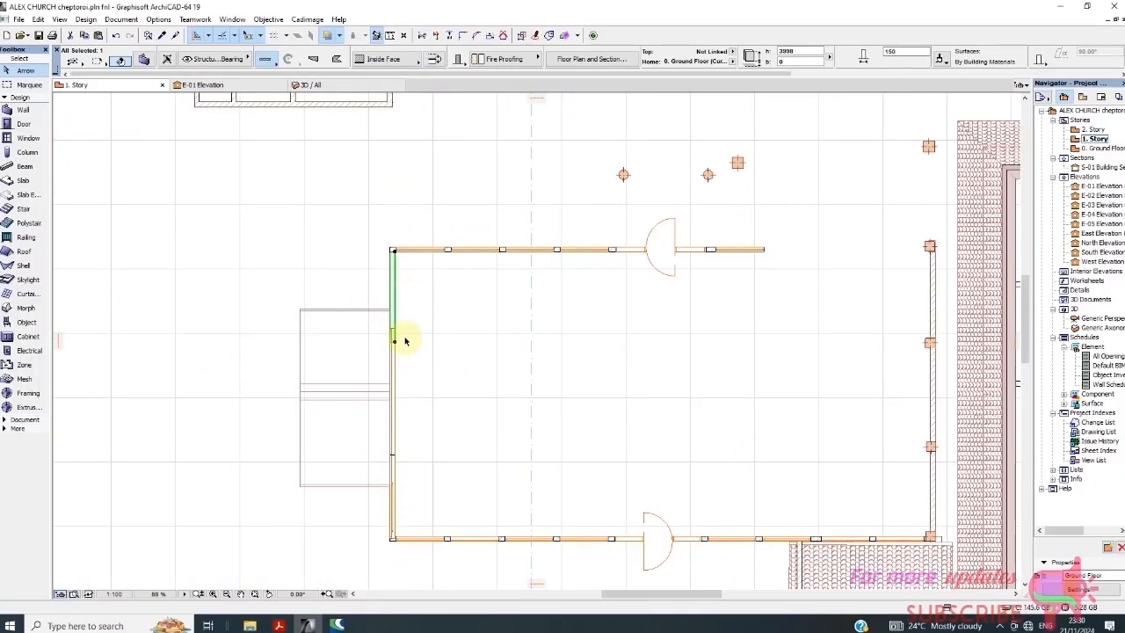
pyautogui.click(407, 473)
pyautogui.click(394, 472)
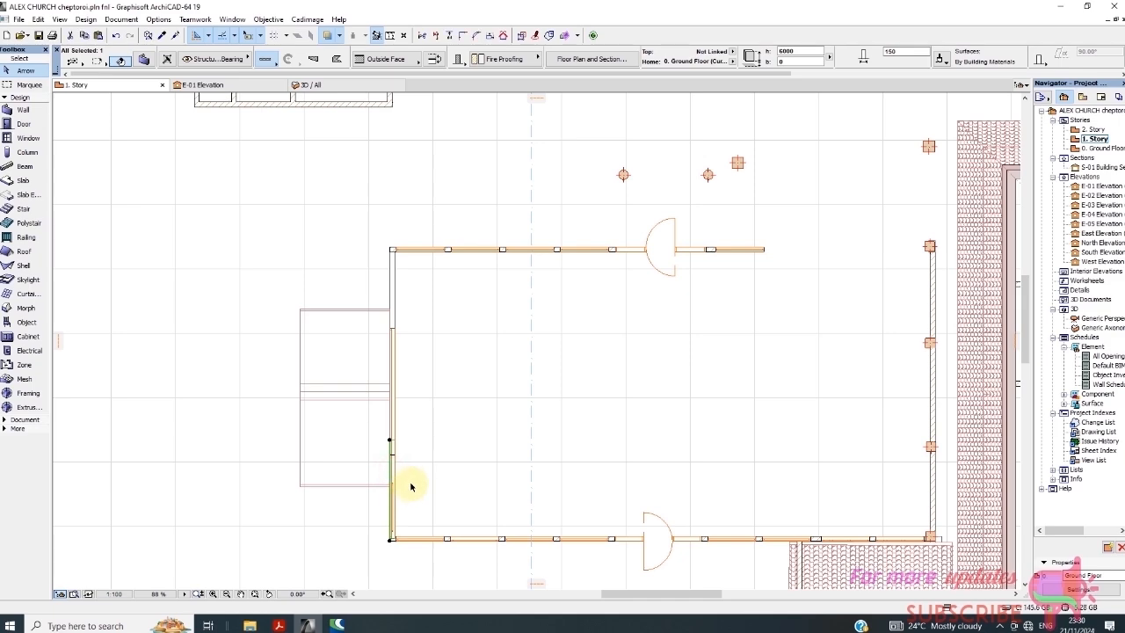
pyautogui.press('Delete')
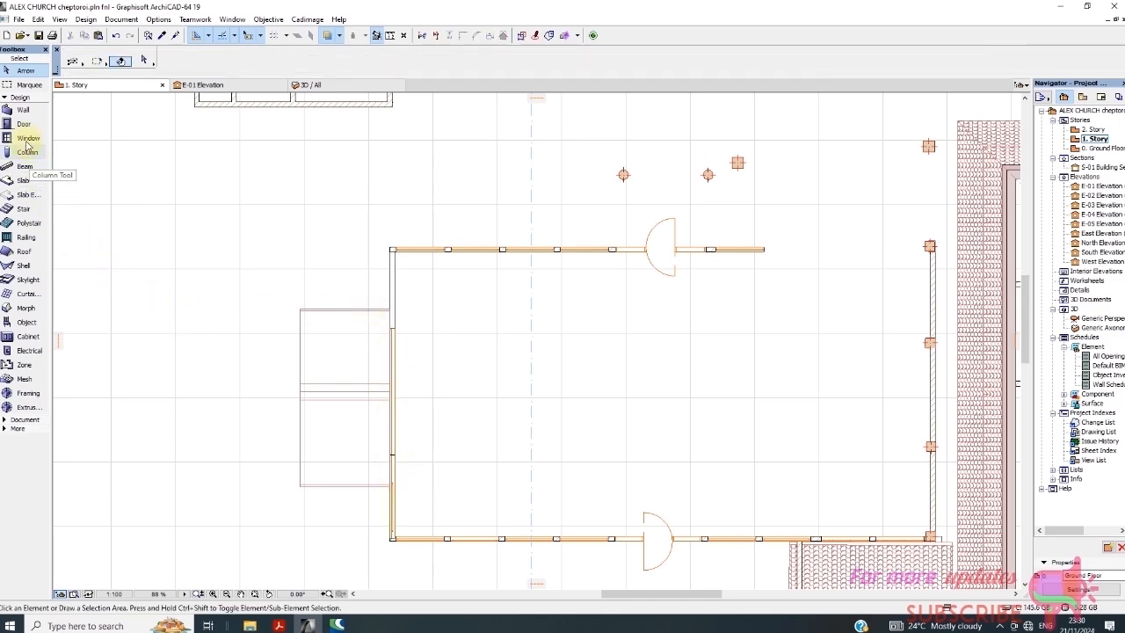
pyautogui.click(26, 139)
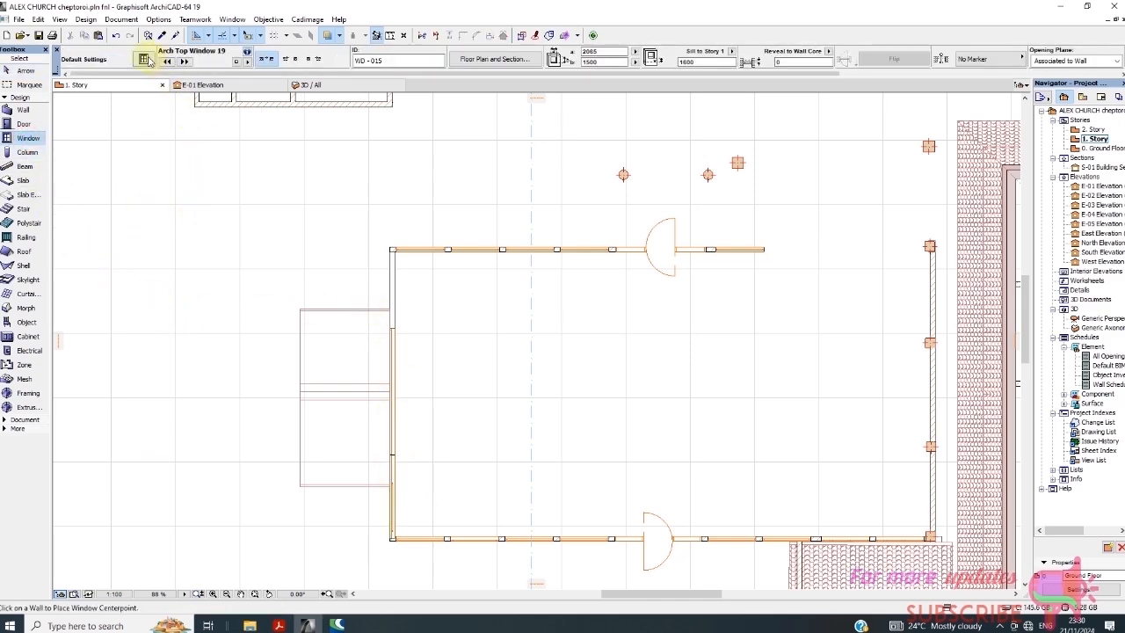
# Make Basic Windows 19 > Window 19 the default window with a width of 3073
pyautogui.click(144, 59)
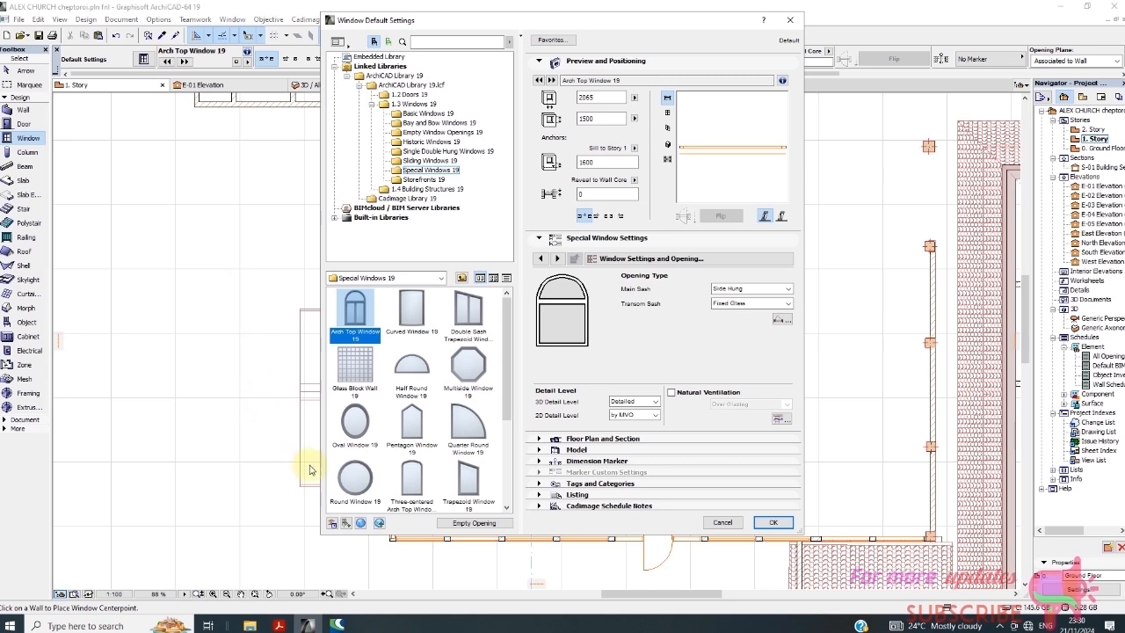
pyautogui.click(428, 113)
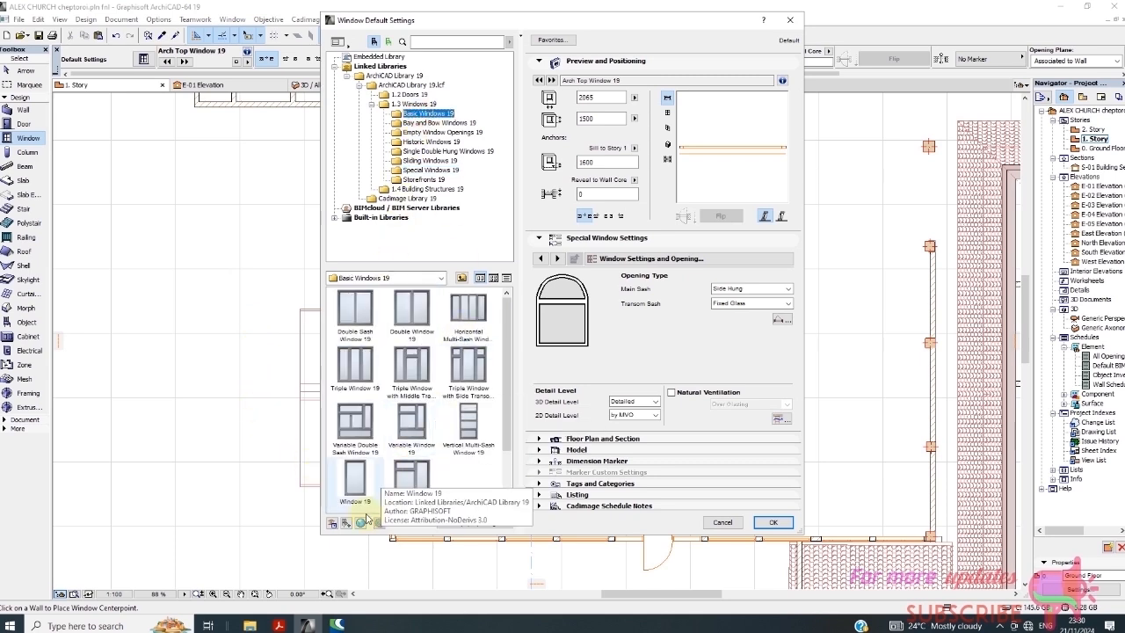
pyautogui.click(355, 482)
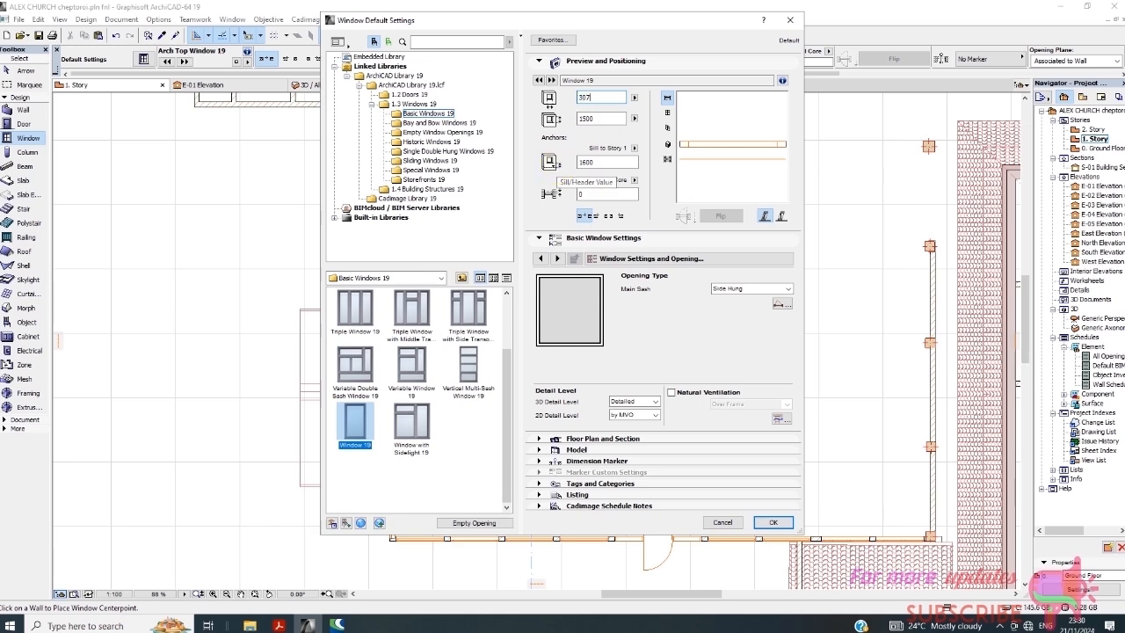
pyautogui.write('3073')
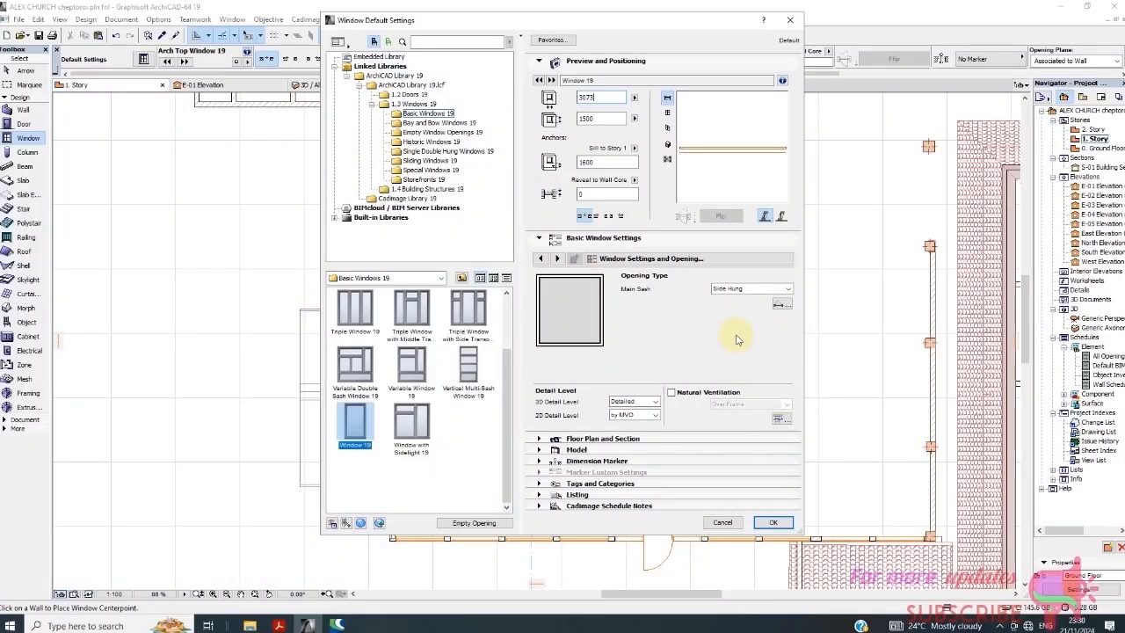
pyautogui.click(773, 522)
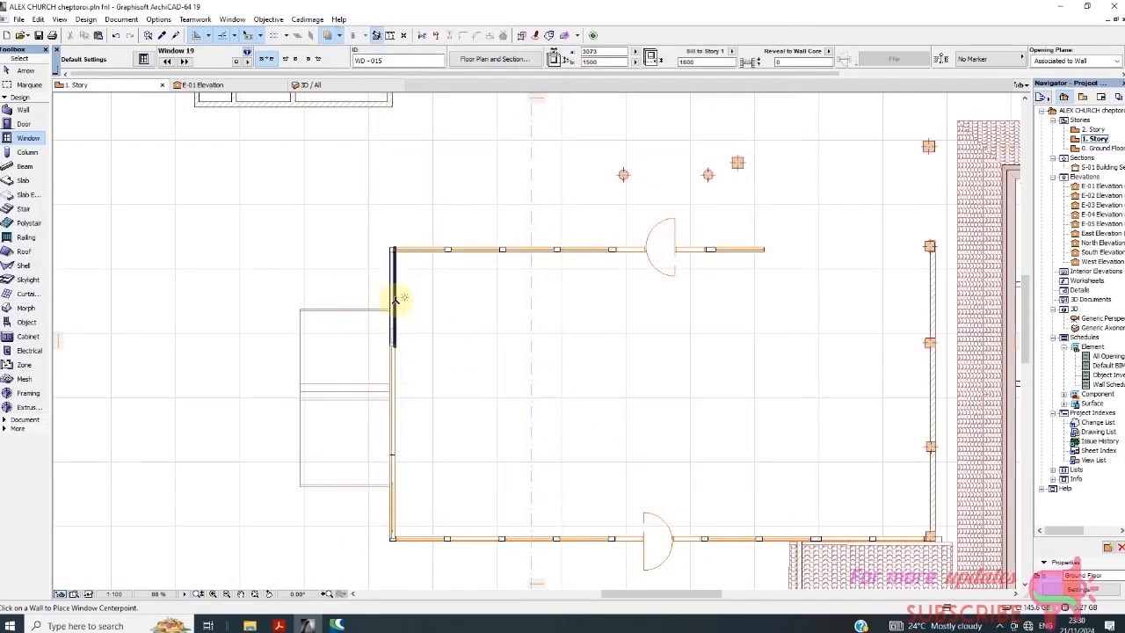
# Place two Window 19 openings on the left wall, setting centre point and opening side
pyautogui.click(396, 302)
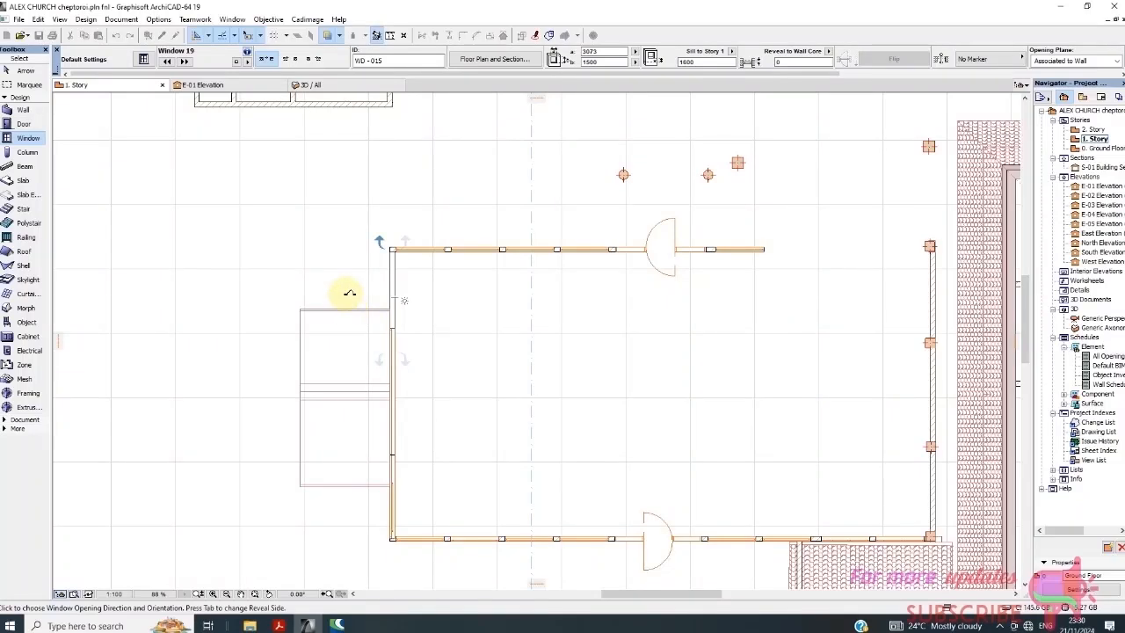
pyautogui.click(405, 307)
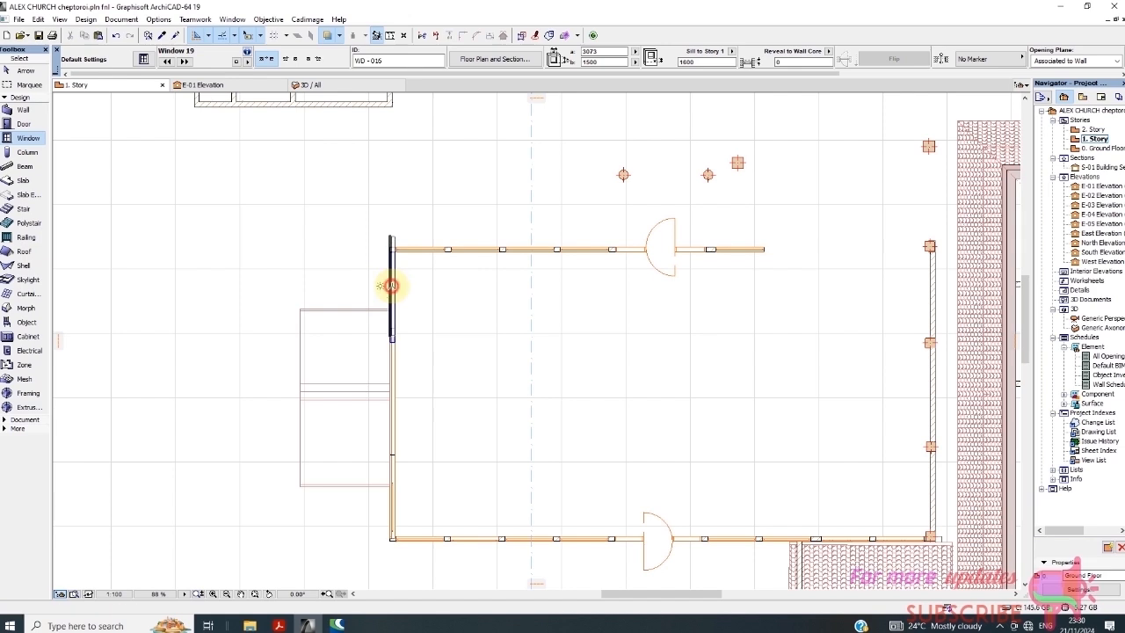
pyautogui.click(391, 286)
pyautogui.click(374, 286)
pyautogui.press('Escape')
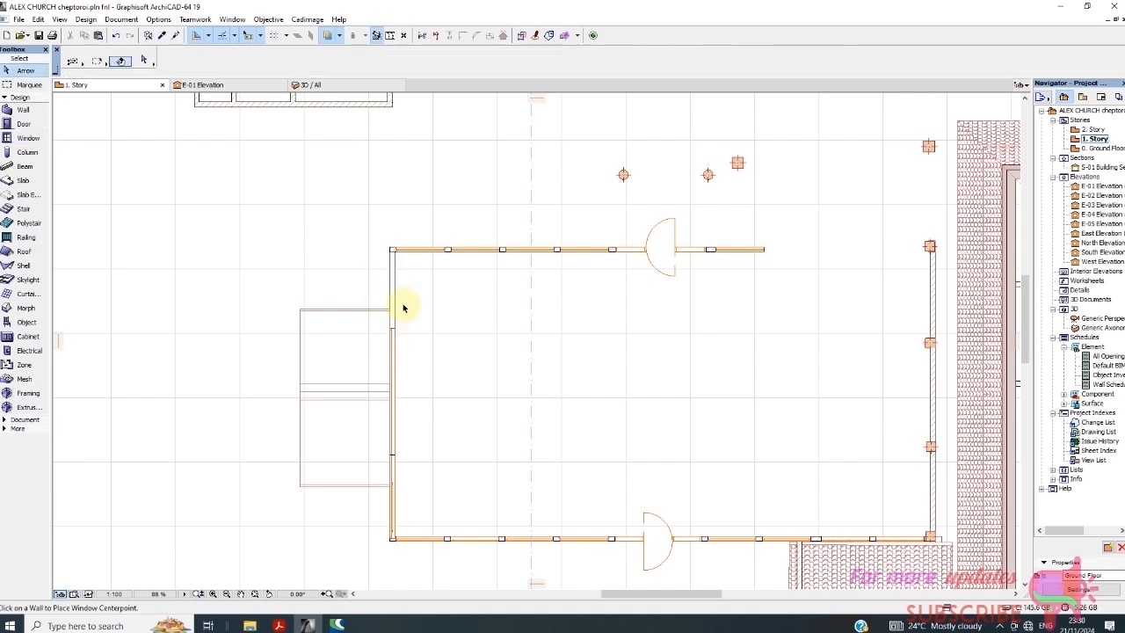
# Place another Window 19 on the upper part of the left wall
pyautogui.scroll(5, 395, 317)
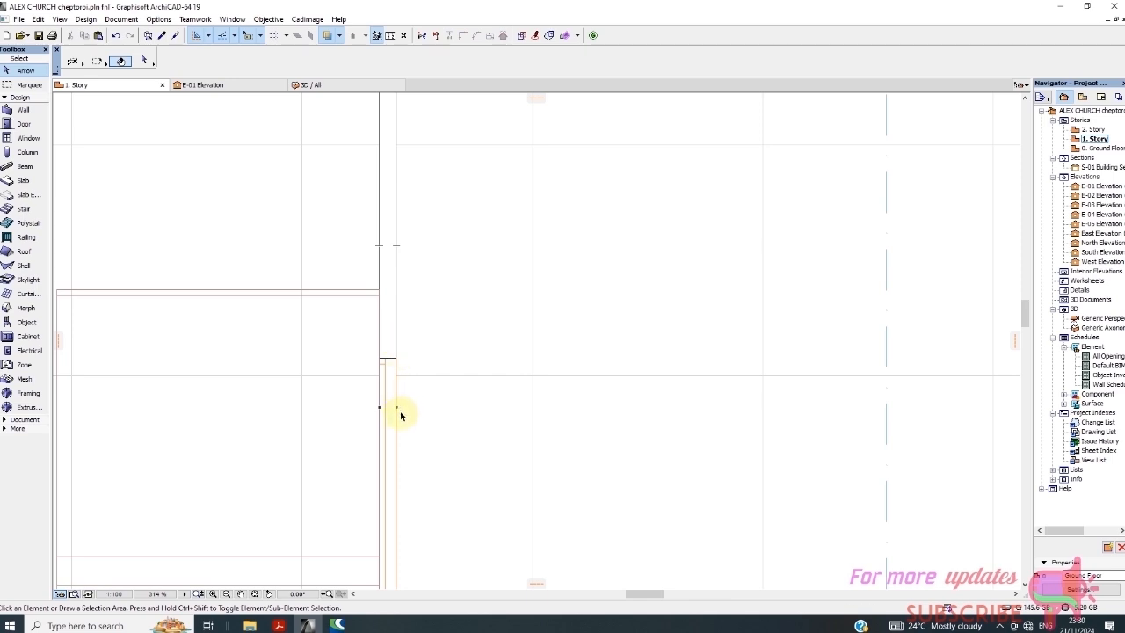
pyautogui.scroll(-3, 396, 303)
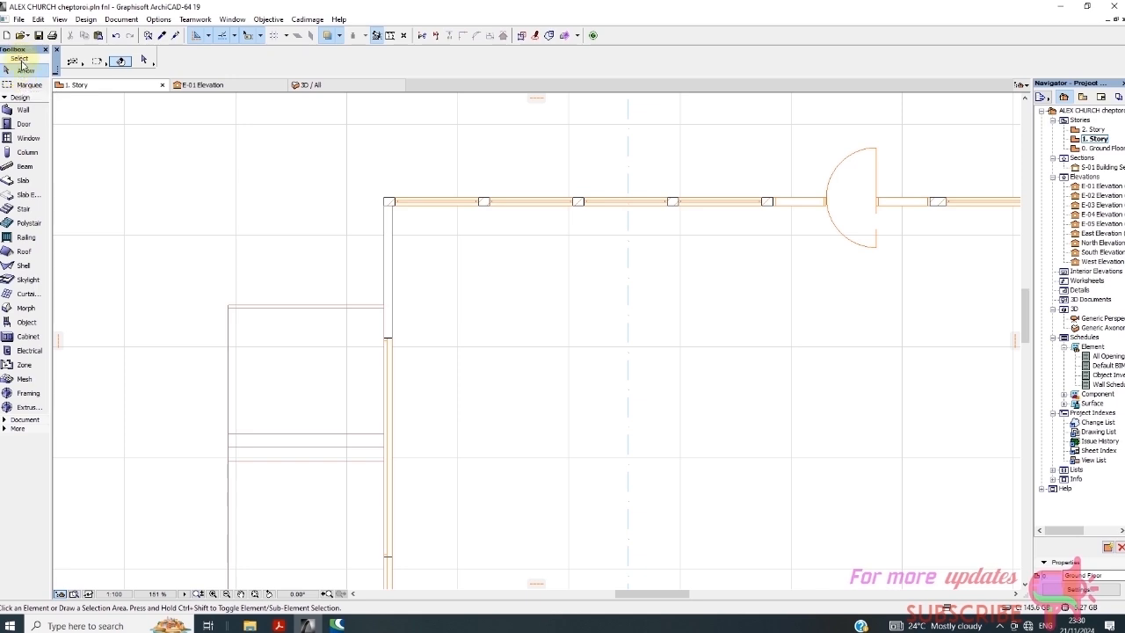
pyautogui.click(28, 138)
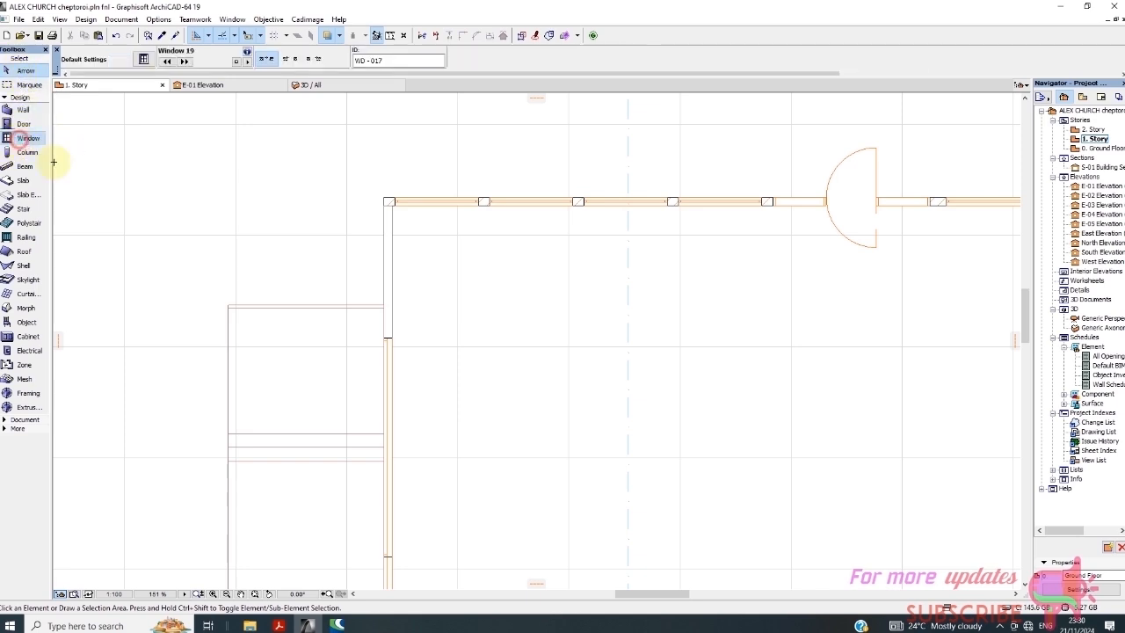
pyautogui.click(391, 277)
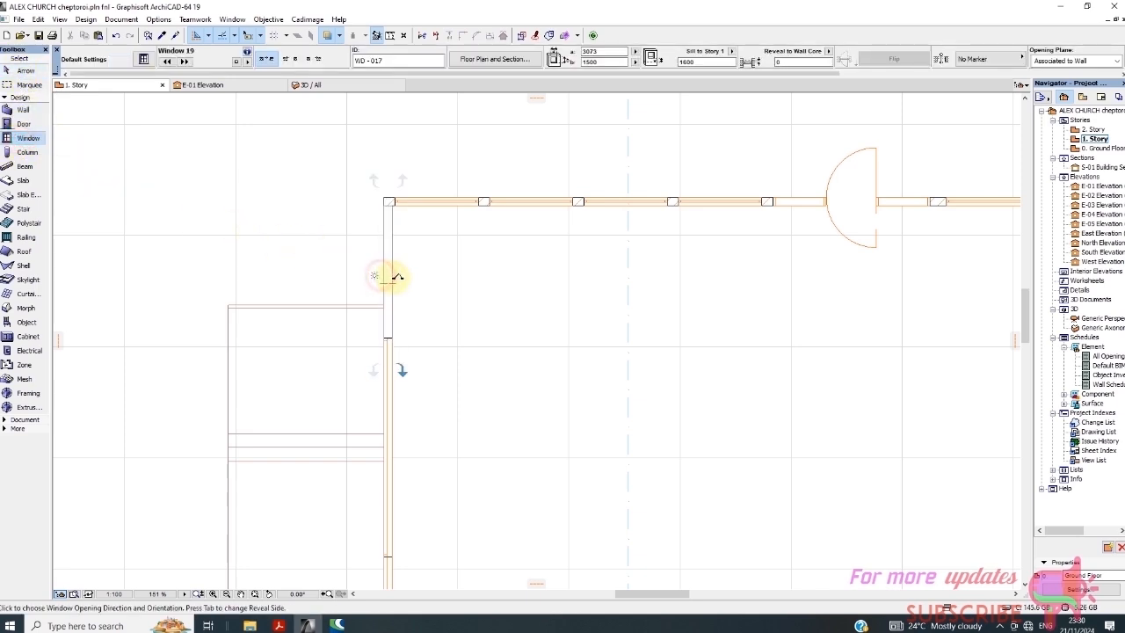
pyautogui.click(388, 275)
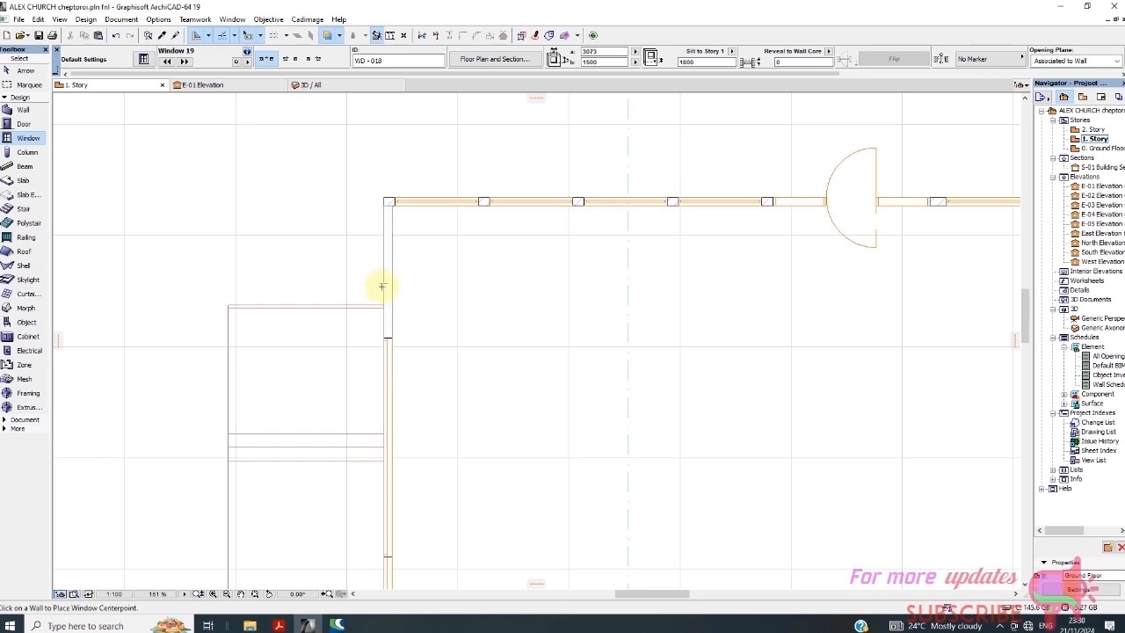
pyautogui.scroll(3, 378, 327)
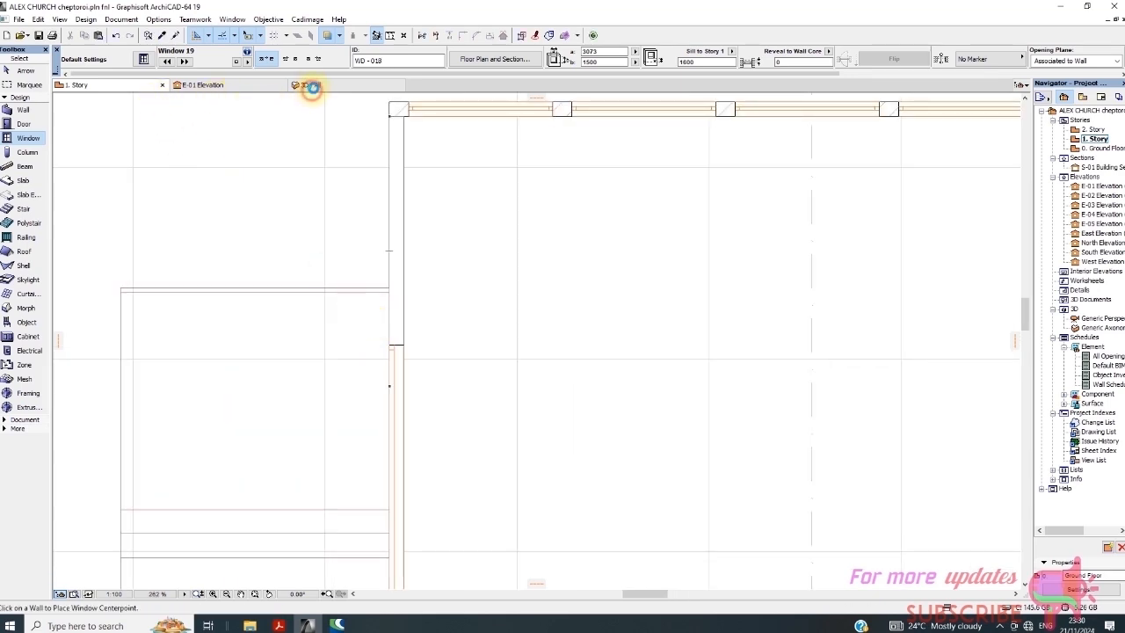
# In the 3D view, select the floating corner window and edit its sill height and height
pyautogui.click(312, 86)
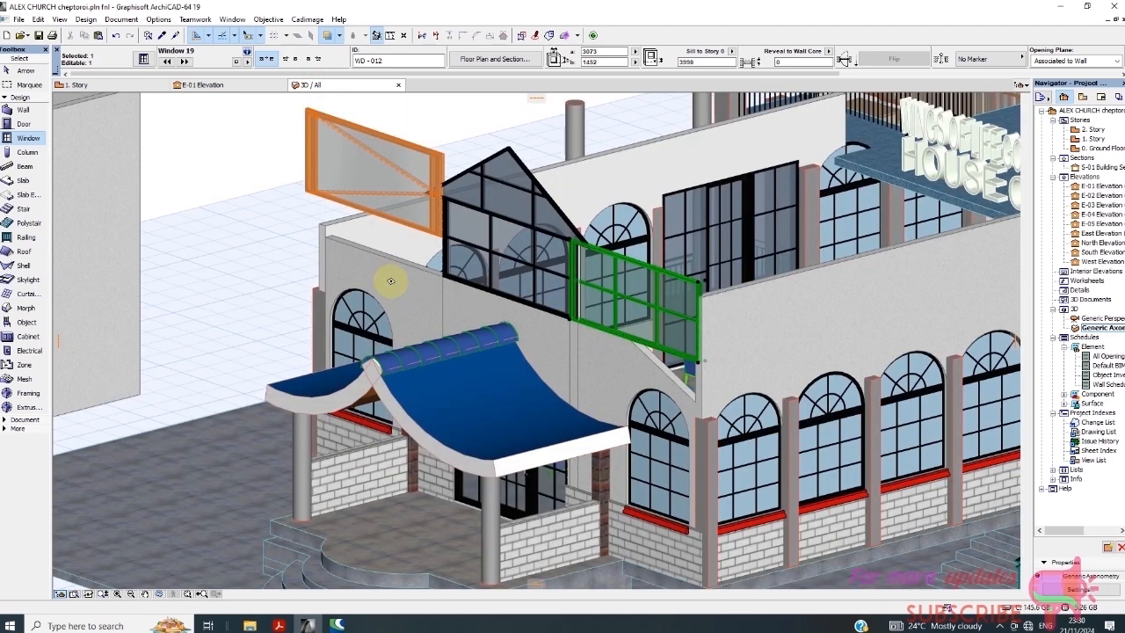
pyautogui.press('Escape')
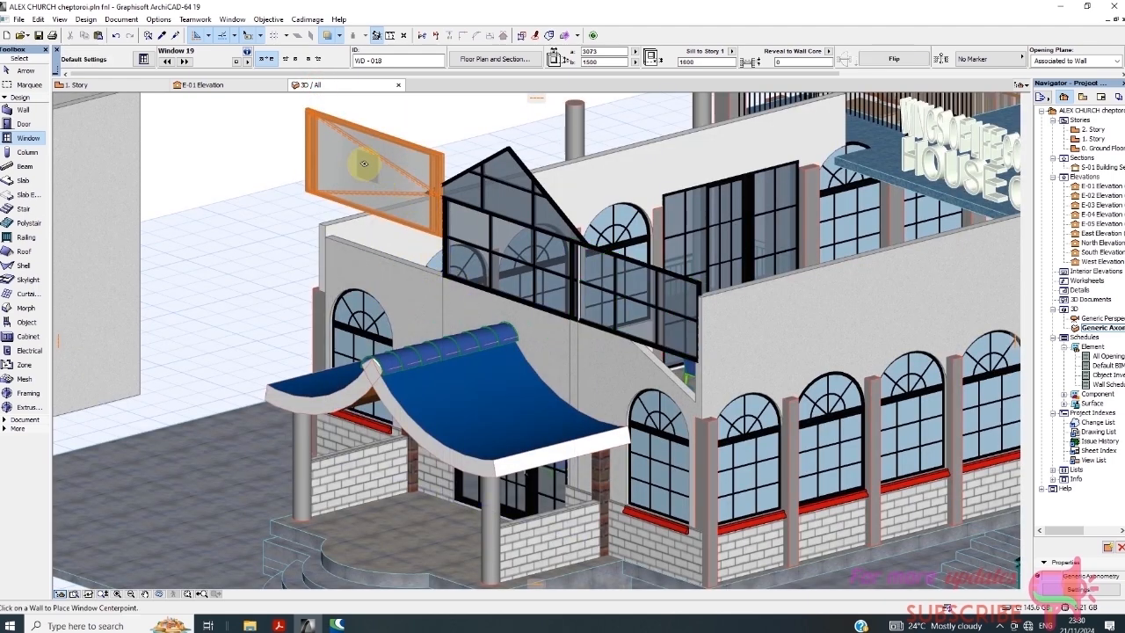
pyautogui.keyDown('shift'); pyautogui.click(320, 126); pyautogui.keyUp('shift')
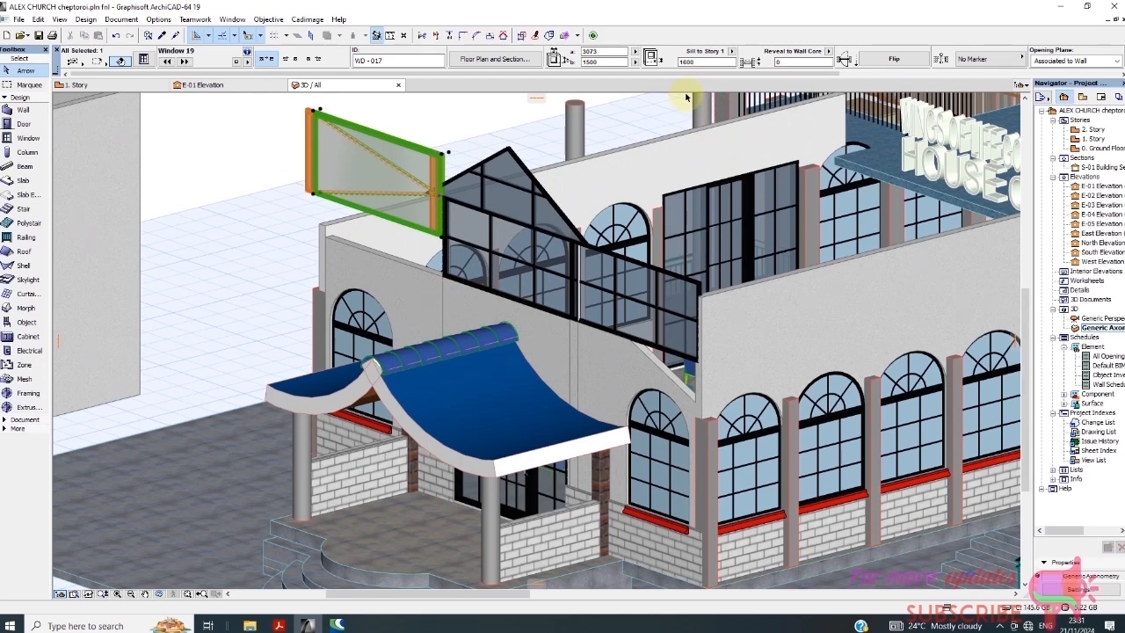
pyautogui.click(690, 63)
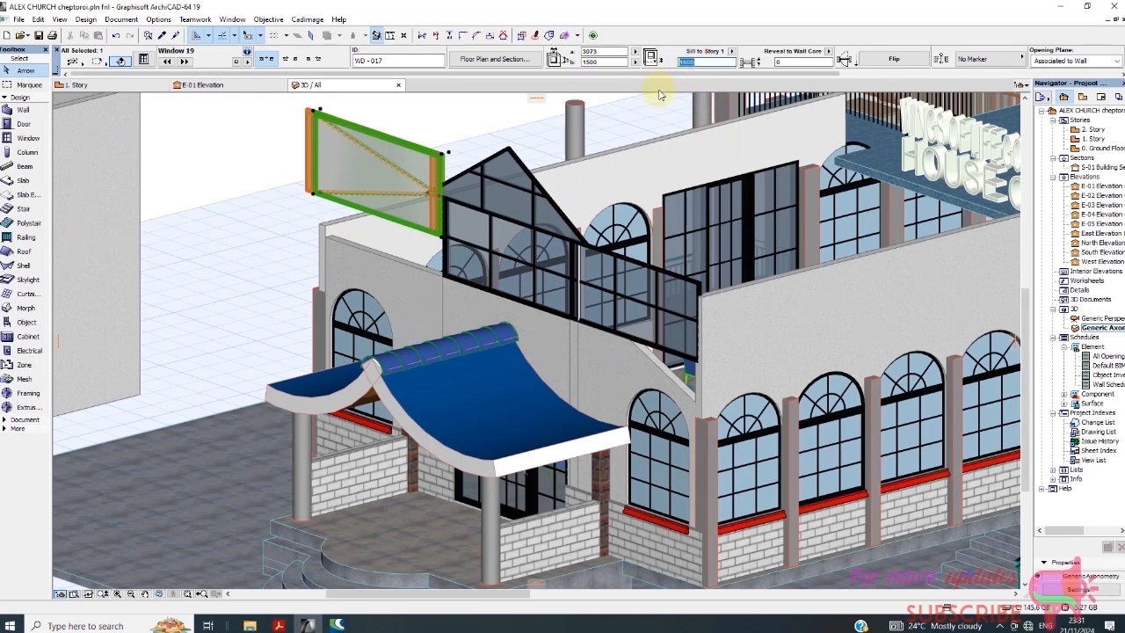
pyautogui.click(600, 62)
pyautogui.press('Return')
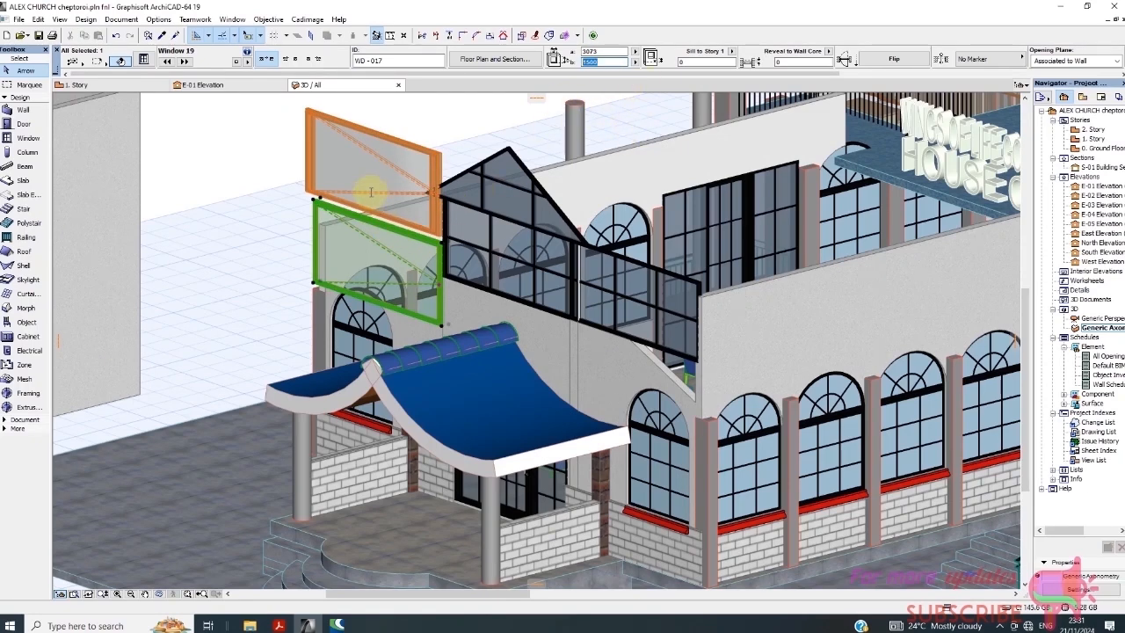
# Delete the stacked duplicate windows WD-017 and WD-016, then reselect the remaining WD-015
pyautogui.press('Delete')
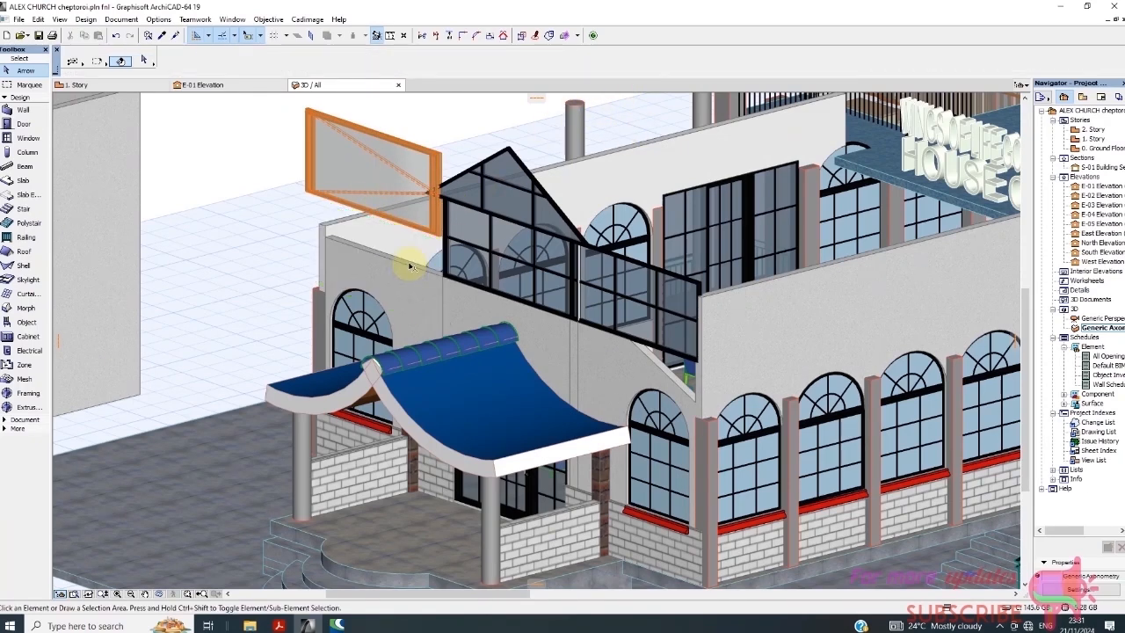
pyautogui.click(353, 176)
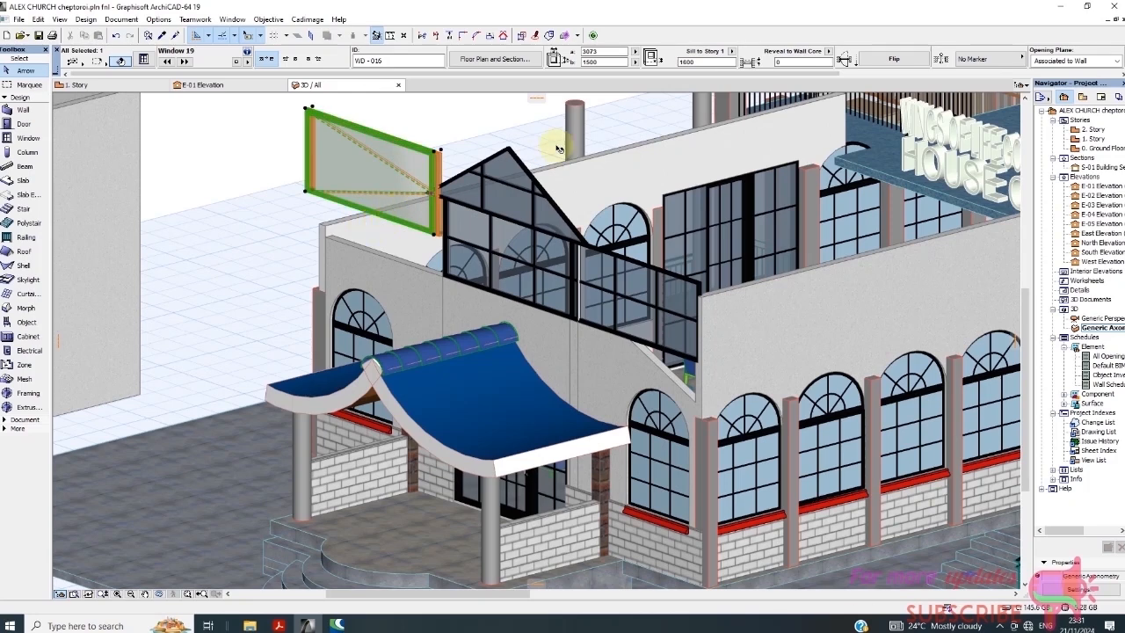
pyautogui.press('Delete')
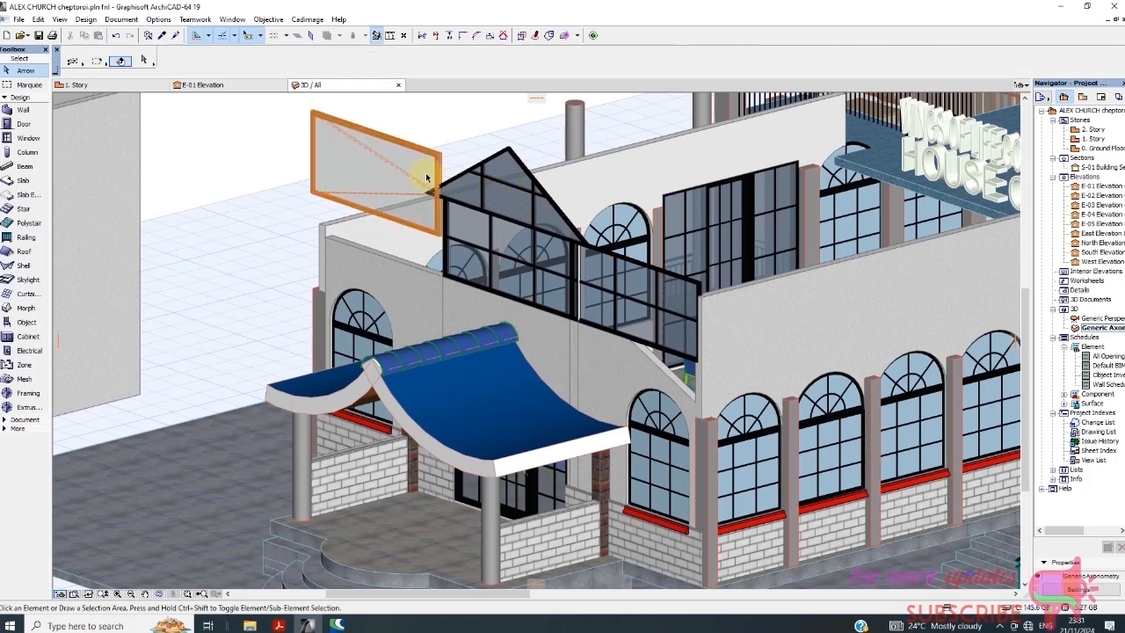
pyautogui.click(428, 187)
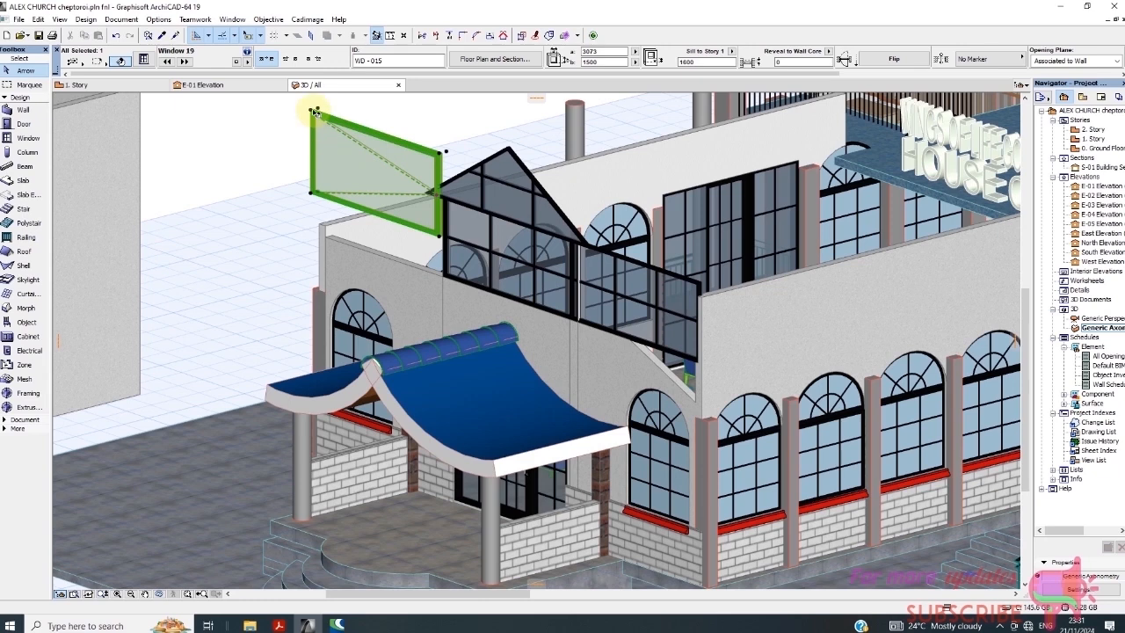
pyautogui.press('Escape')
pyautogui.click(380, 206)
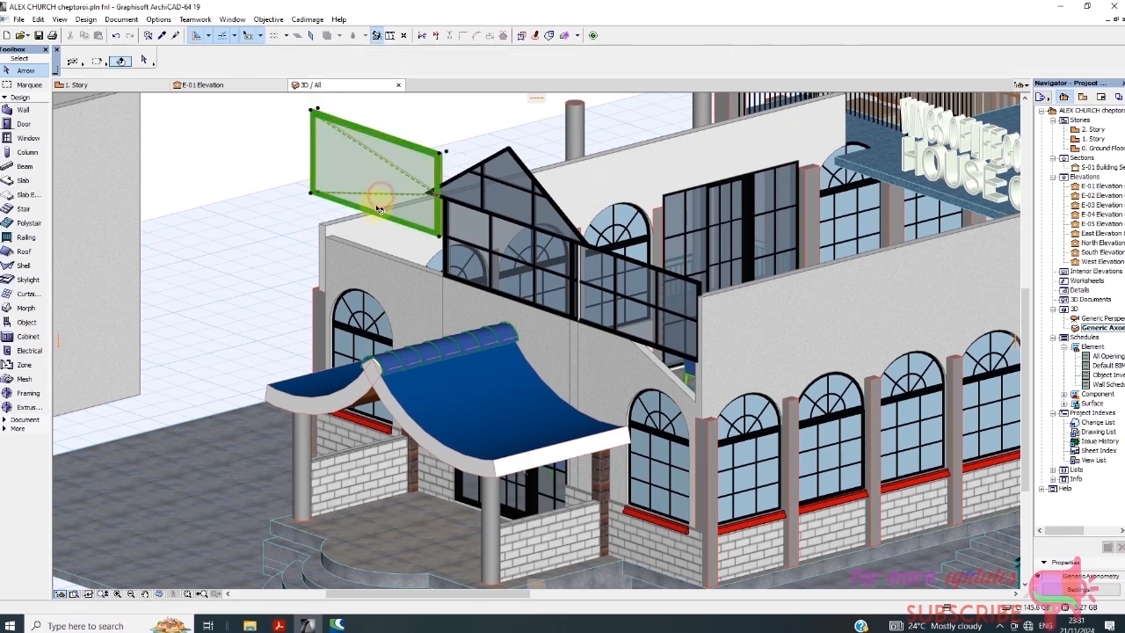
pyautogui.click(312, 195)
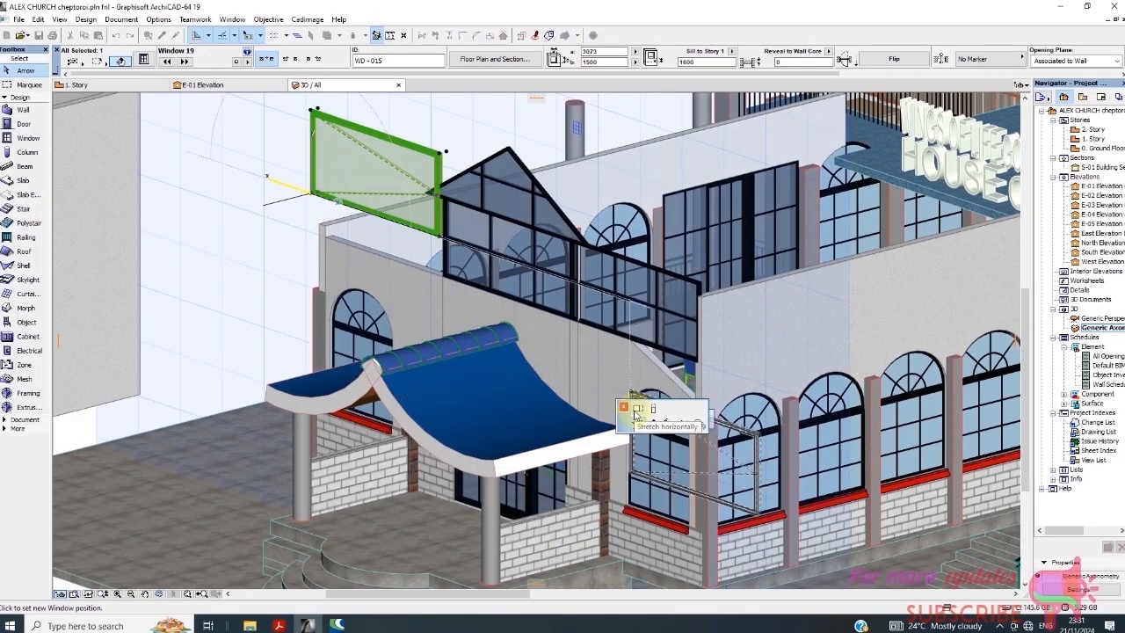
# Stretch the corner window vertically to a new 2202 height
pyautogui.click(649, 418)
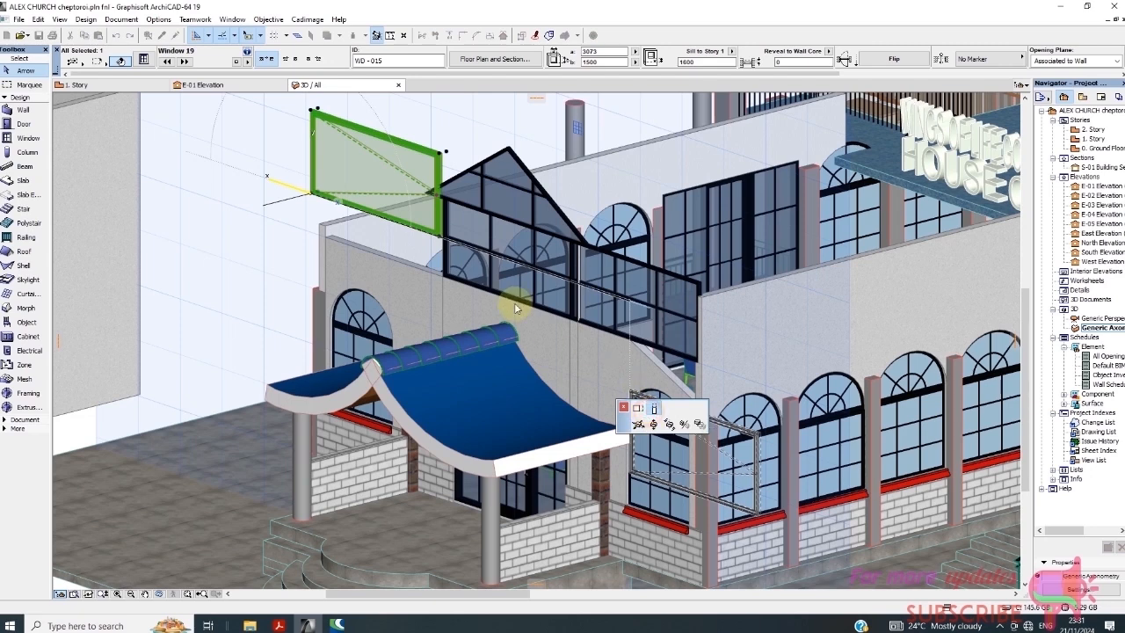
pyautogui.click(329, 237)
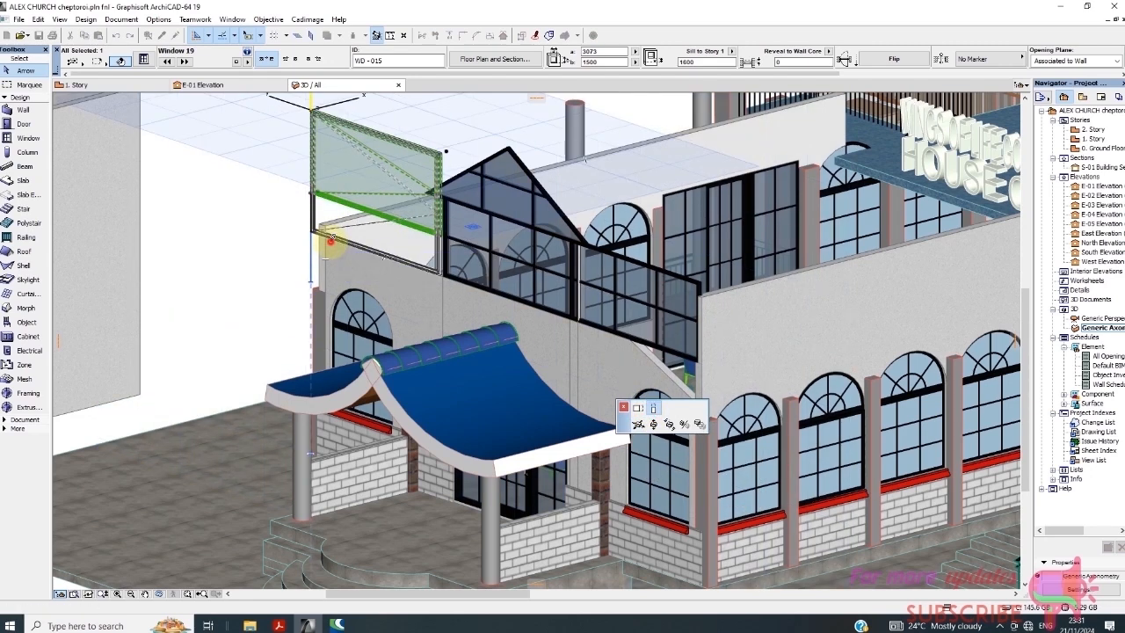
pyautogui.click(418, 256)
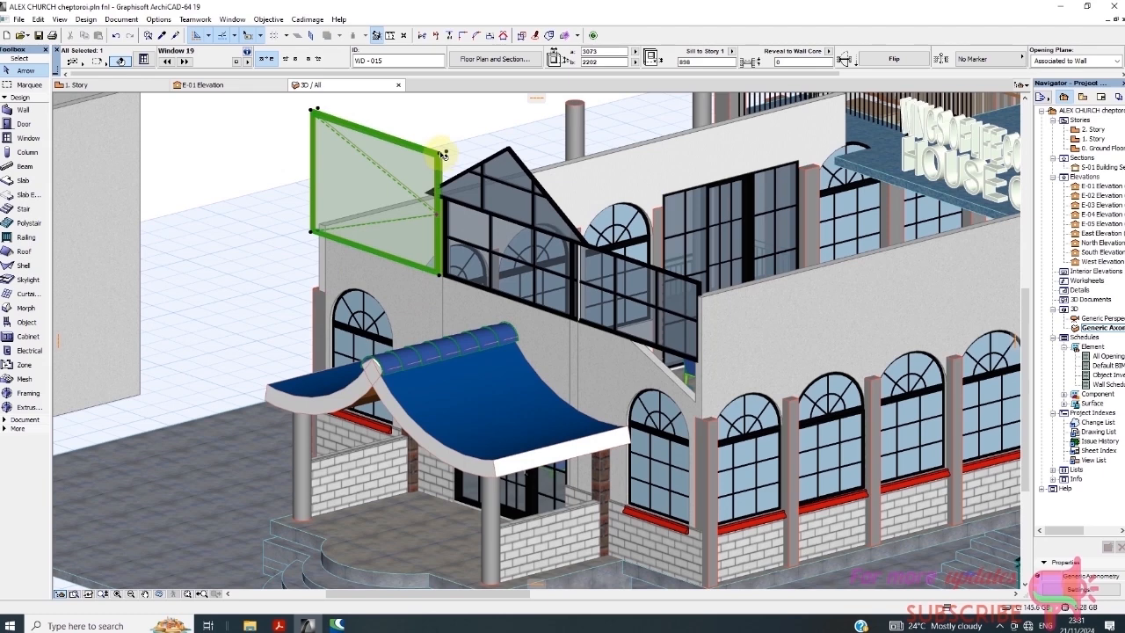
pyautogui.press('Escape')
# Drag the corner window down the wall to sit at an 898 sill, then reselect it
pyautogui.click(436, 160)
pyautogui.click(440, 153)
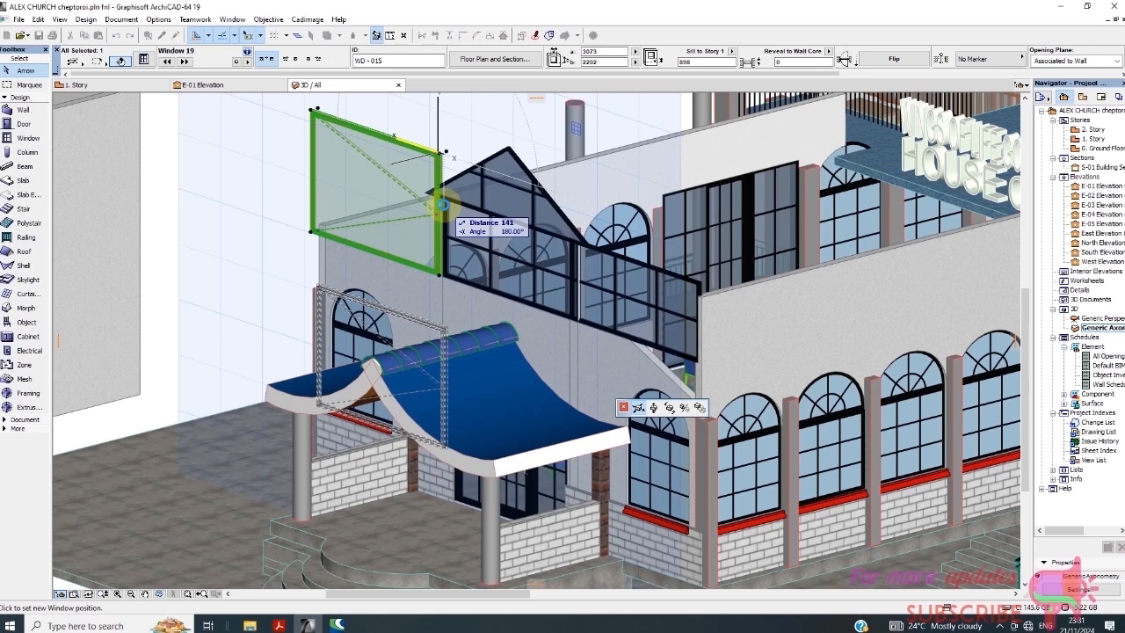
pyautogui.click(440, 205)
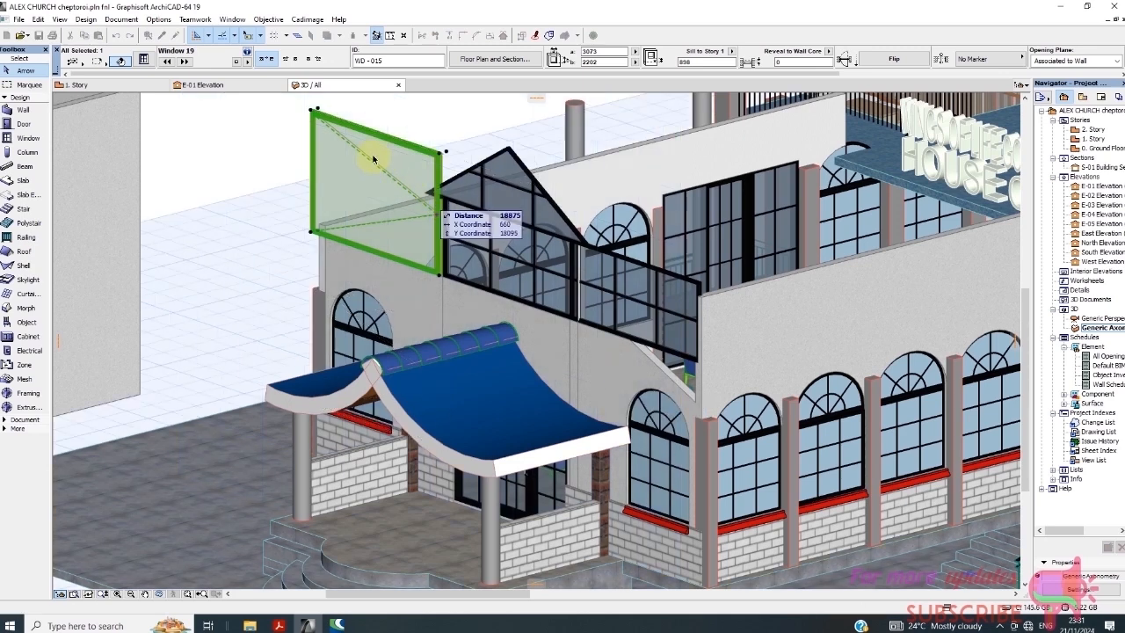
pyautogui.press('Escape')
pyautogui.click(317, 120)
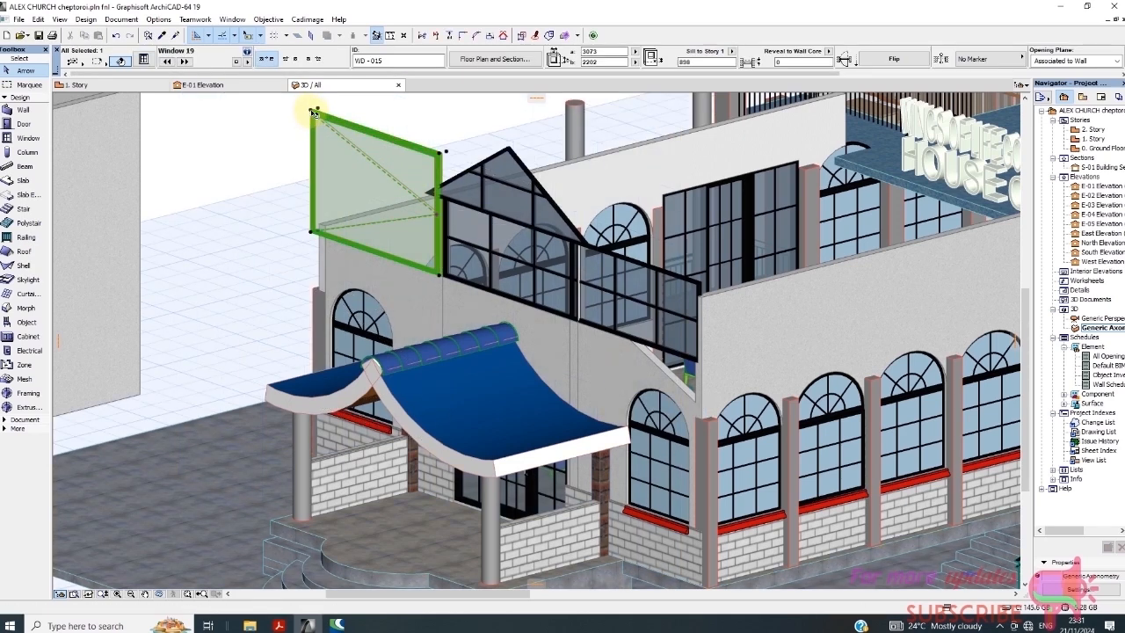
pyautogui.press('Escape')
pyautogui.click(314, 120)
pyautogui.press('Escape')
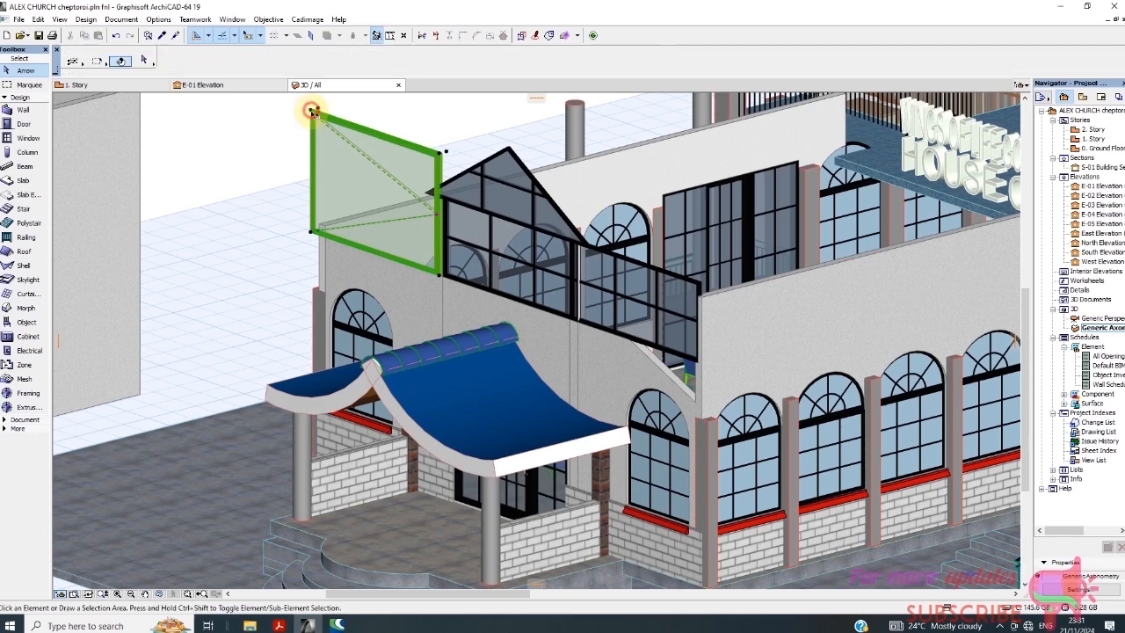
pyautogui.click(320, 115)
pyautogui.press('Escape')
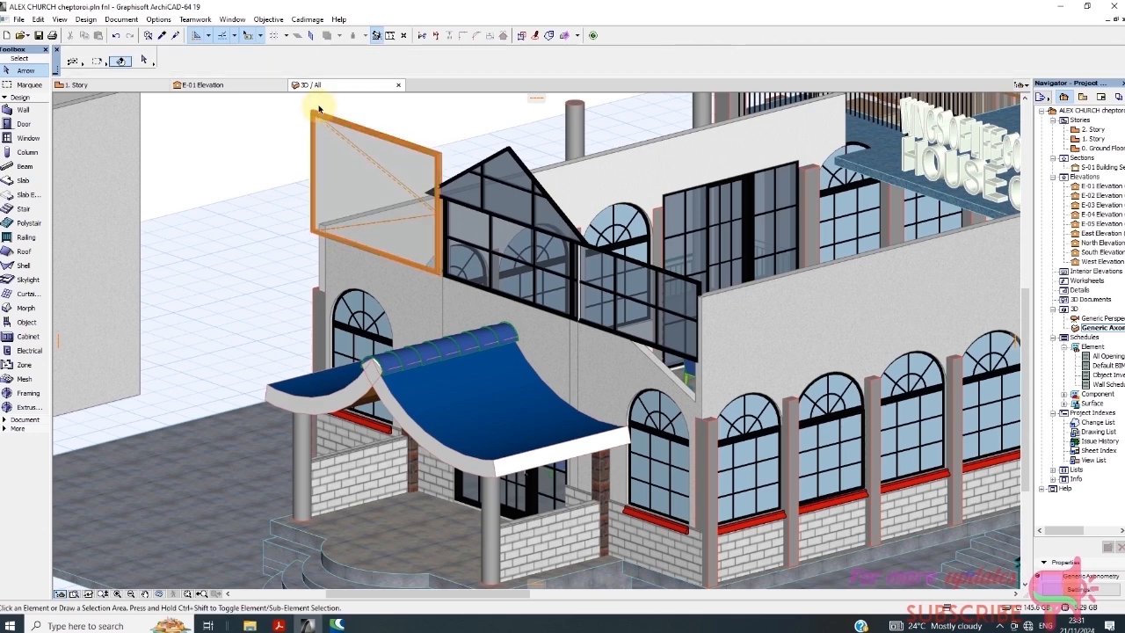
pyautogui.click(317, 113)
pyautogui.scroll(4, 315, 111)
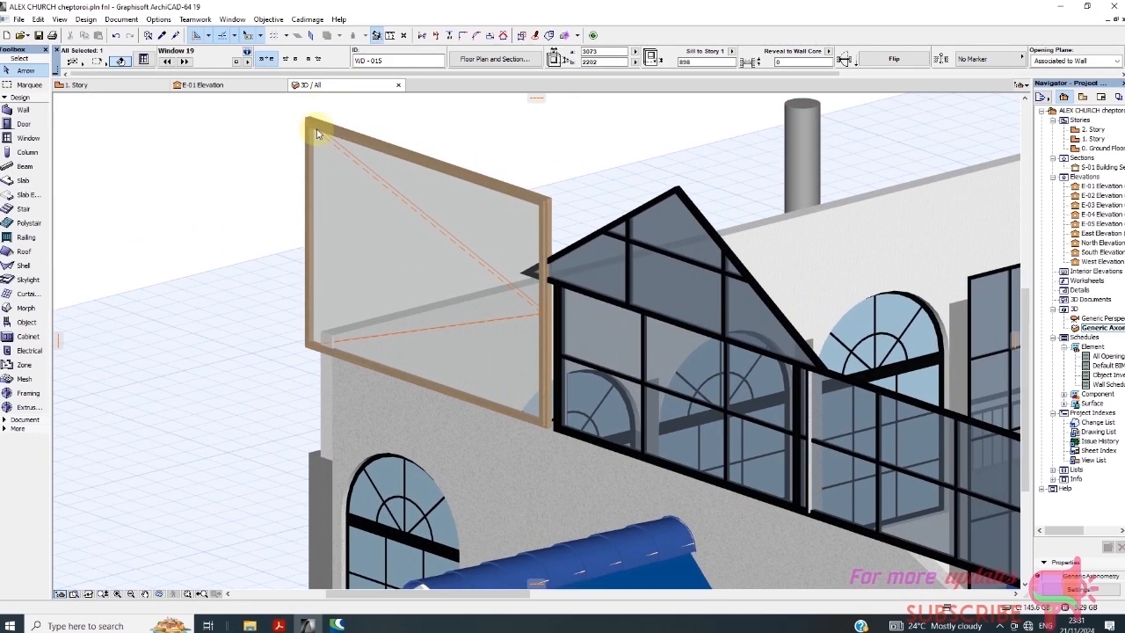
# Set WD-015's height to 1451 in the Info Box, matching window WD-012
pyautogui.press('Escape')
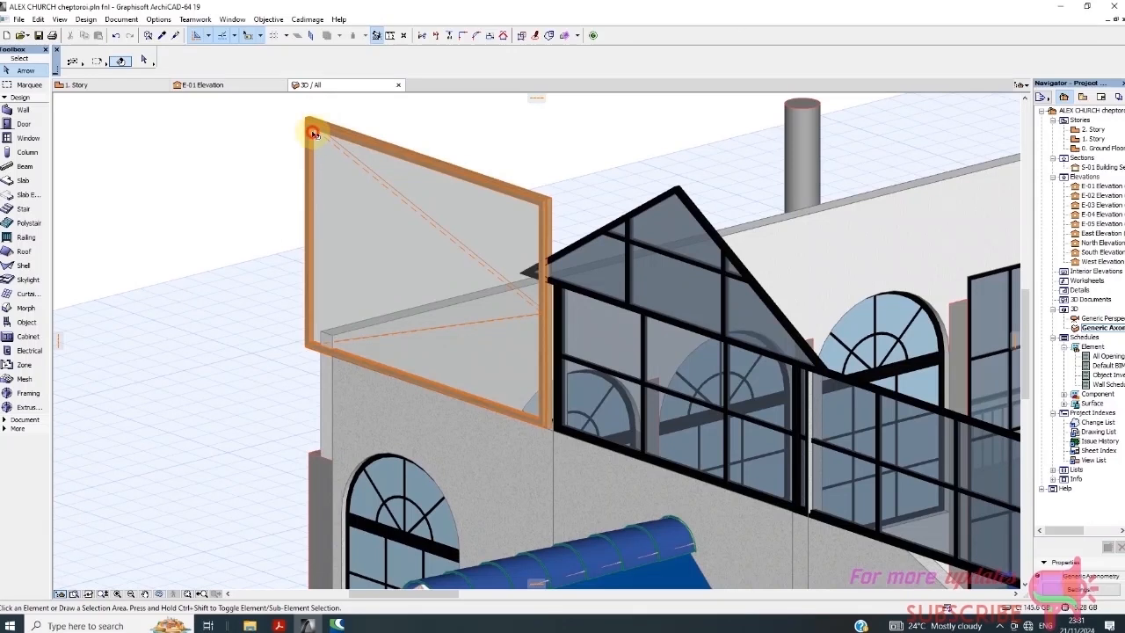
pyautogui.click(309, 125)
pyautogui.click(310, 121)
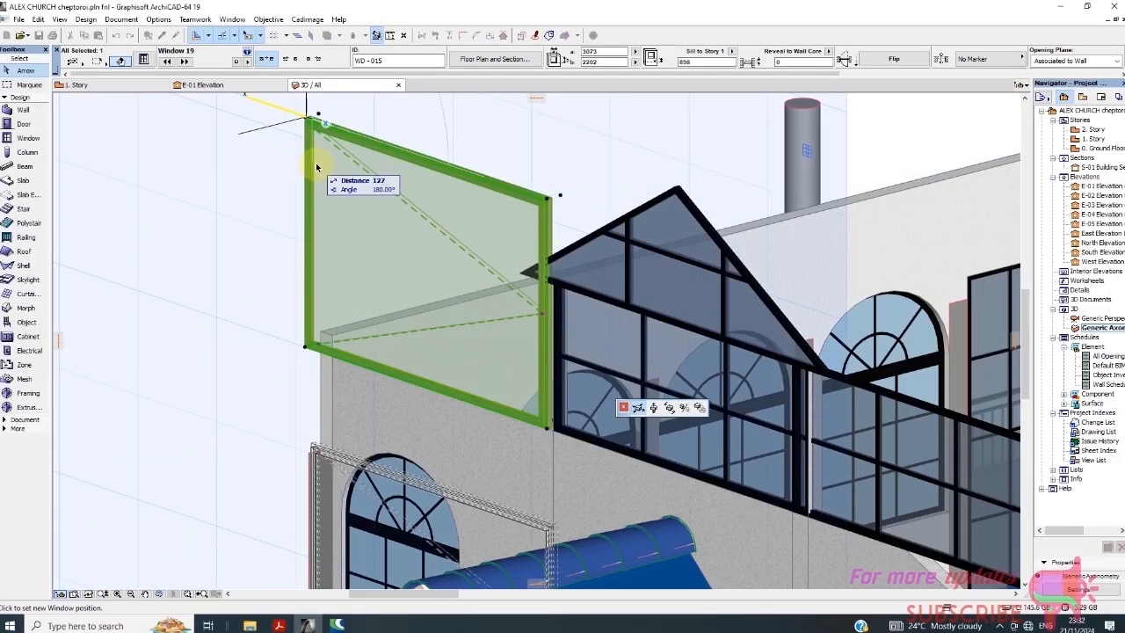
pyautogui.click(370, 189)
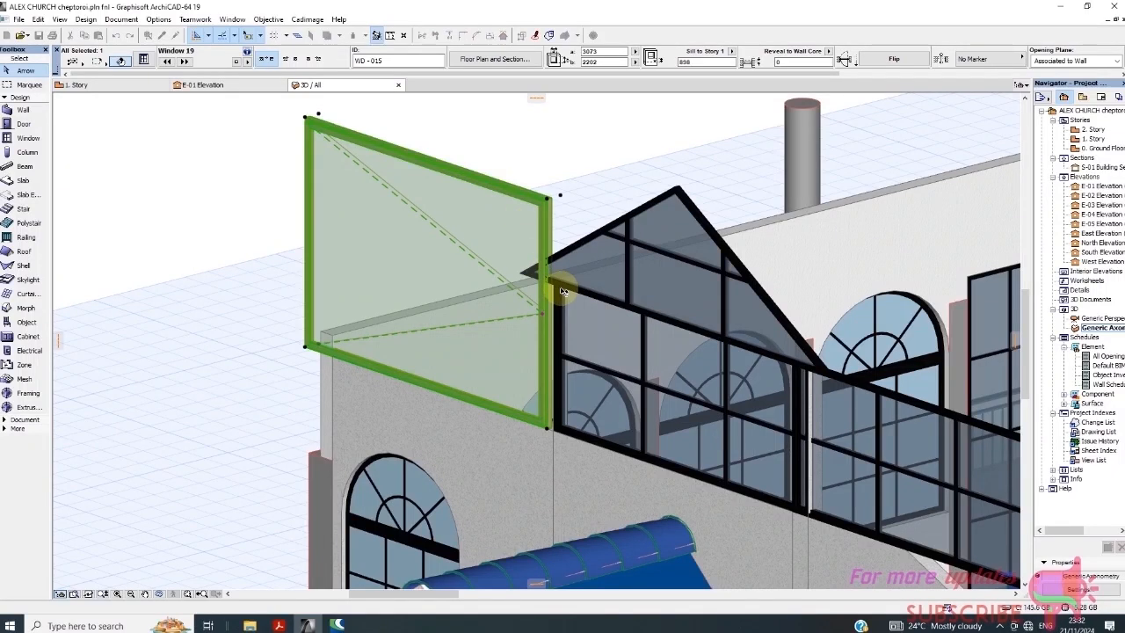
pyautogui.click(577, 331)
pyautogui.click(513, 326)
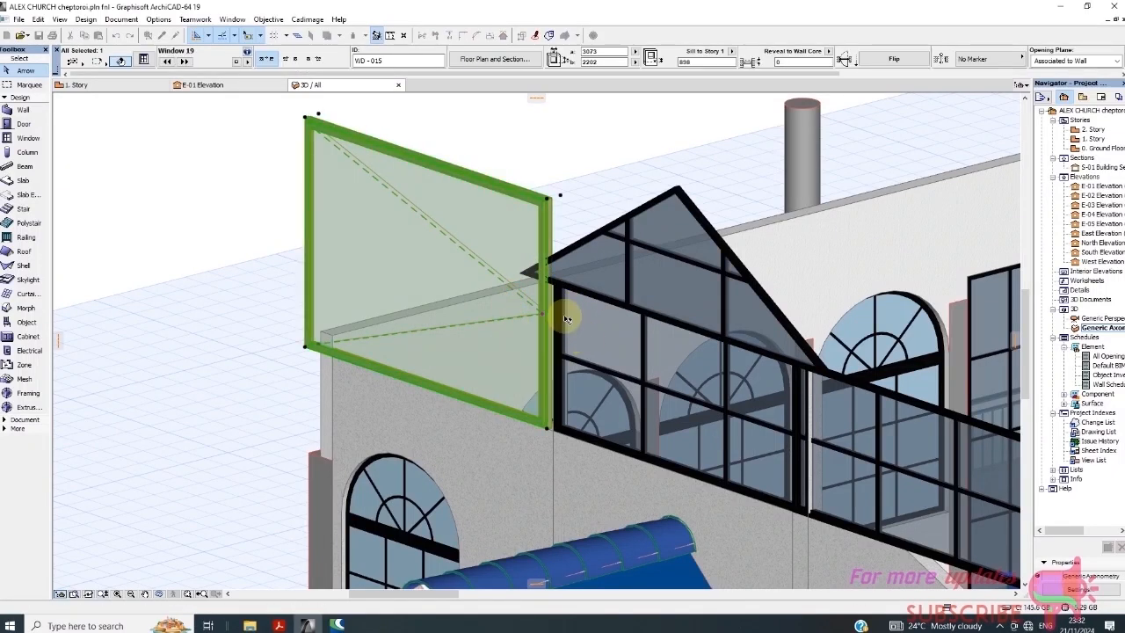
pyautogui.click(605, 321)
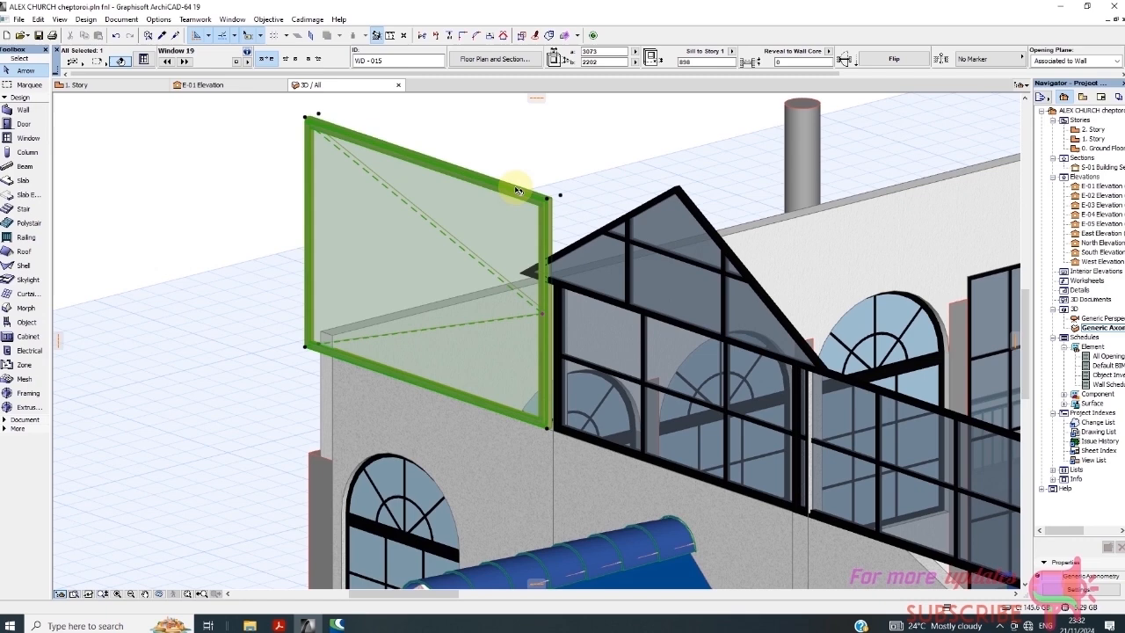
pyautogui.click(597, 62)
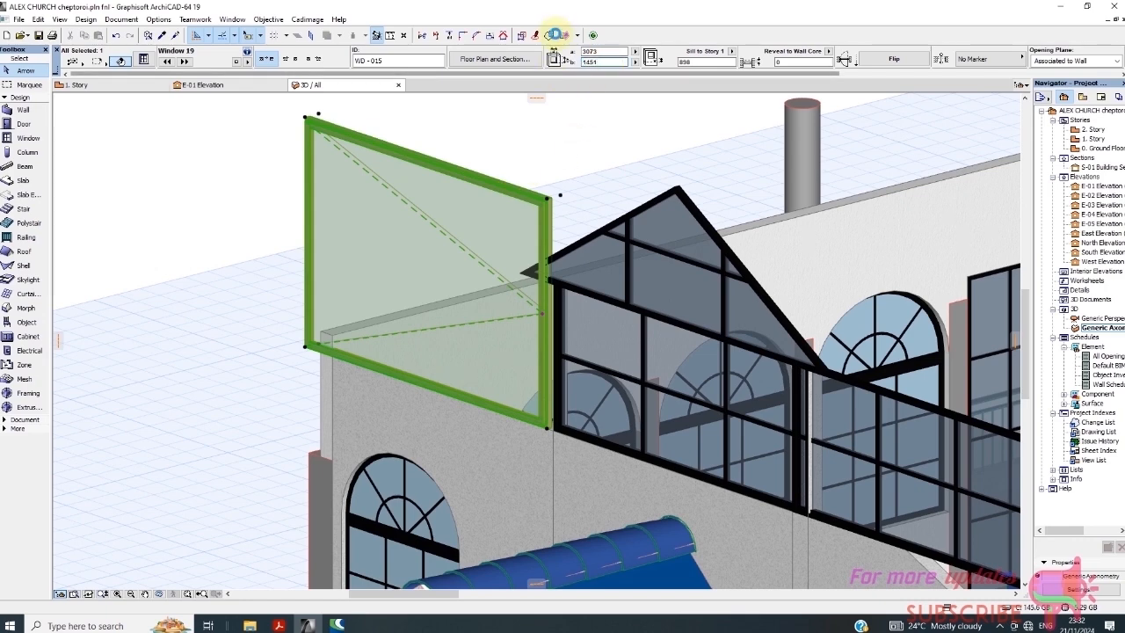
pyautogui.press('Return')
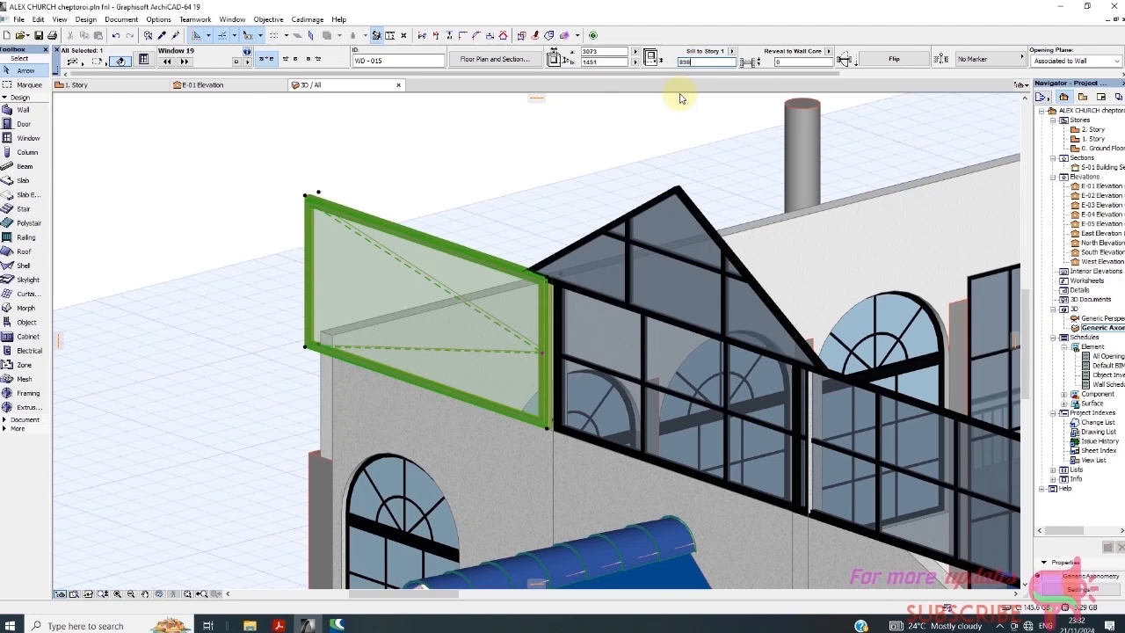
pyautogui.click(490, 207)
pyautogui.scroll(-2, 375, 276)
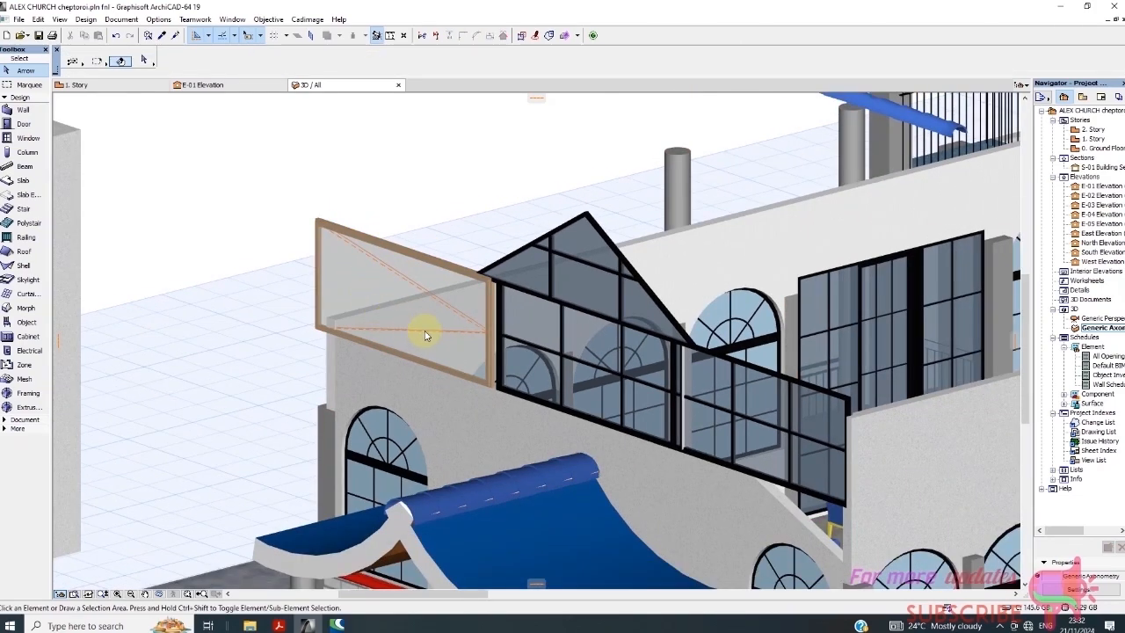
pyautogui.click(318, 294)
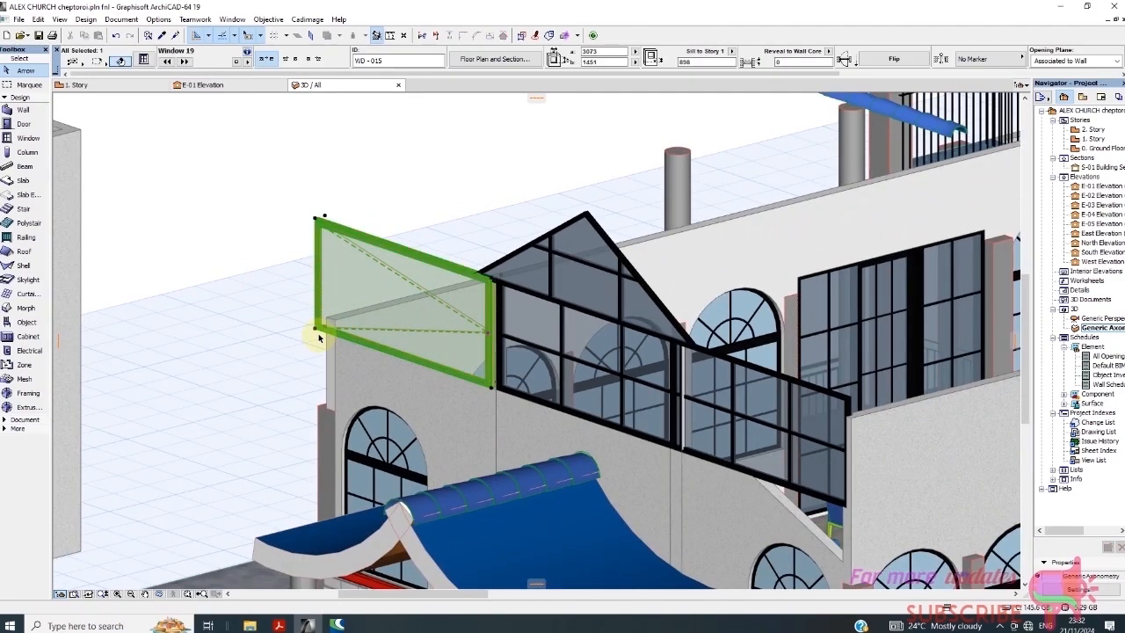
pyautogui.click(315, 330)
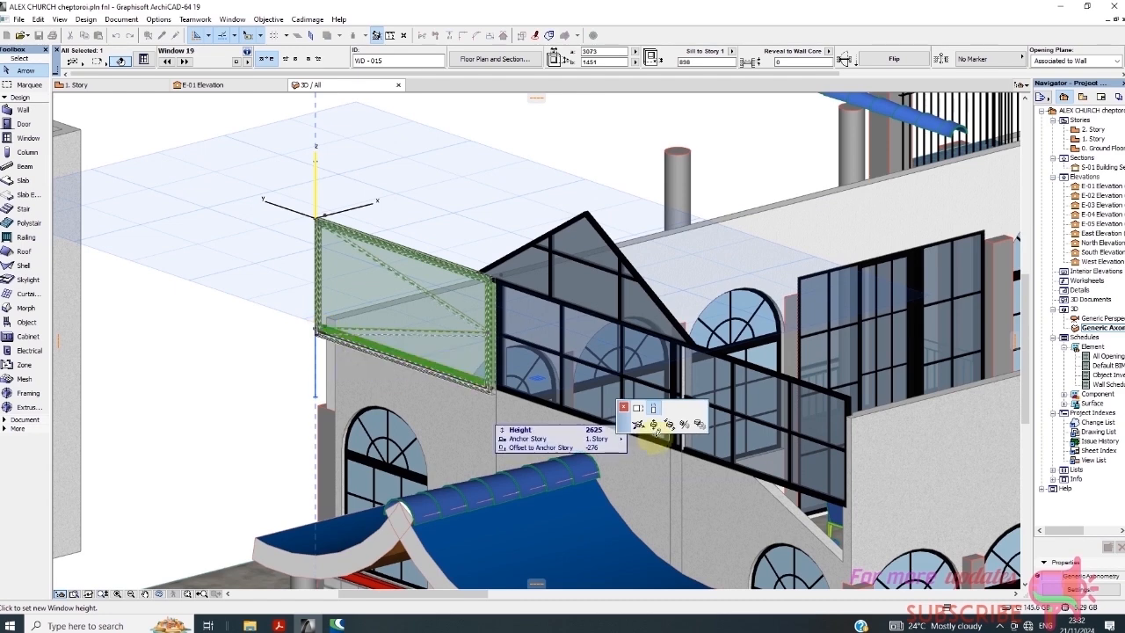
pyautogui.click(638, 409)
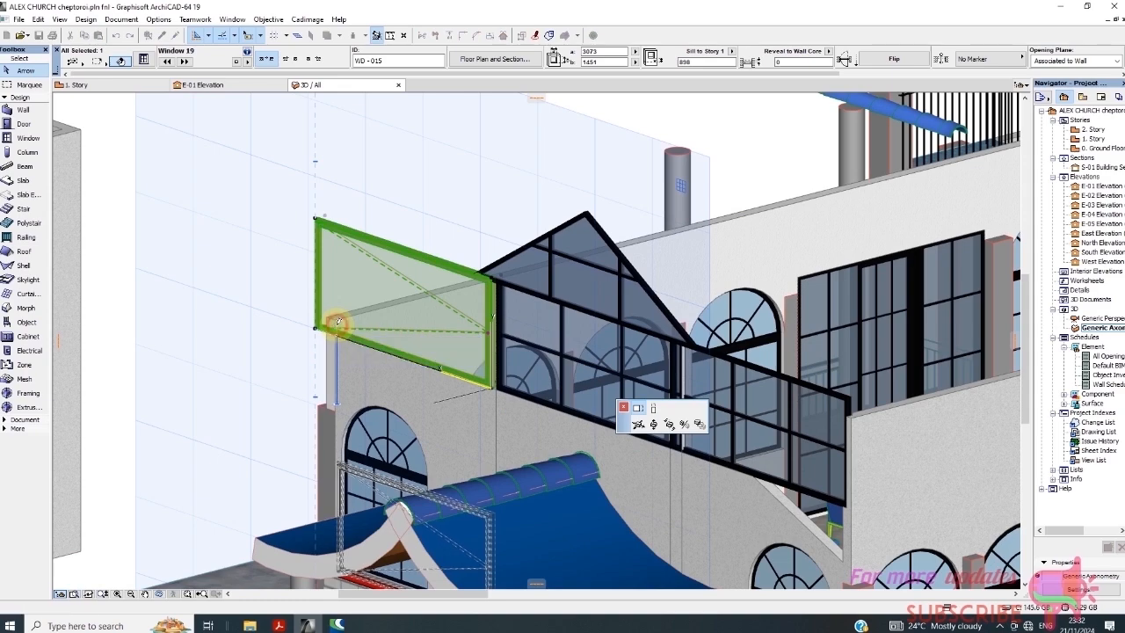
pyautogui.click(339, 336)
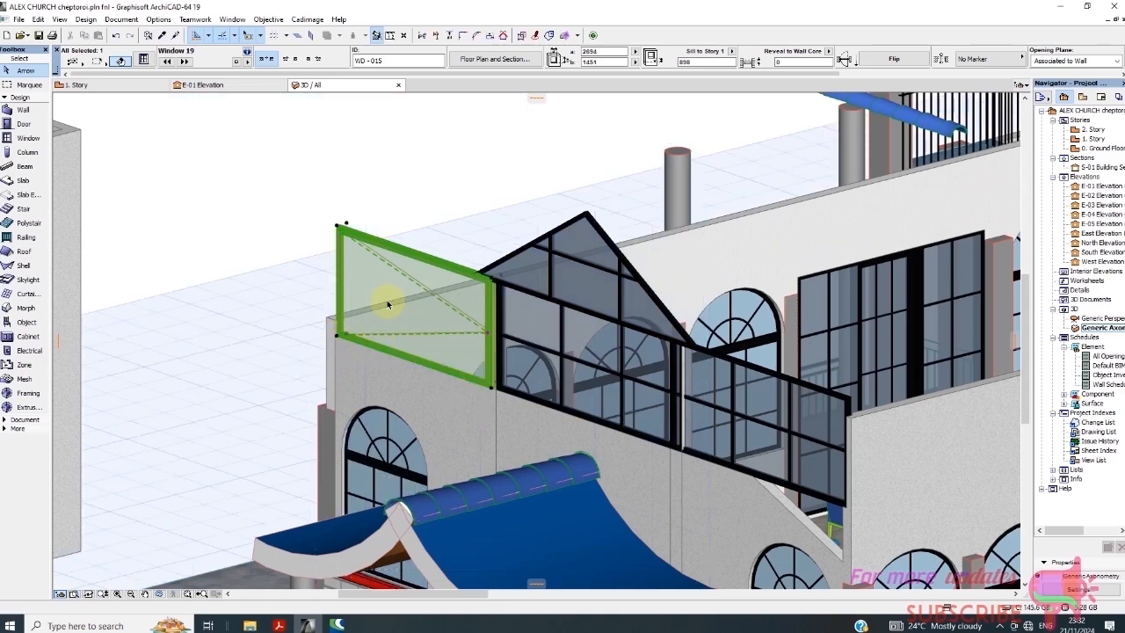
pyautogui.scroll(-2, 334, 259)
pyautogui.click(340, 211)
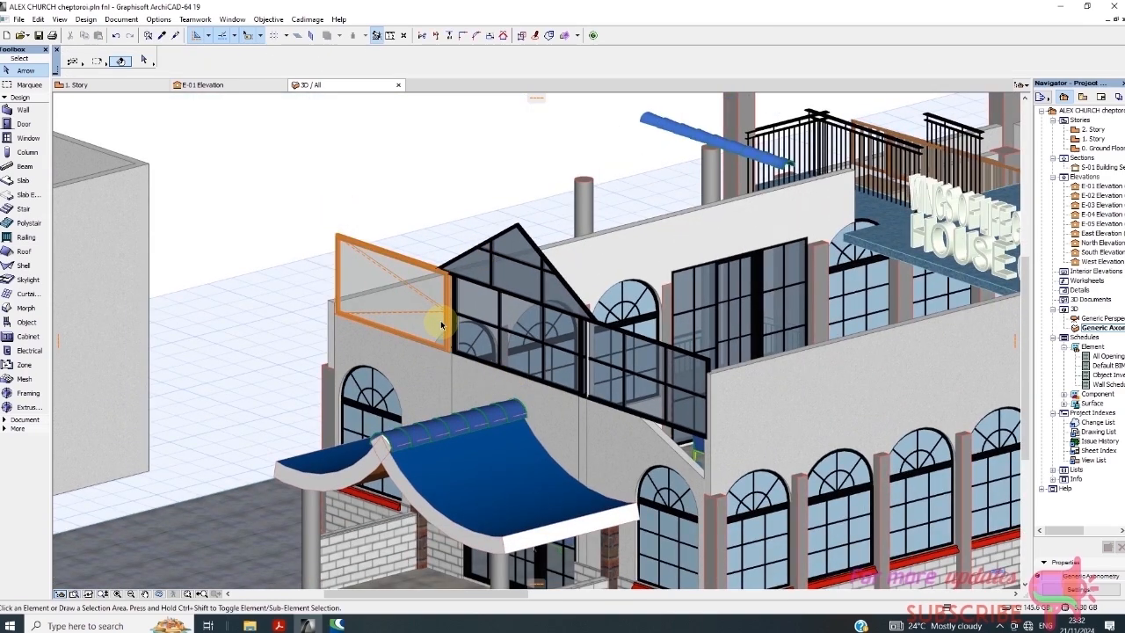
pyautogui.scroll(2, 435, 308)
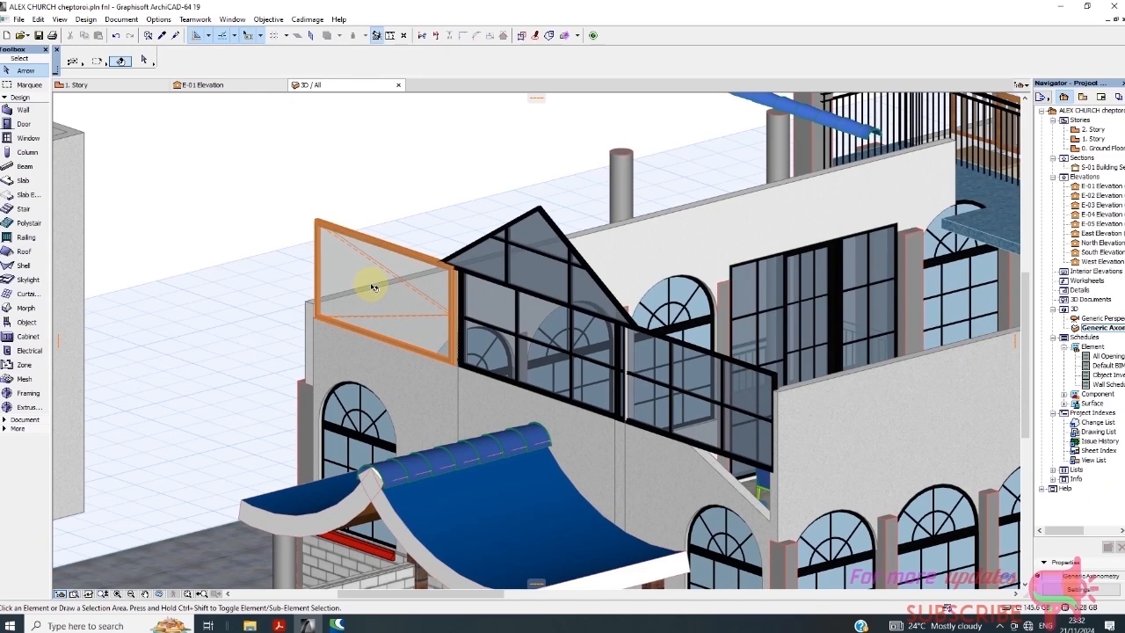
pyautogui.click(360, 255)
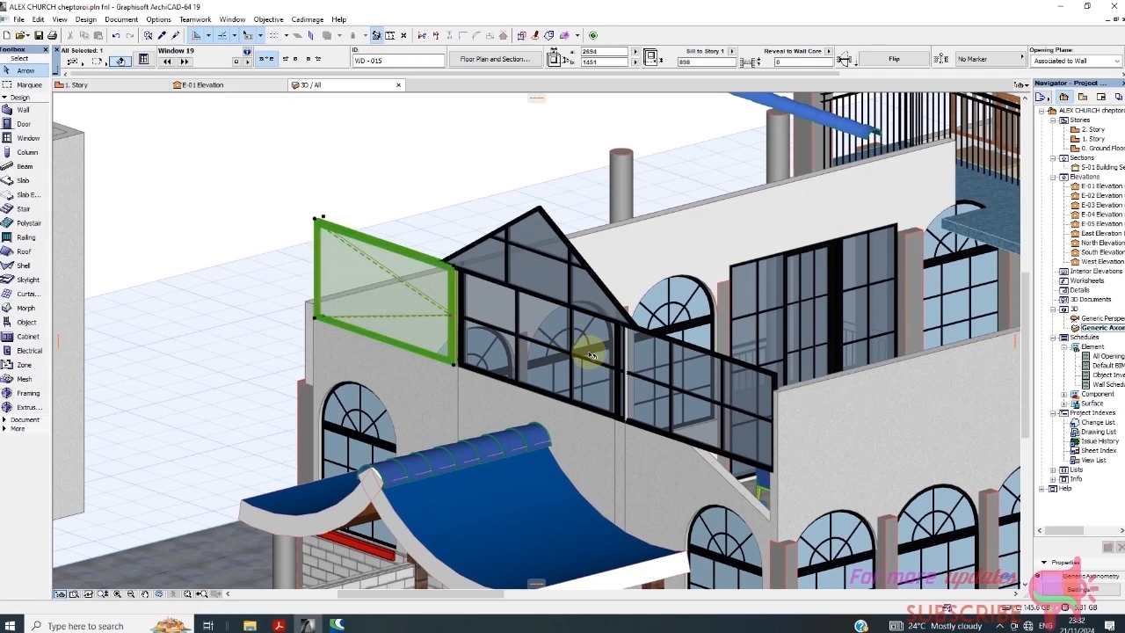
pyautogui.scroll(1, 497, 277)
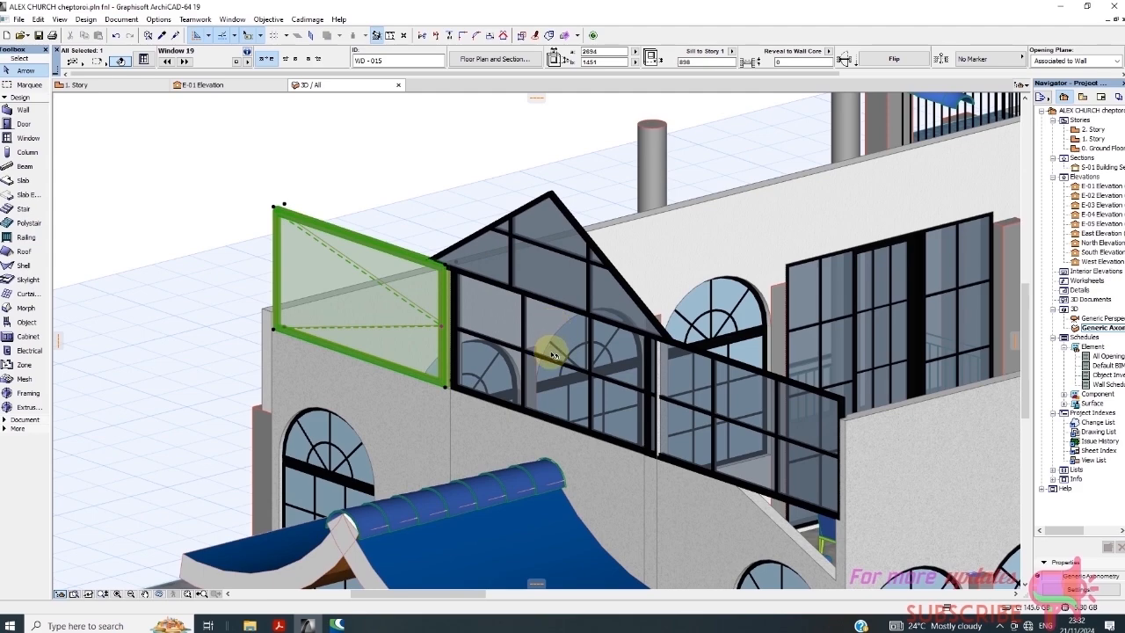
pyautogui.rightClick(351, 172)
pyautogui.click(427, 184)
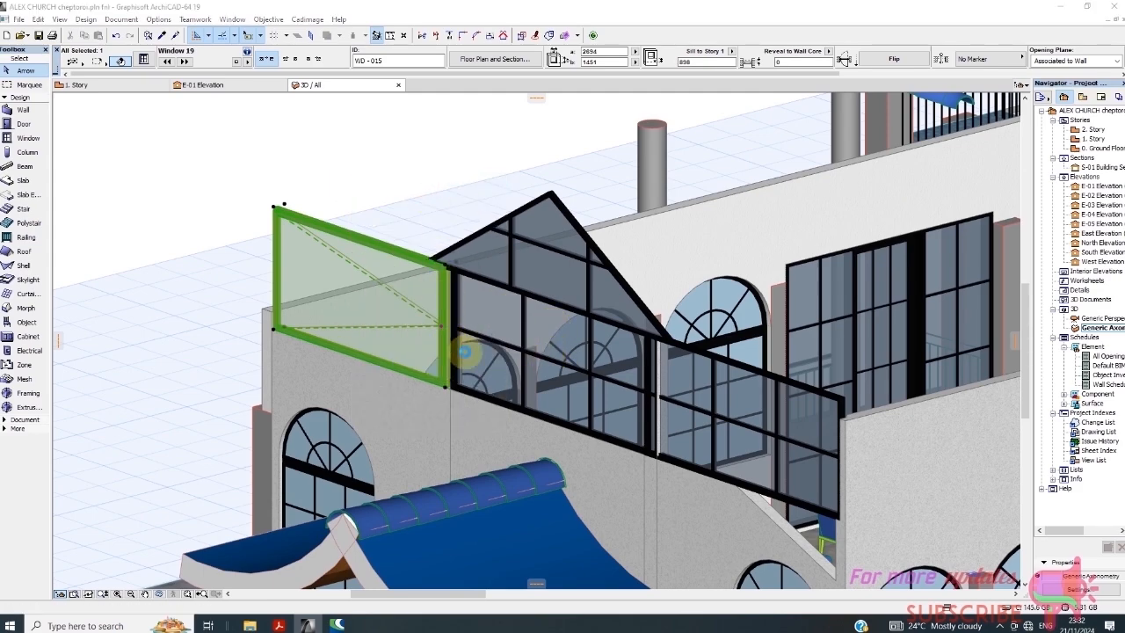
# Give WD-015 an H-V Grid sash with 2 vertical and 3 horizontal panes
pyautogui.click(729, 259)
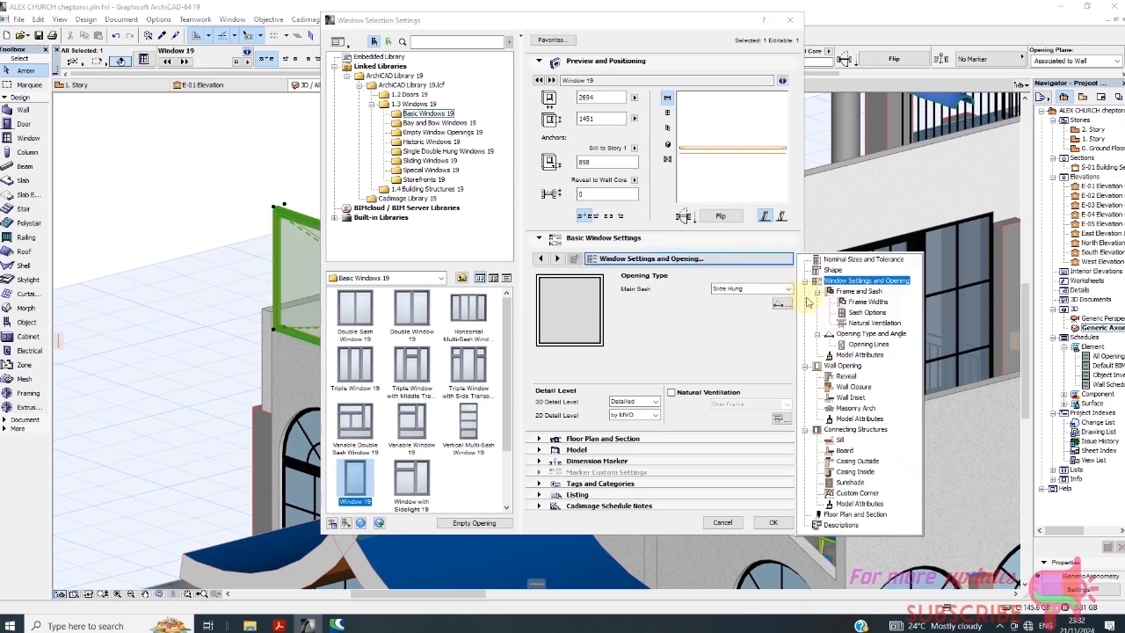
pyautogui.click(867, 312)
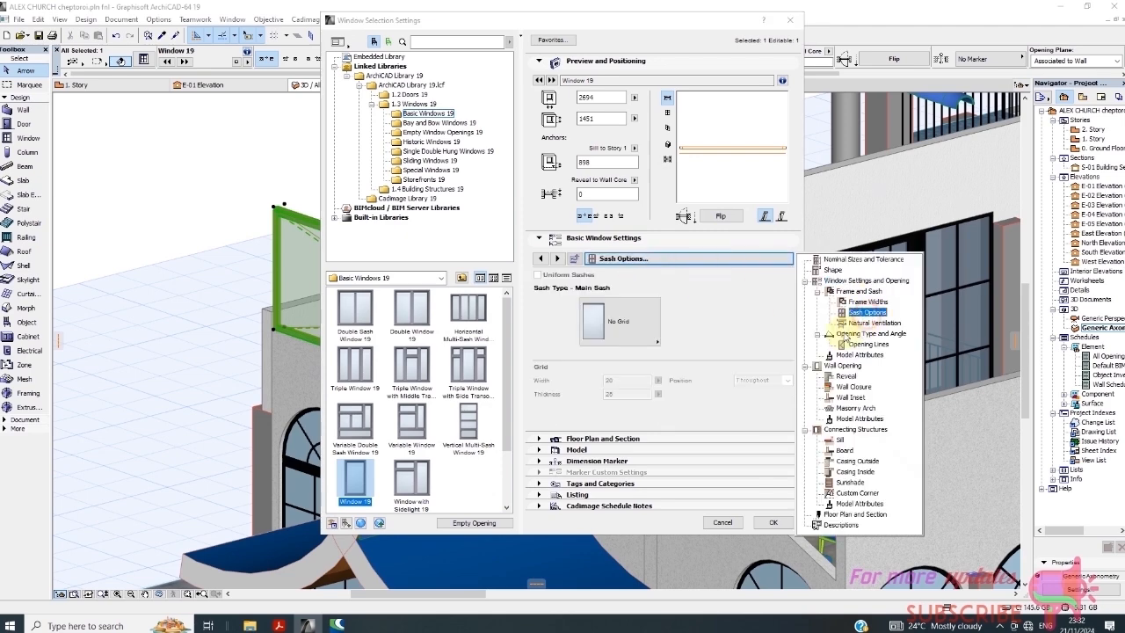
pyautogui.click(658, 345)
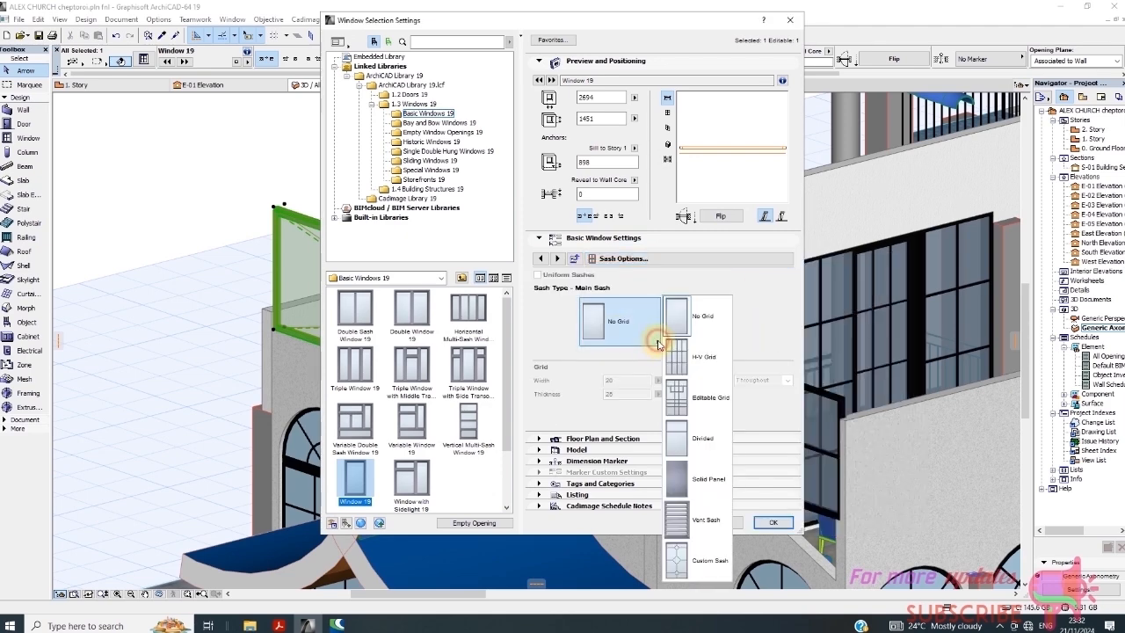
pyautogui.click(675, 356)
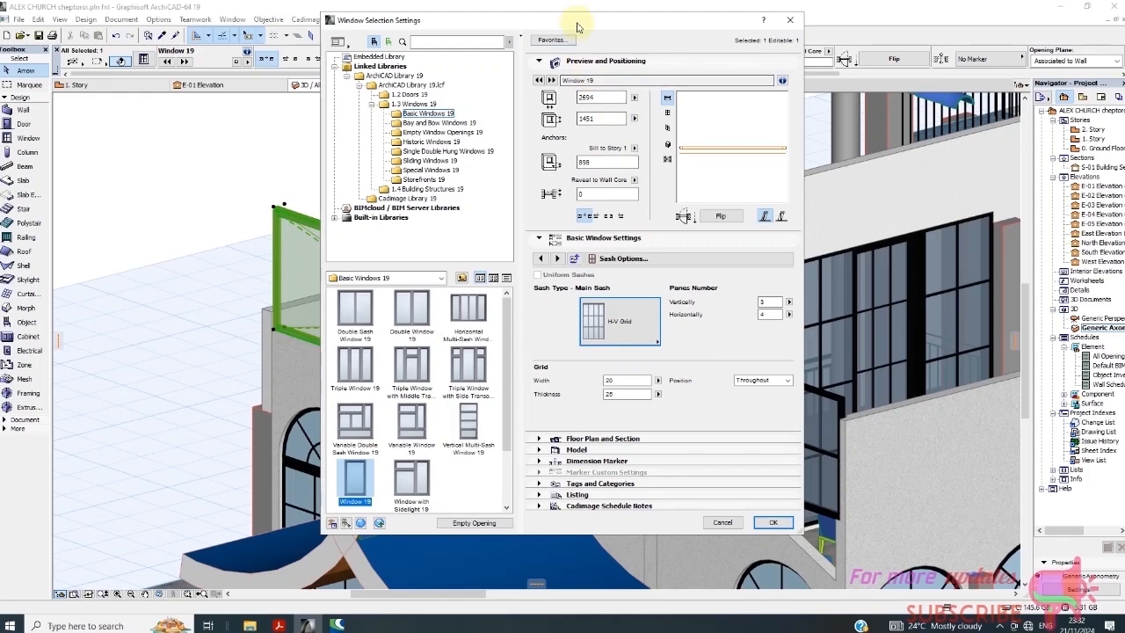
pyautogui.moveTo(580, 22); pyautogui.dragTo(669, 99)
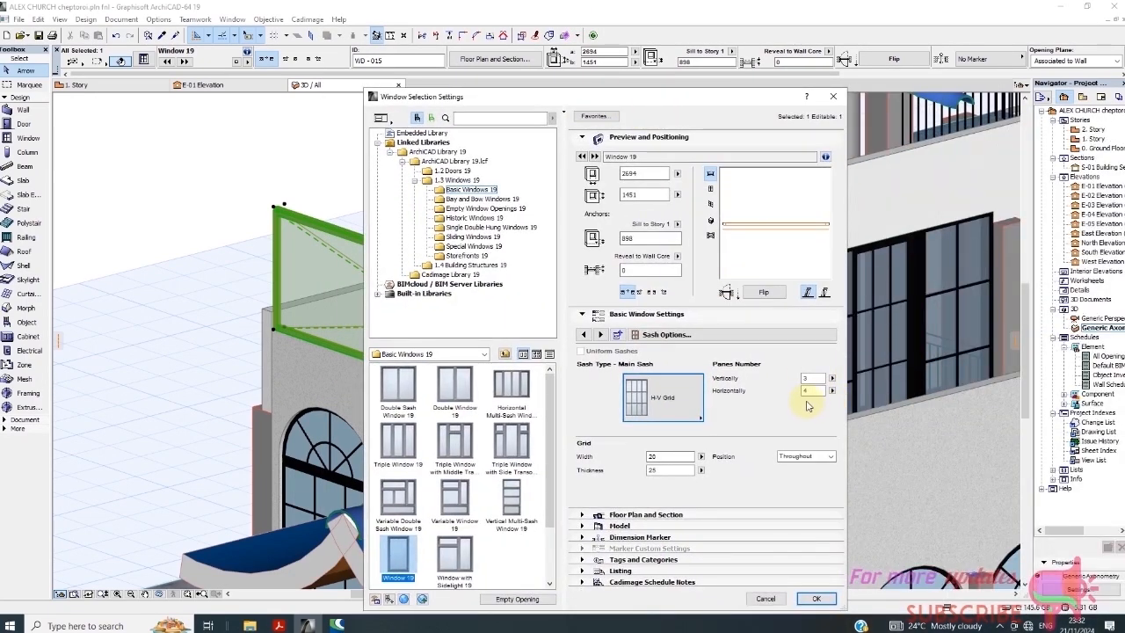
pyautogui.click(813, 390)
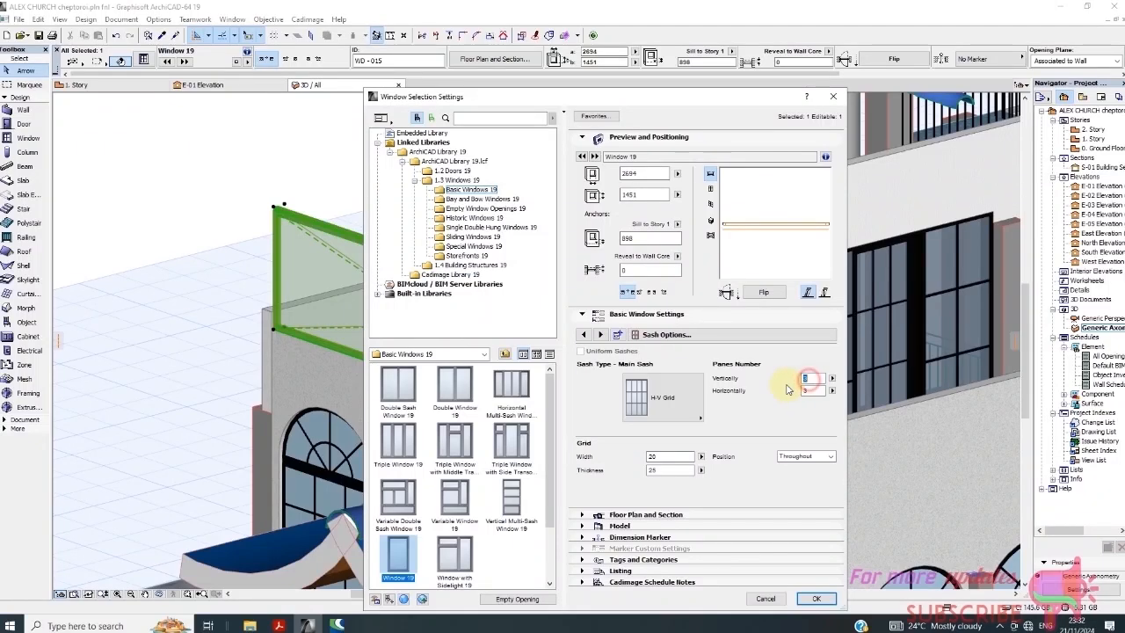
pyautogui.click(818, 599)
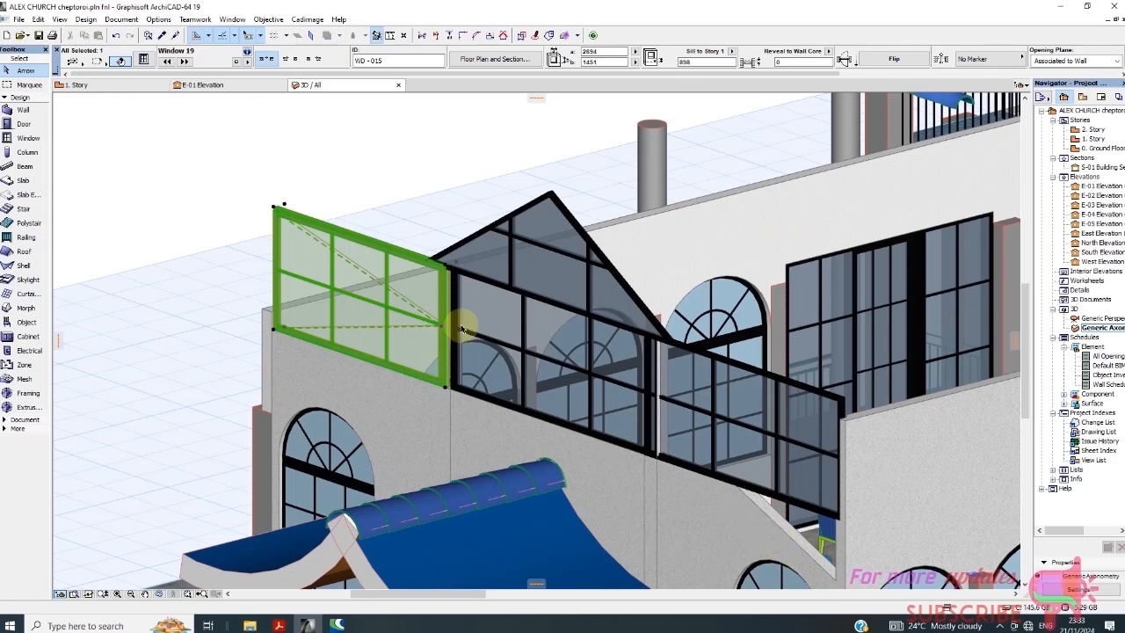
# Reselect the grid window and reopen its Window Selection Settings
pyautogui.rightClick(350, 175)
pyautogui.click(320, 158)
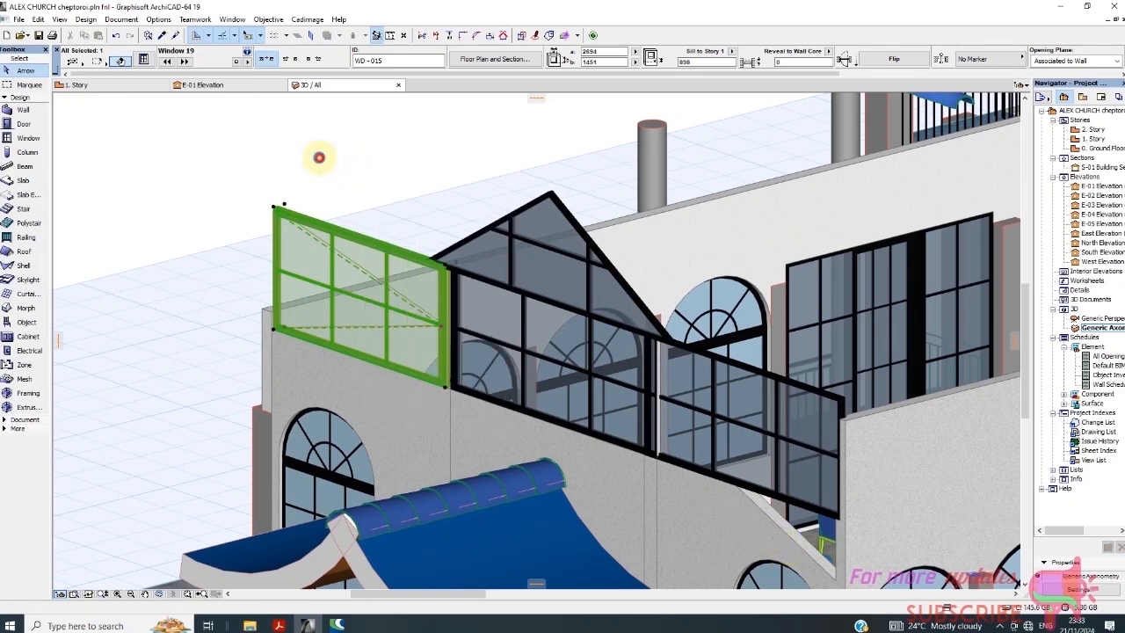
pyautogui.click(320, 158)
pyautogui.click(316, 244)
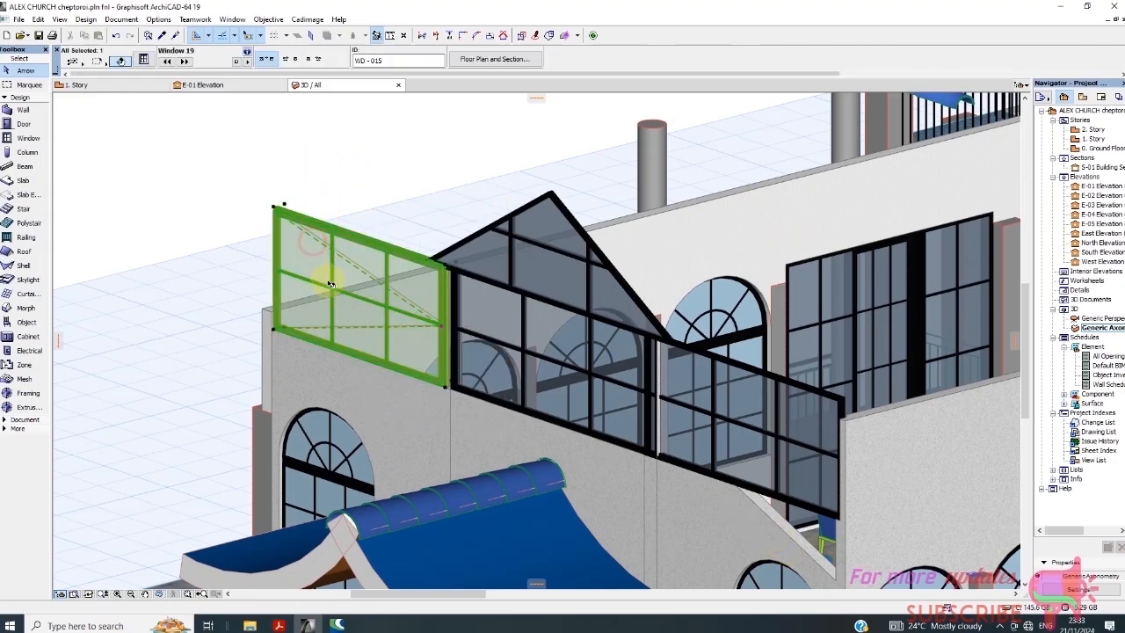
pyautogui.rightClick(335, 128)
pyautogui.click(404, 138)
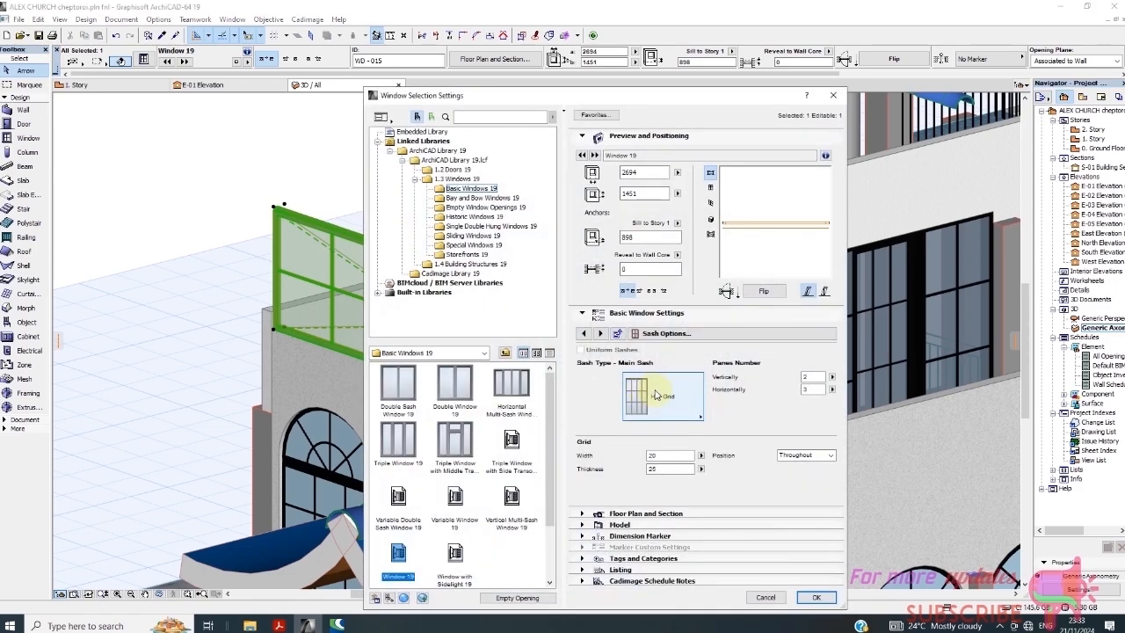
# Override Model View Options for 3D and switch off WD-015's Opening Line
pyautogui.click(677, 333)
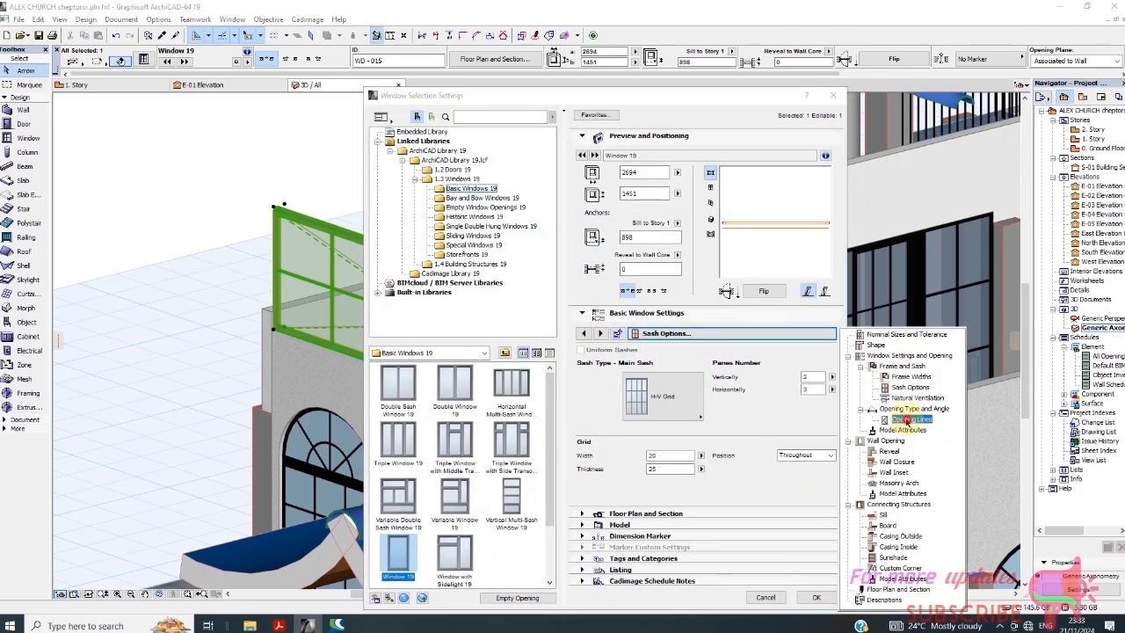
pyautogui.click(908, 420)
pyautogui.click(714, 367)
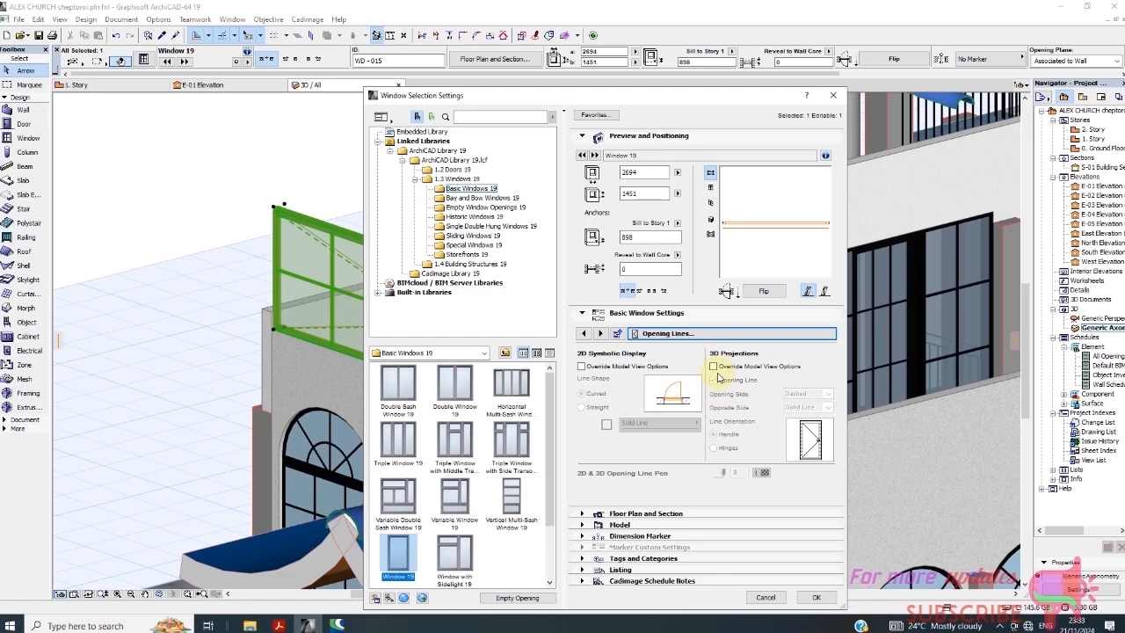
pyautogui.click(714, 366)
pyautogui.click(713, 379)
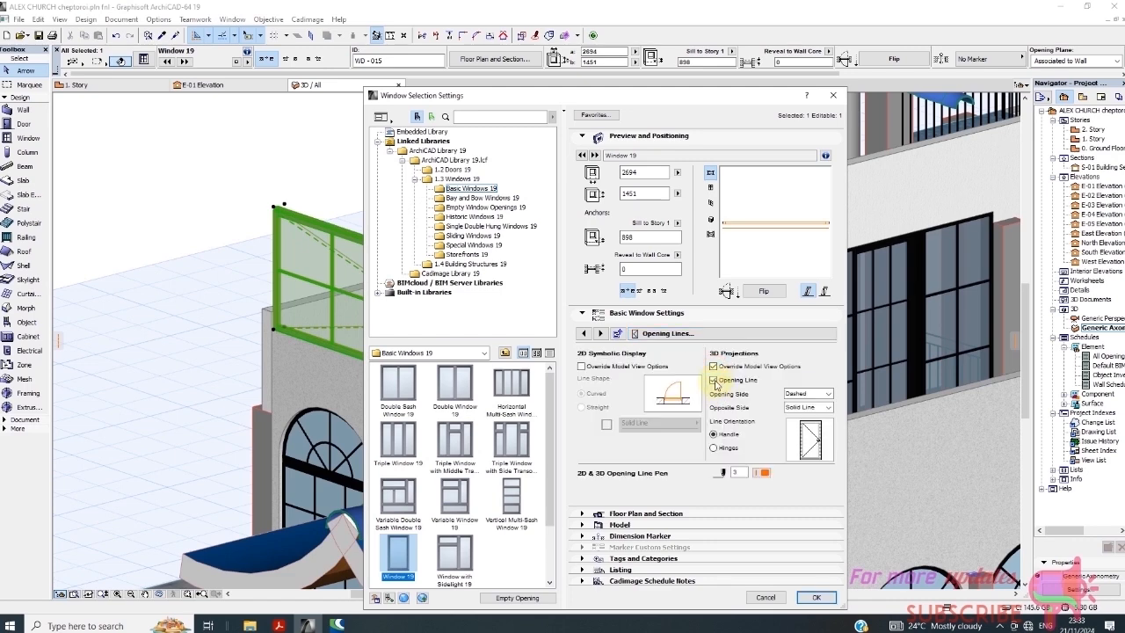
pyautogui.click(714, 381)
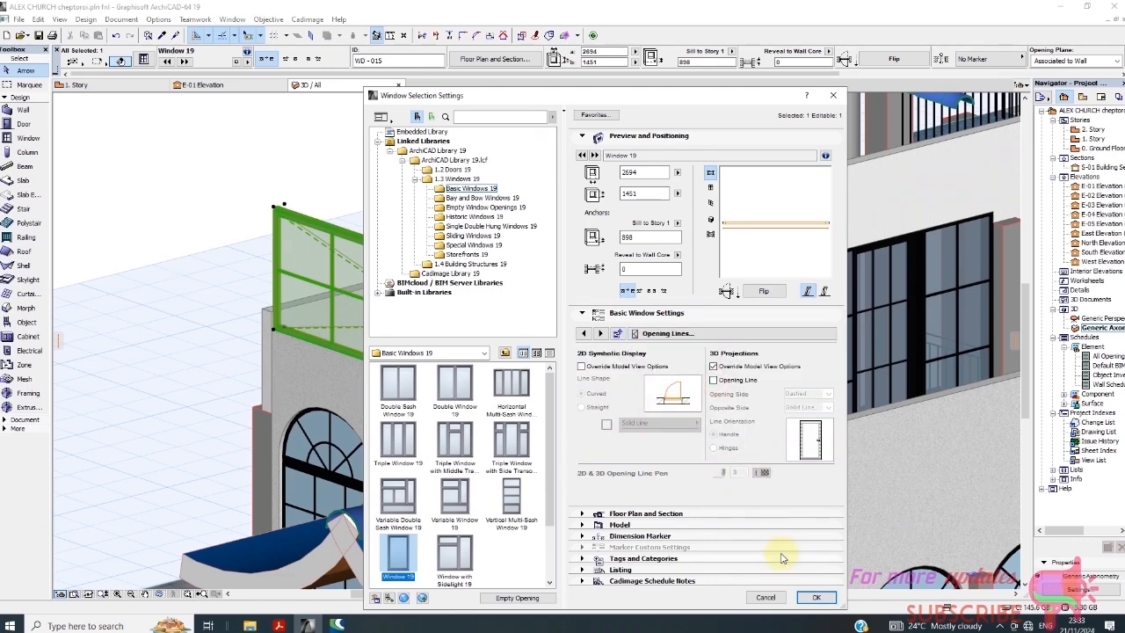
pyautogui.click(815, 599)
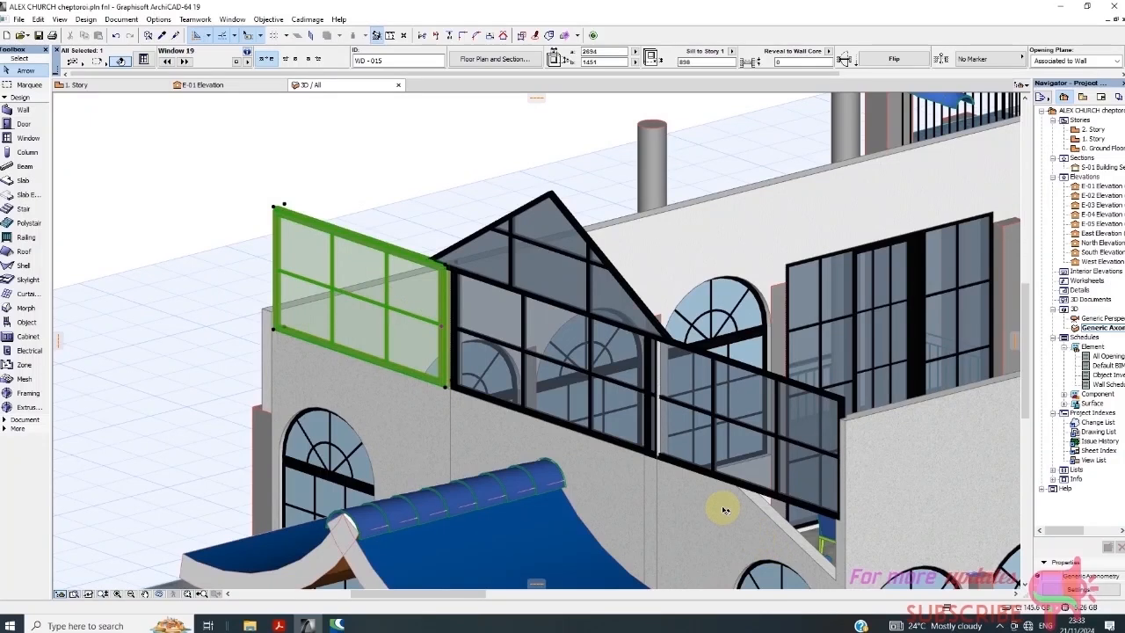
pyautogui.click(365, 181)
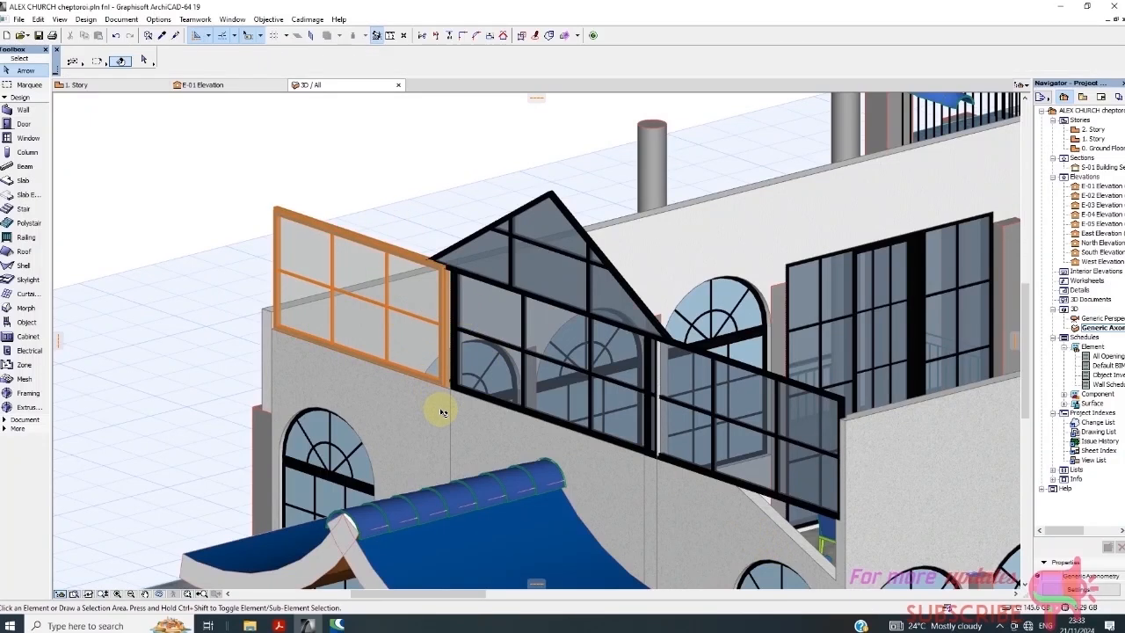
# Select the grid window and open its Model Attributes settings page
pyautogui.click(297, 230)
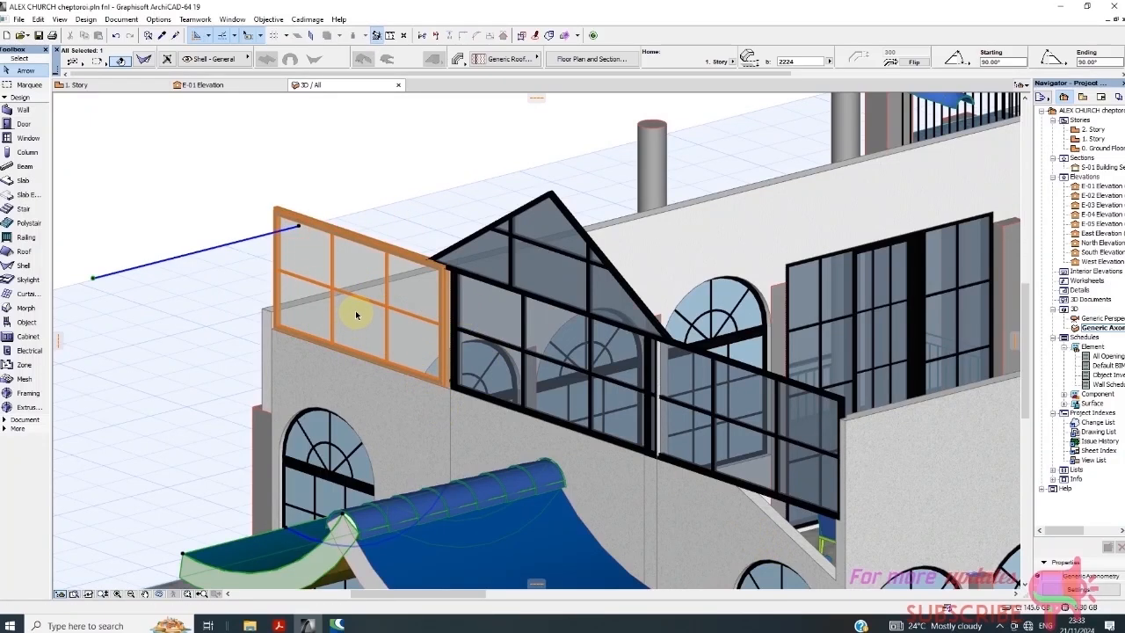
pyautogui.click(281, 213)
pyautogui.rightClick(336, 154)
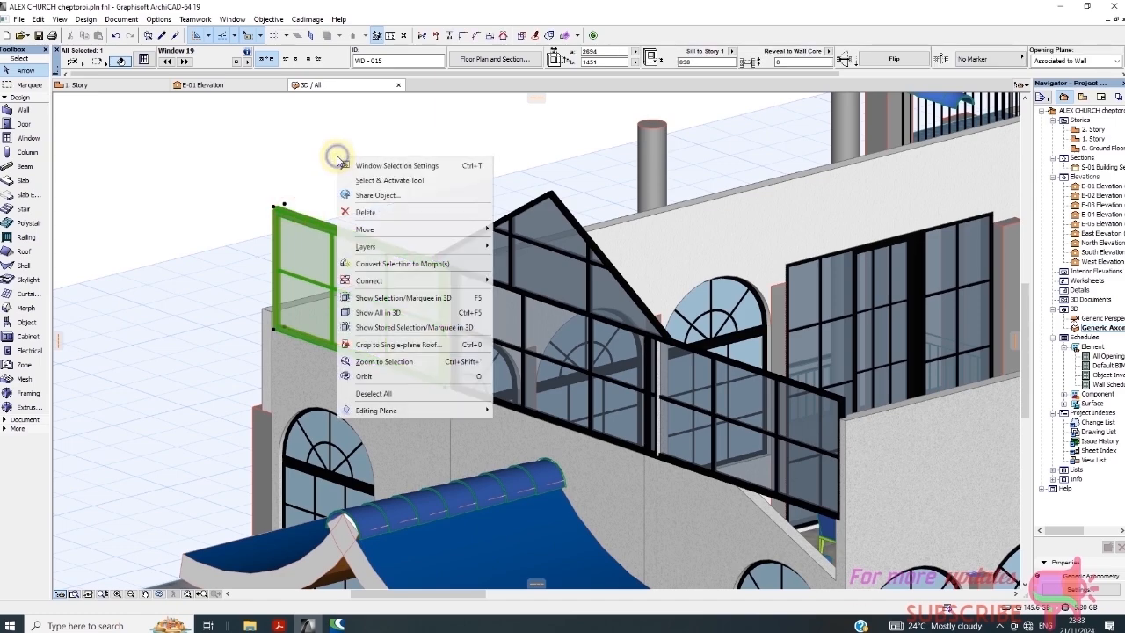
pyautogui.click(391, 166)
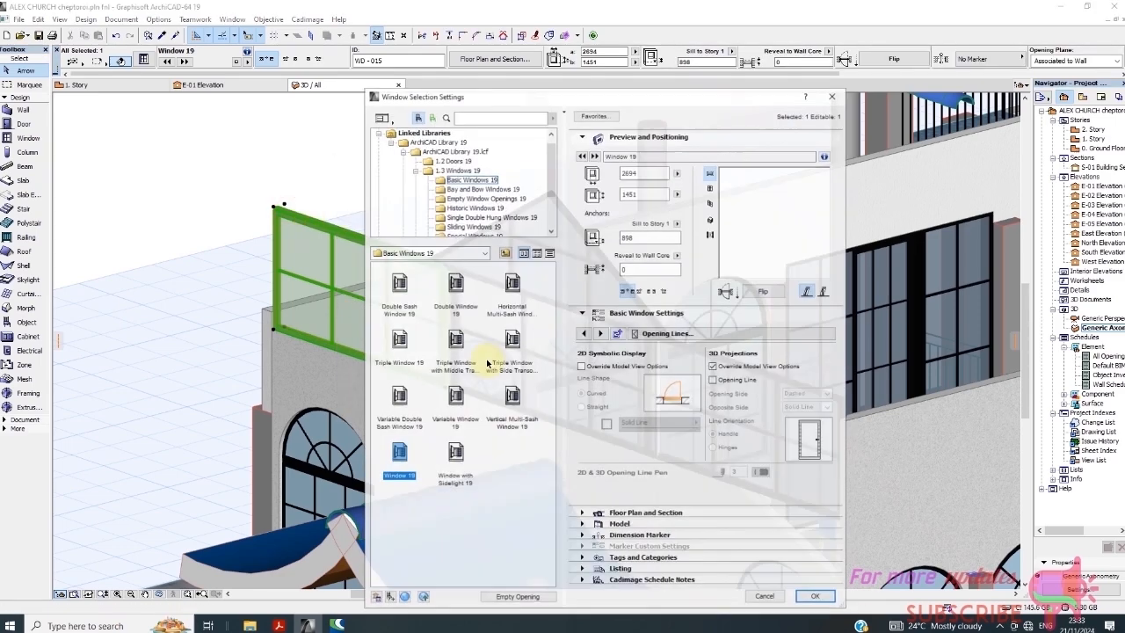
pyautogui.click(696, 341)
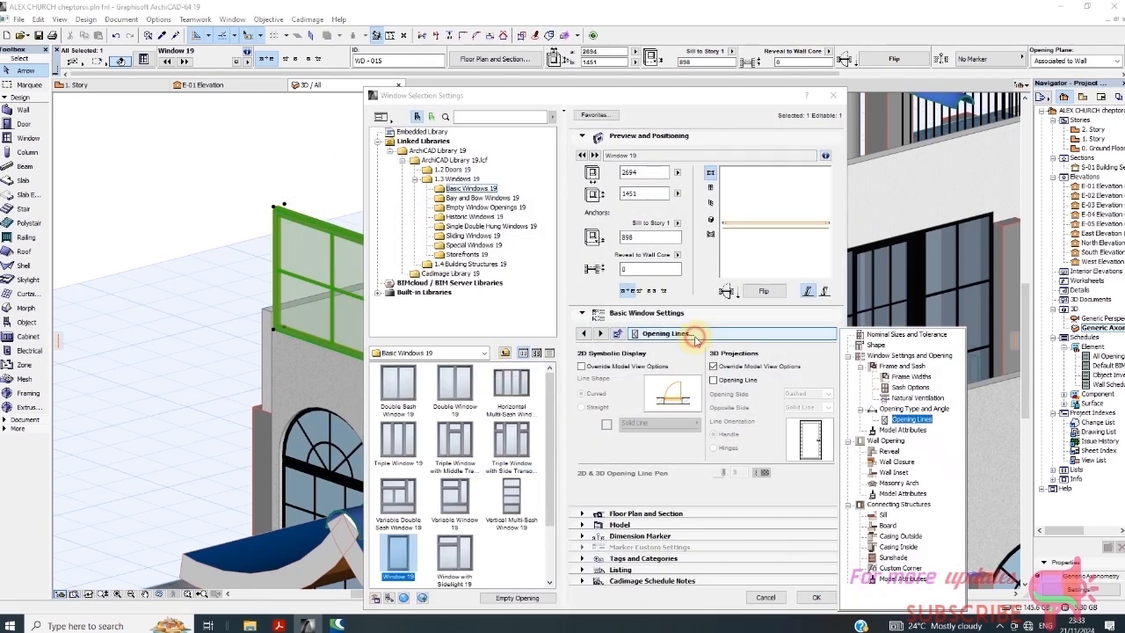
pyautogui.click(894, 429)
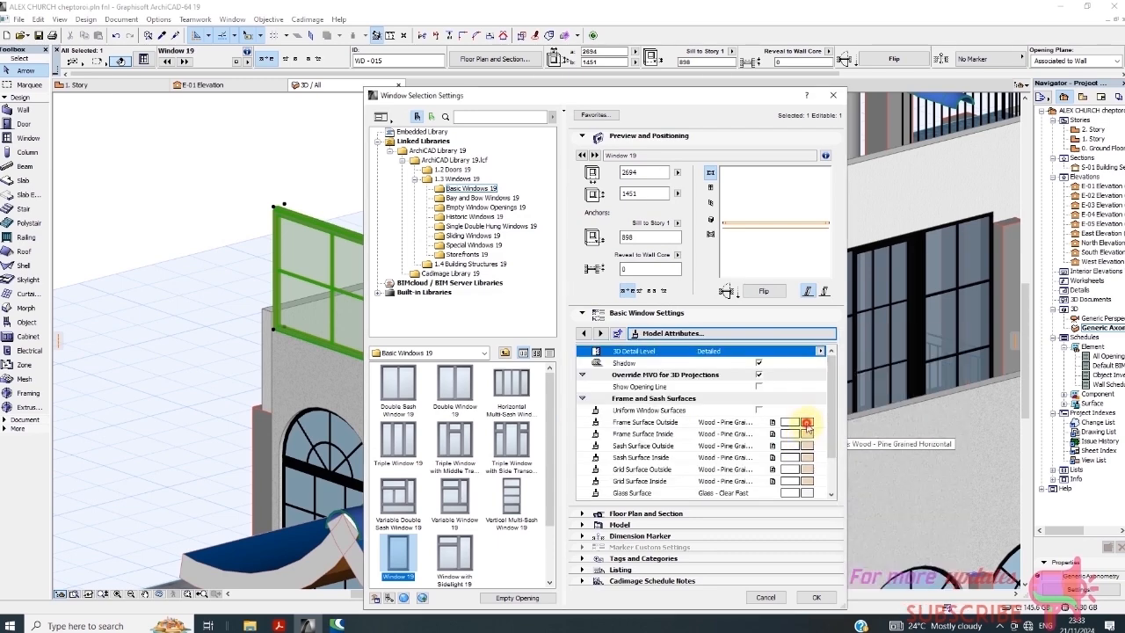
# Paint the outer and inner frame, sash and grid surfaces Paint - Ivory Black
pyautogui.click(806, 424)
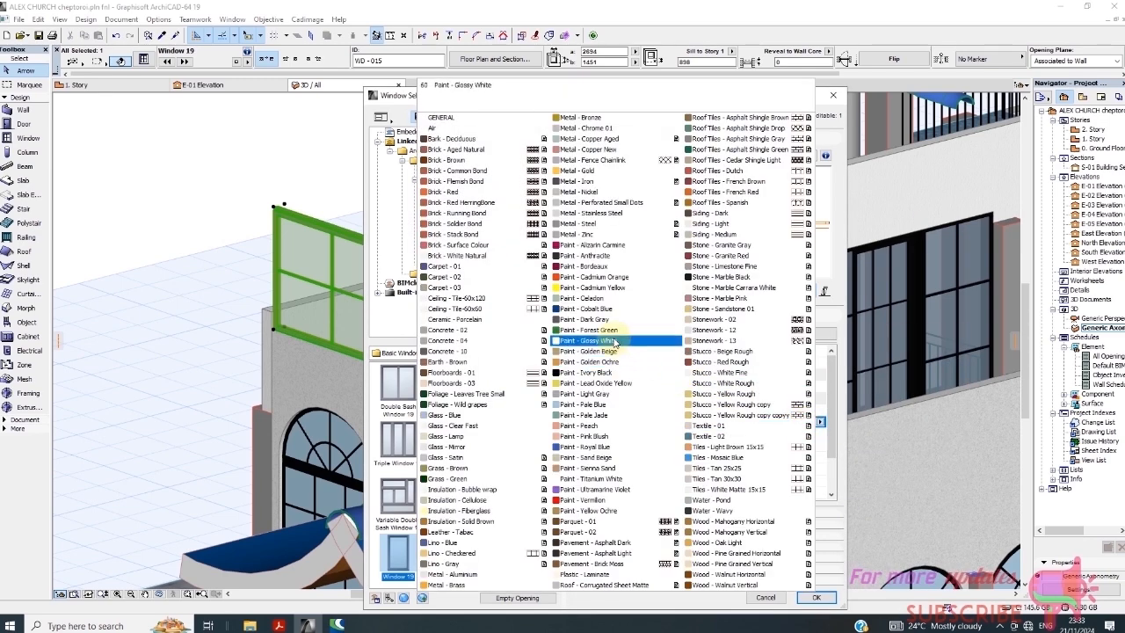
pyautogui.click(602, 361)
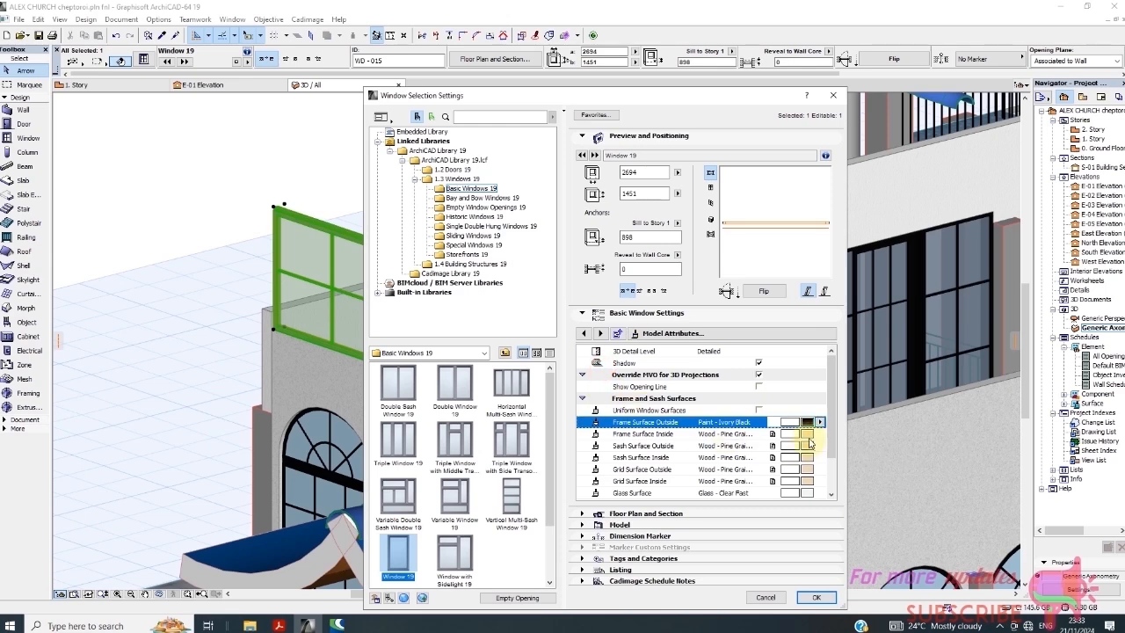
pyautogui.click(809, 439)
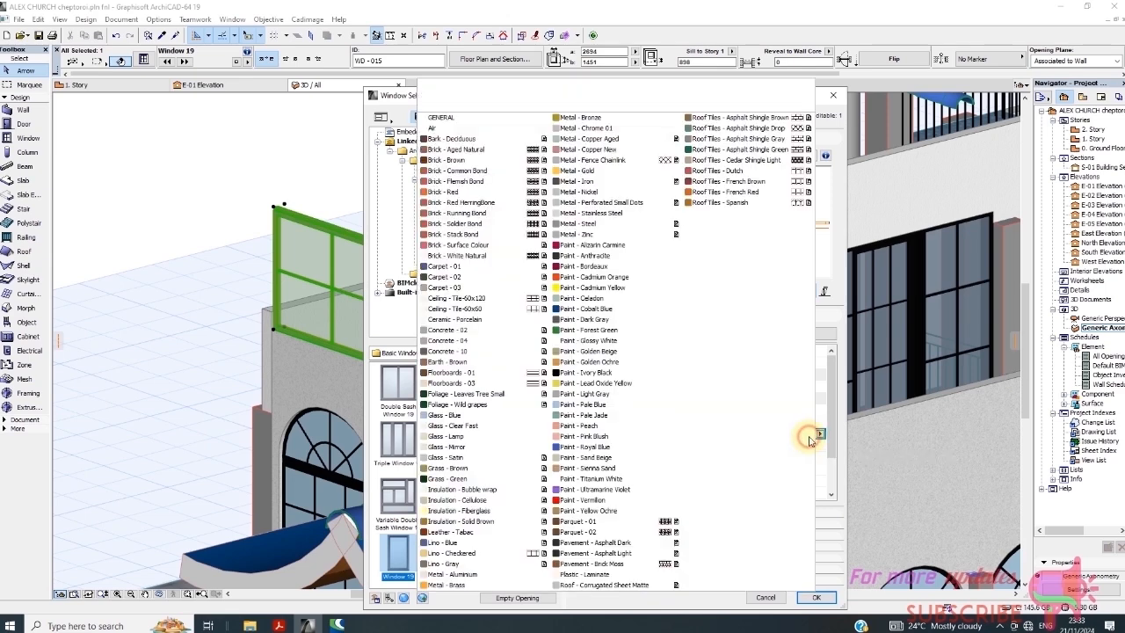
pyautogui.click(607, 373)
pyautogui.click(809, 446)
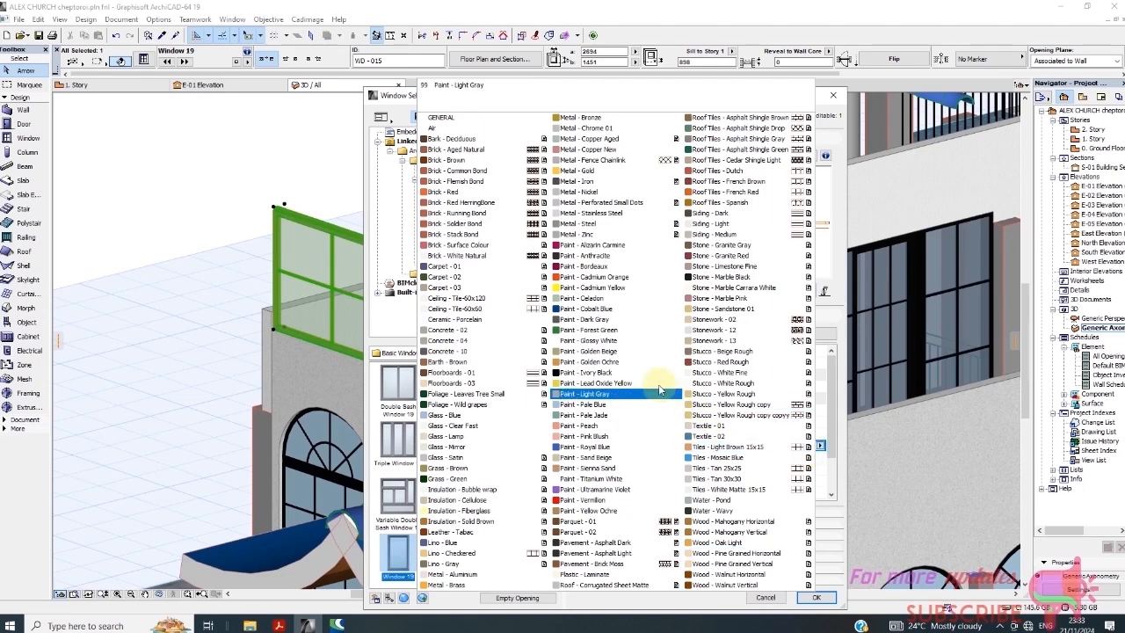
pyautogui.click(622, 372)
pyautogui.click(808, 457)
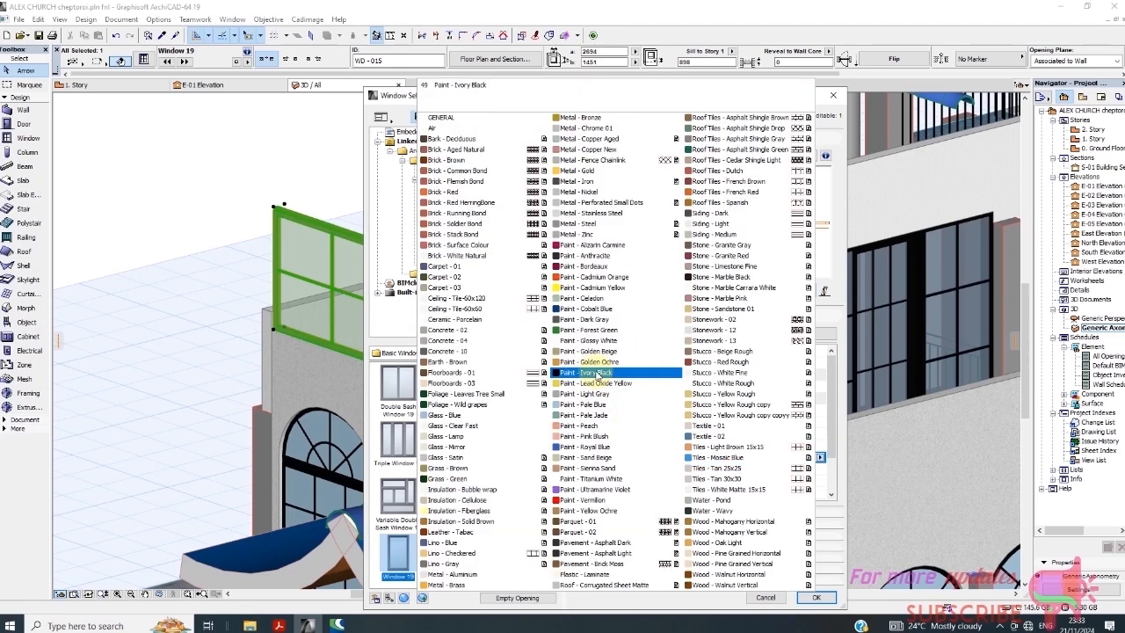
pyautogui.click(616, 376)
pyautogui.click(809, 468)
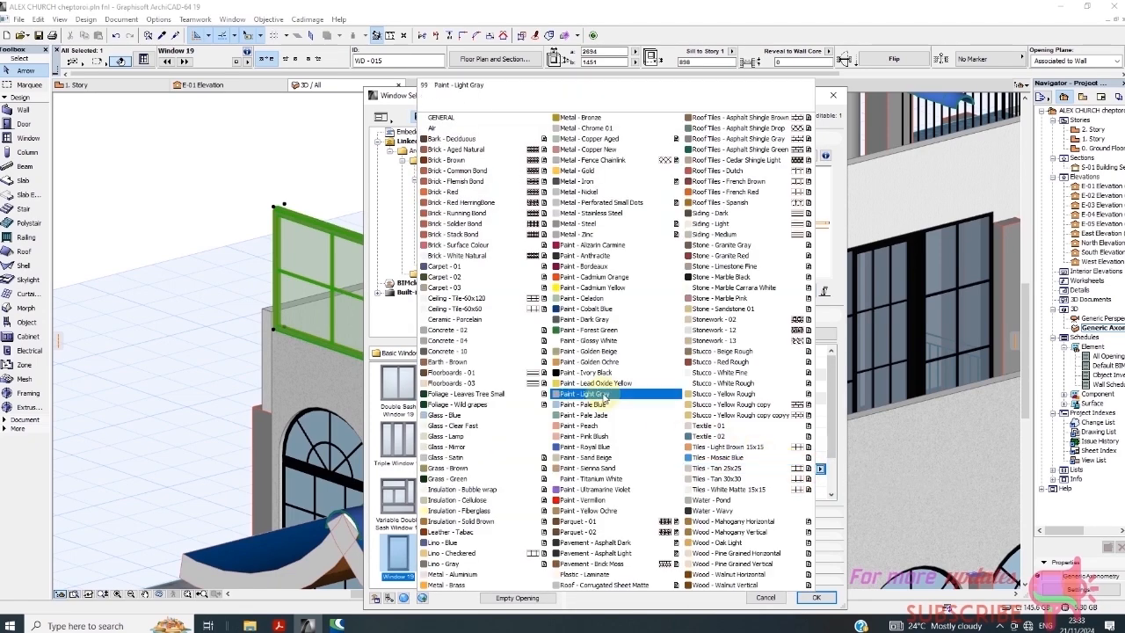
pyautogui.click(603, 375)
pyautogui.click(808, 480)
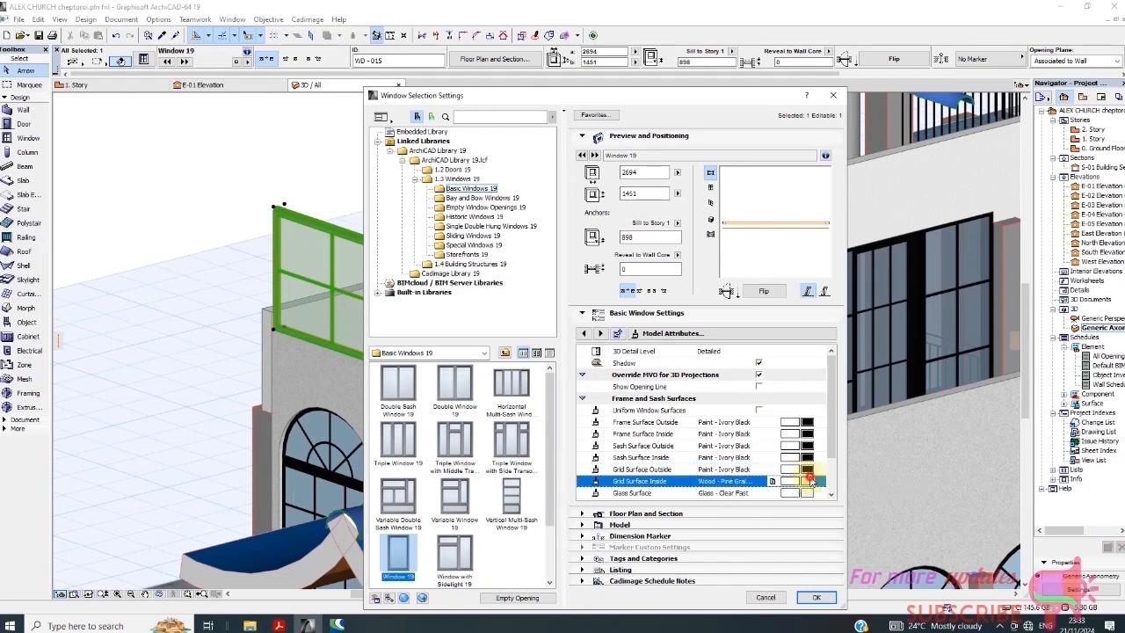
pyautogui.click(591, 372)
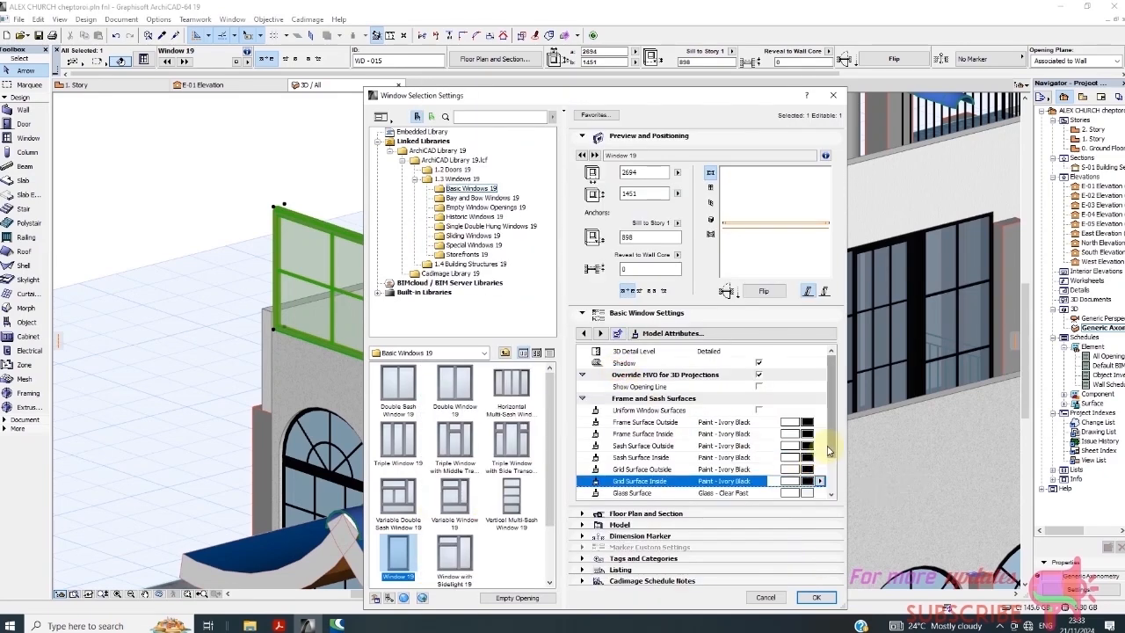
# Set the frame, sash and glass pens to pen 41 and apply the settings
pyautogui.scroll(-1, 828, 466)
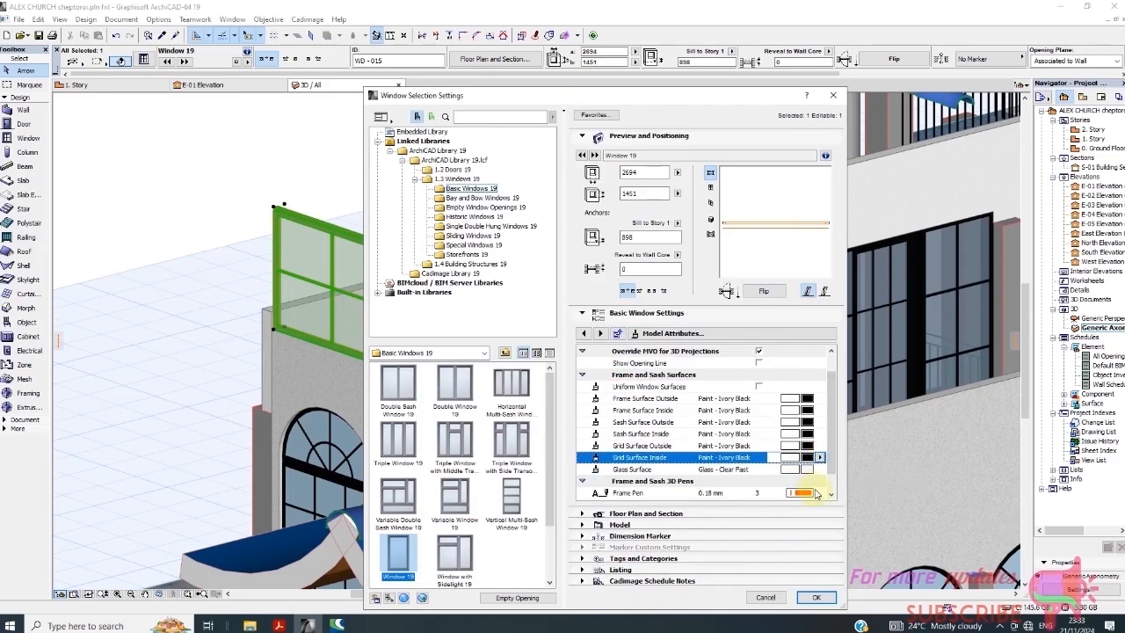
pyautogui.scroll(-1, 836, 453)
pyautogui.click(806, 469)
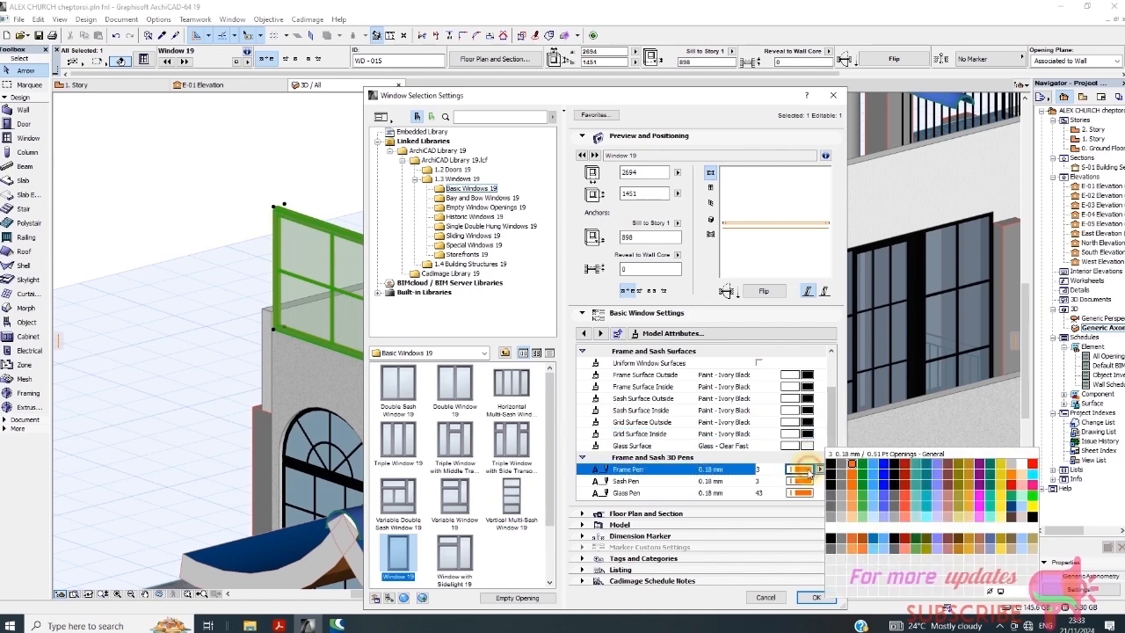
pyautogui.click(831, 490)
pyautogui.click(802, 480)
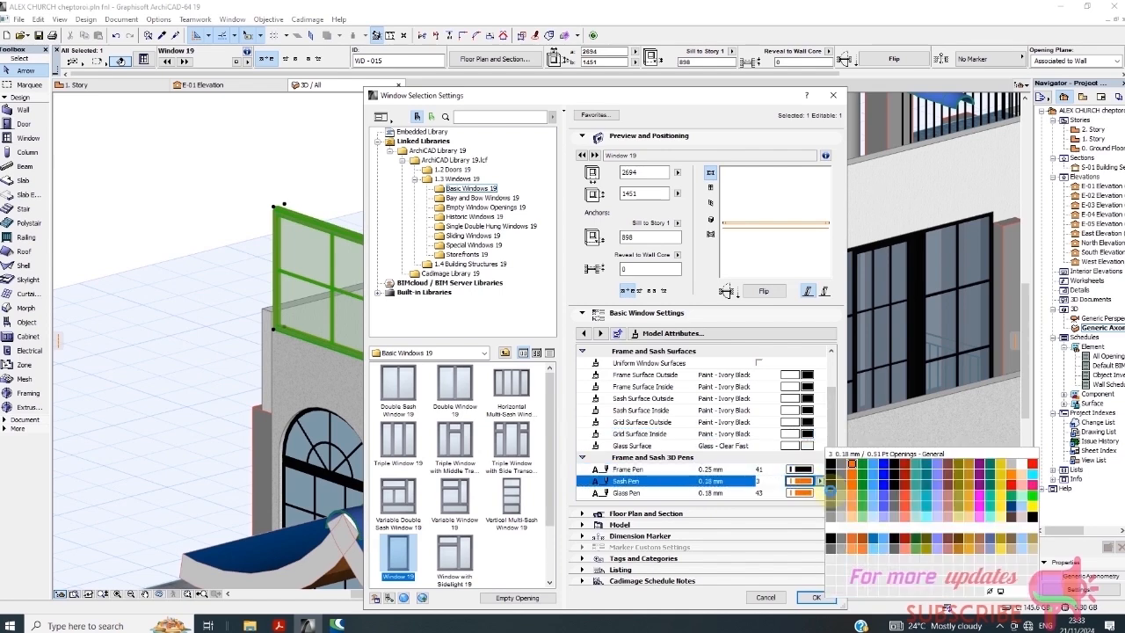
pyautogui.click(832, 487)
pyautogui.click(804, 493)
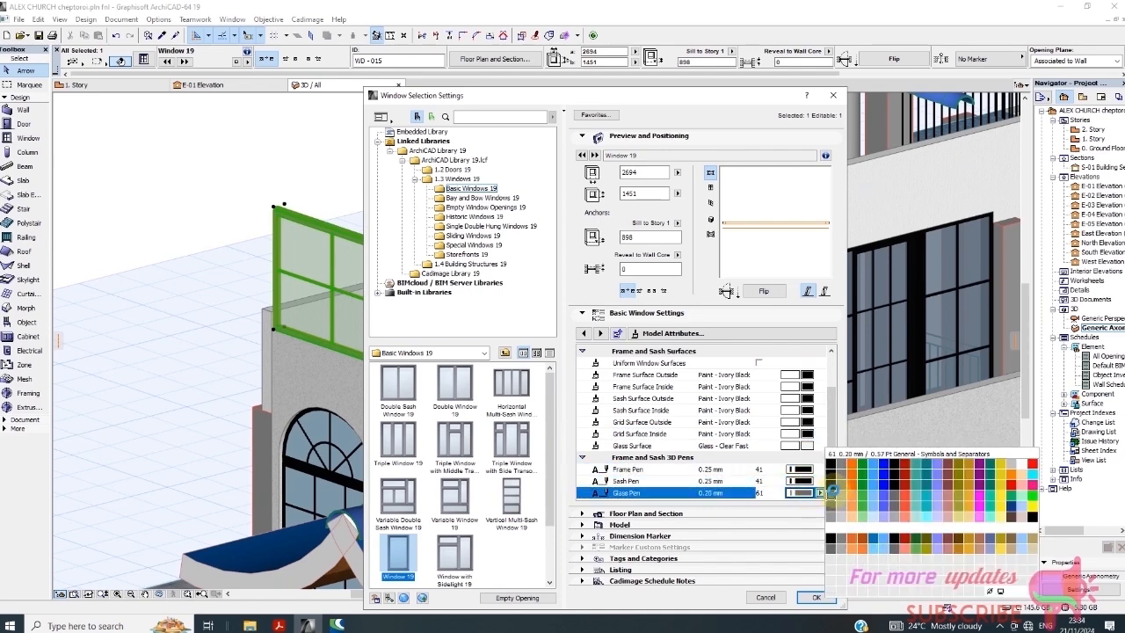
pyautogui.click(831, 489)
pyautogui.click(816, 598)
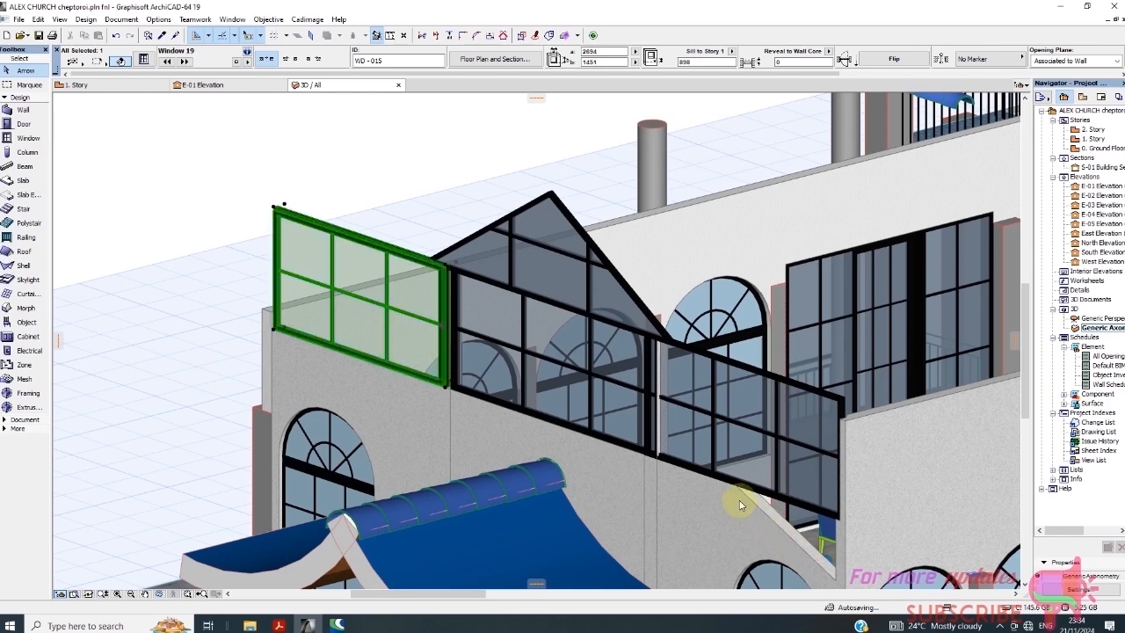
# Inspect the middle window's Model Attributes surfaces and pens, then cancel without changes
pyautogui.click(425, 187)
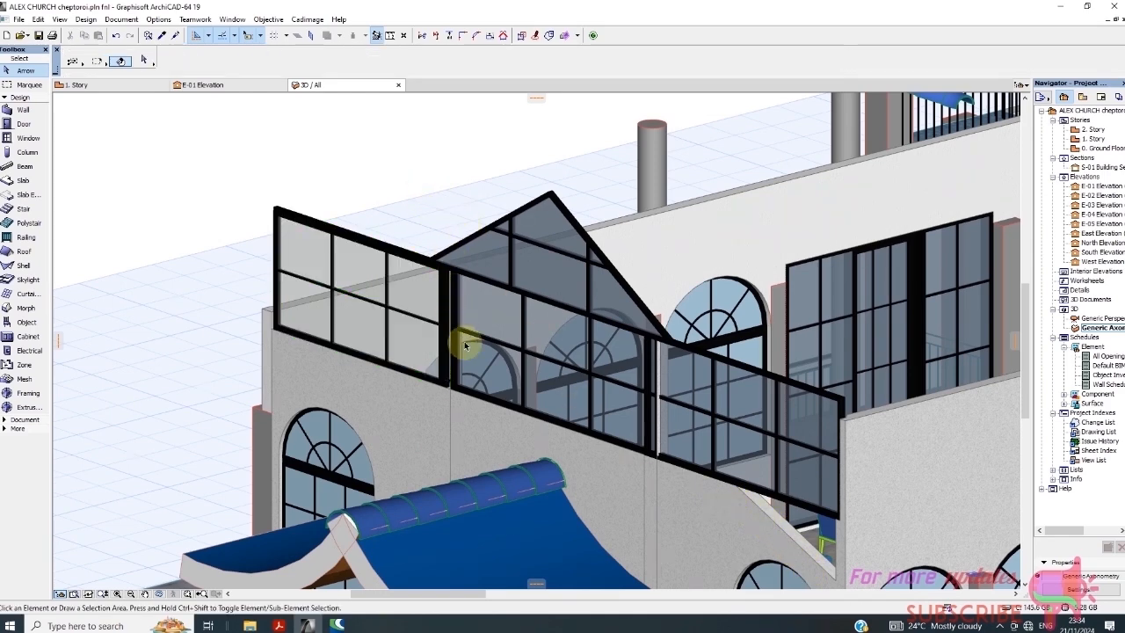
pyautogui.click(490, 331)
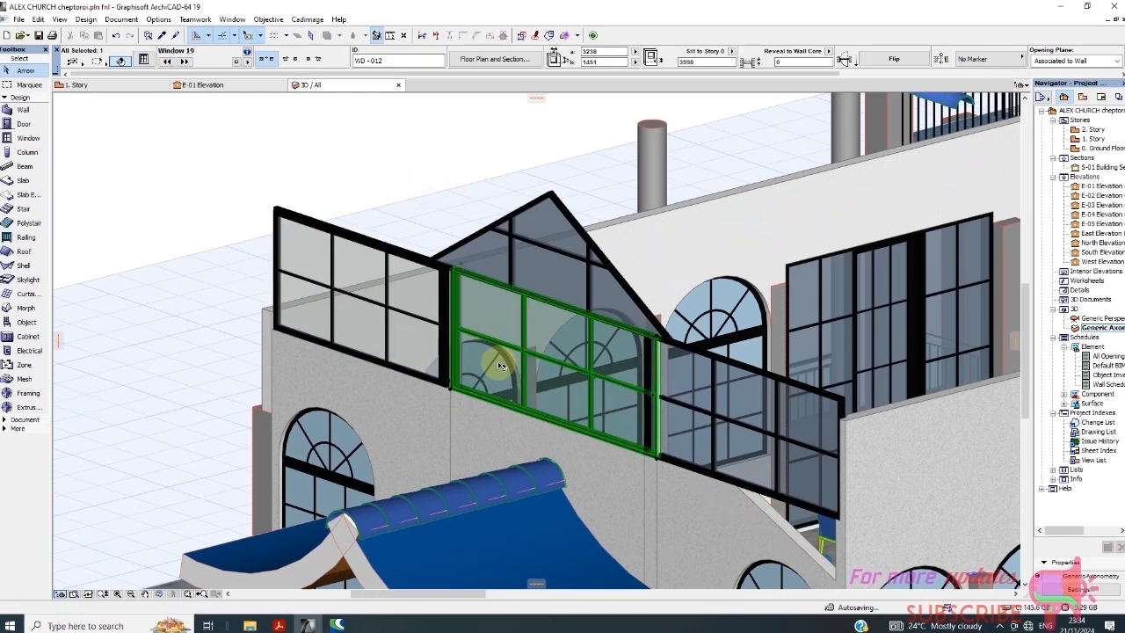
pyautogui.rightClick(398, 162)
pyautogui.click(446, 170)
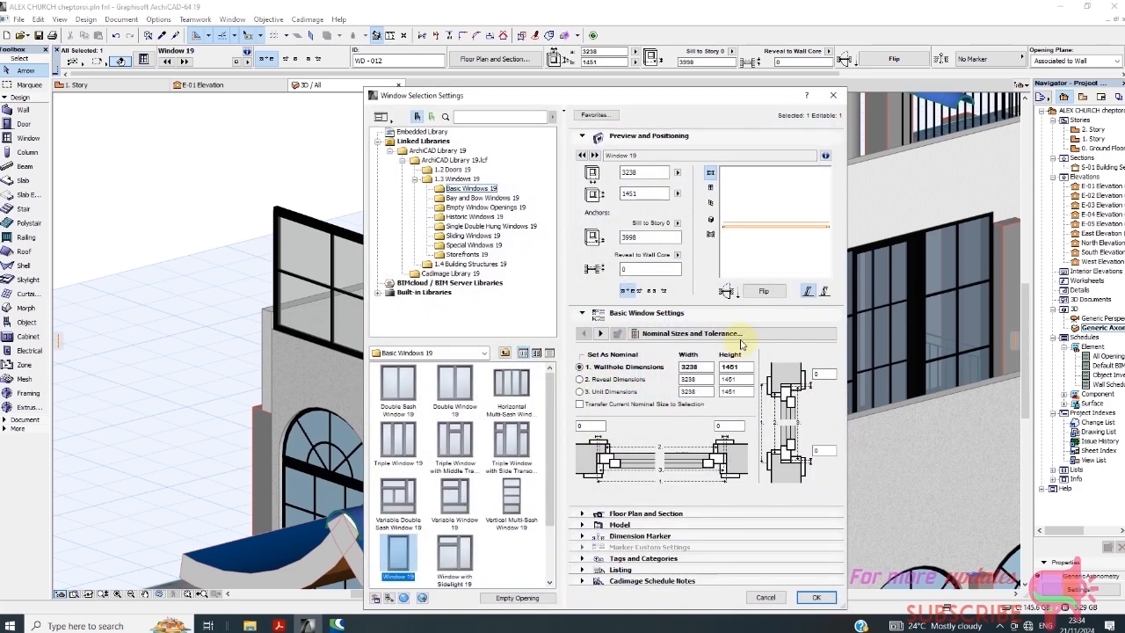
pyautogui.click(741, 338)
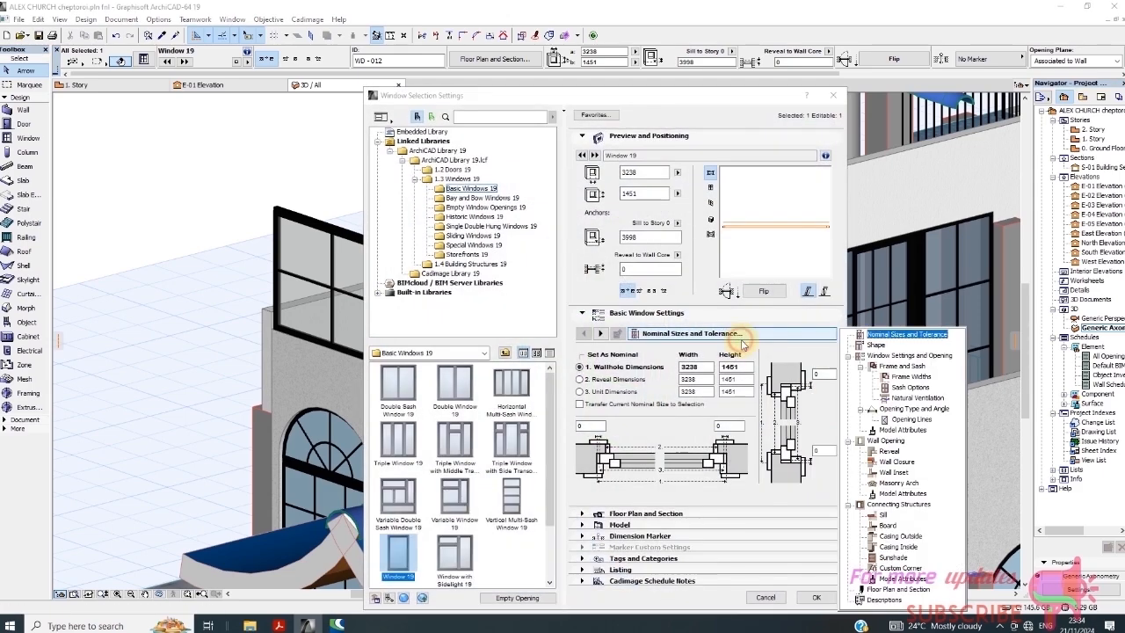
pyautogui.click(903, 430)
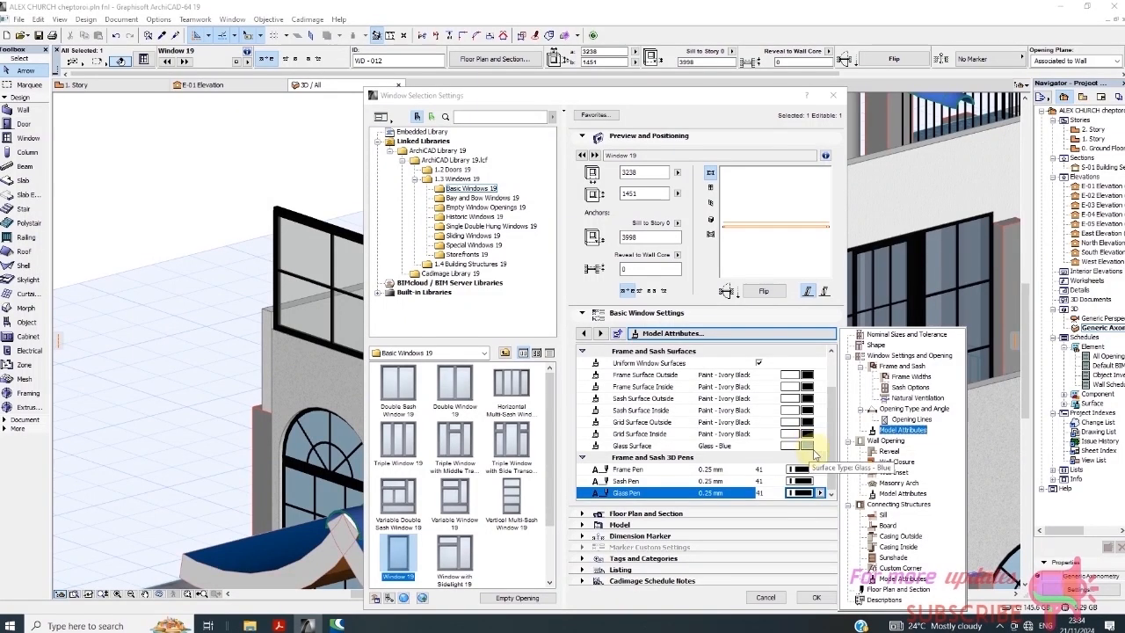
pyautogui.click(781, 603)
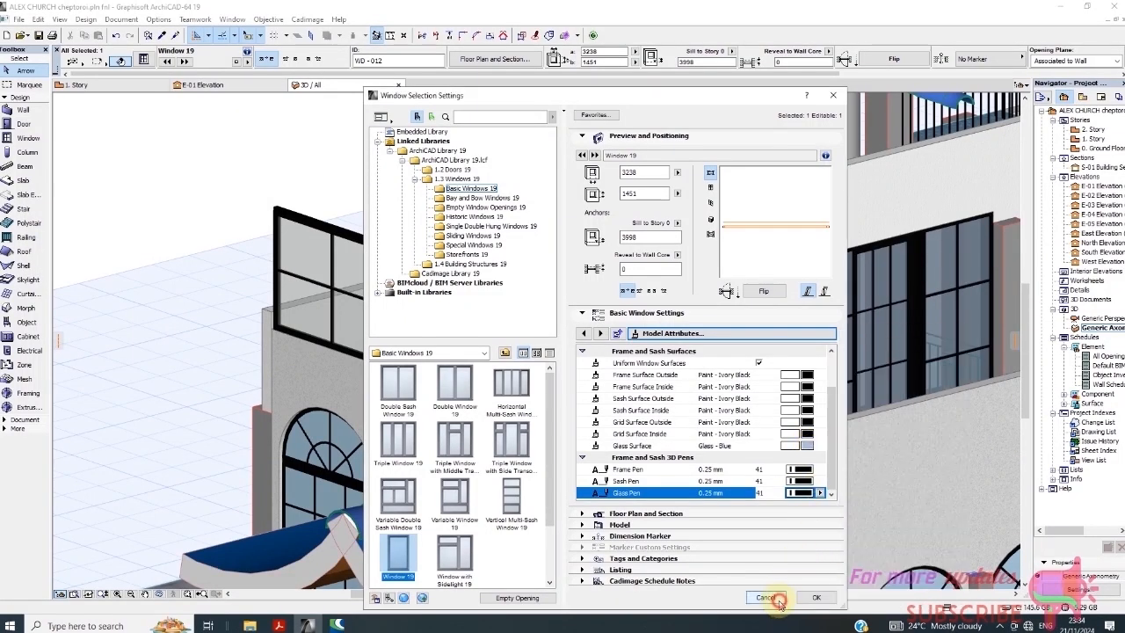
pyautogui.click(765, 599)
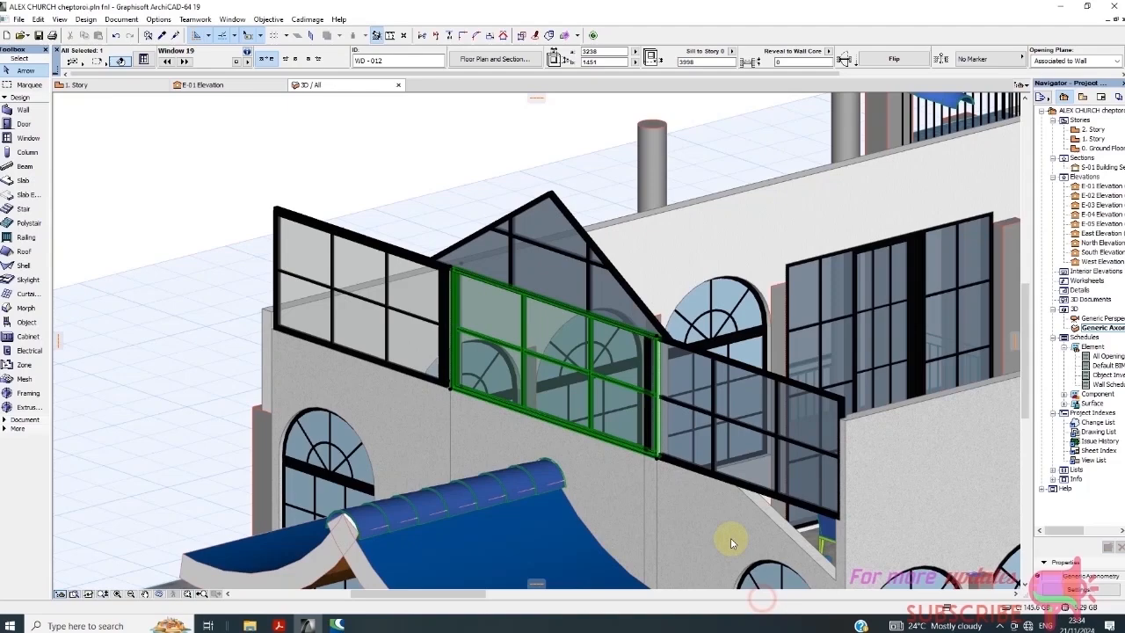
# Set the left window's Glass Surface to Glass - Blue
pyautogui.click(399, 301)
pyautogui.rightClick(354, 194)
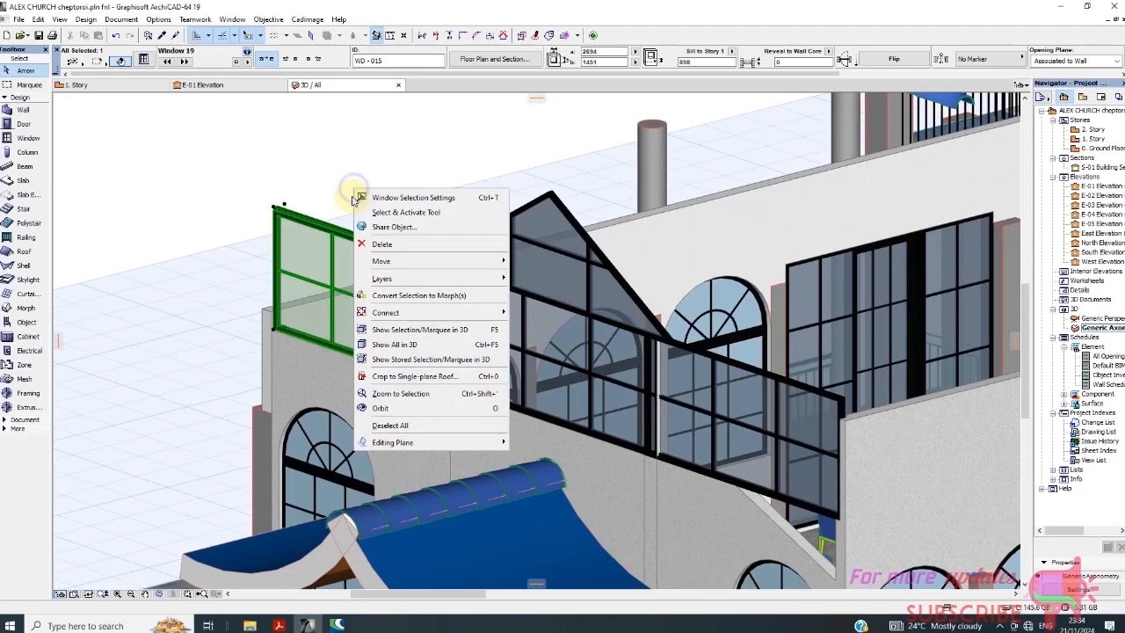
pyautogui.click(386, 198)
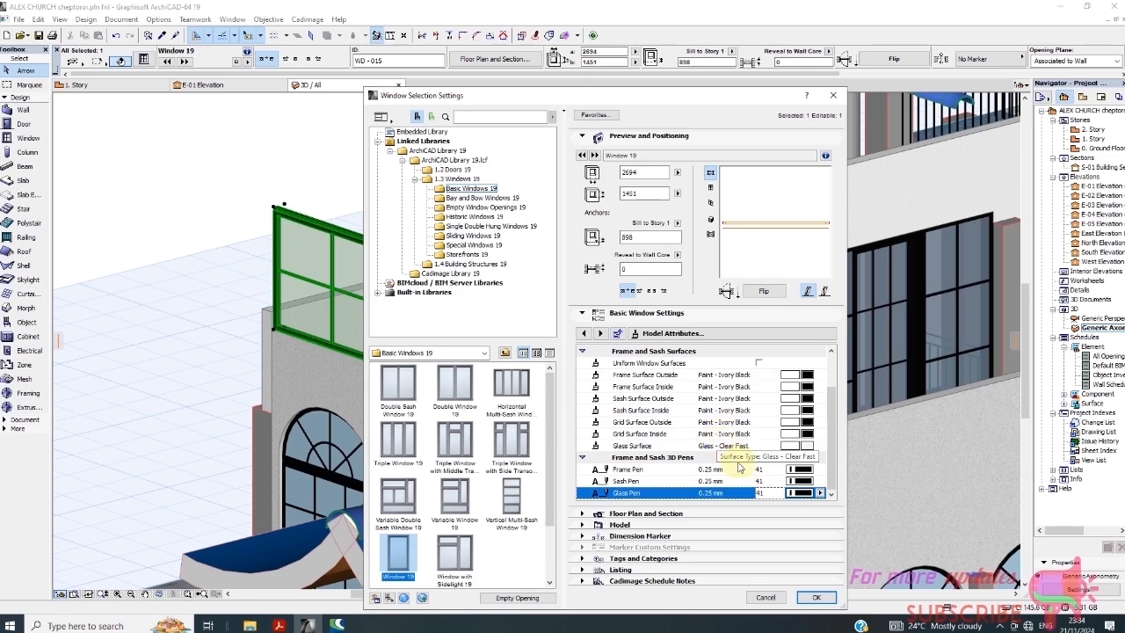
pyautogui.click(807, 446)
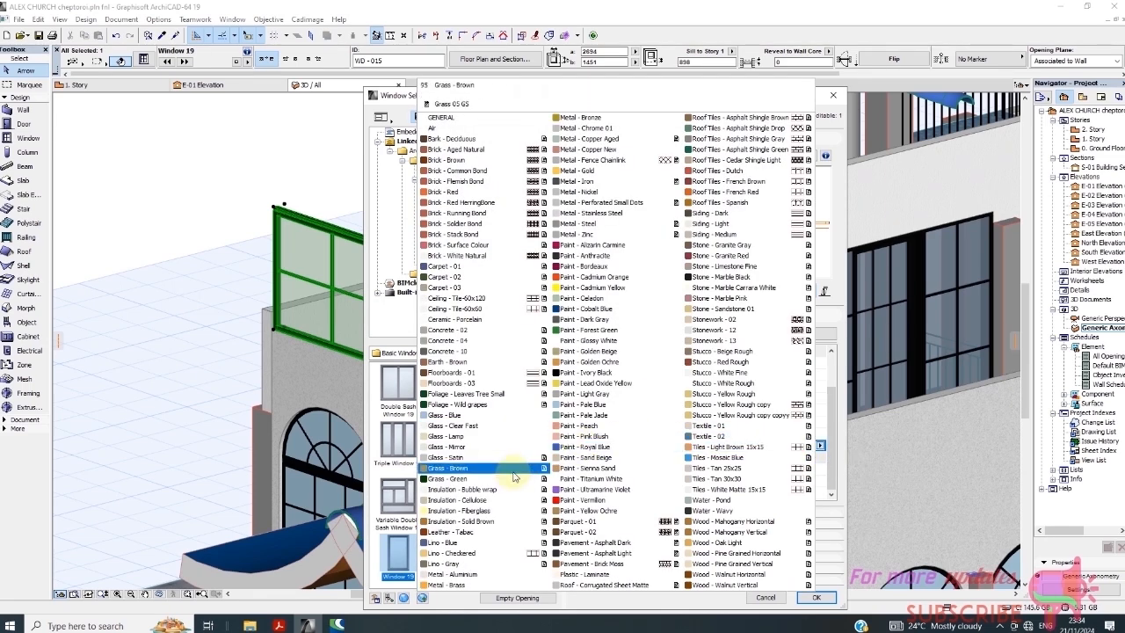
pyautogui.click(481, 415)
pyautogui.click(812, 597)
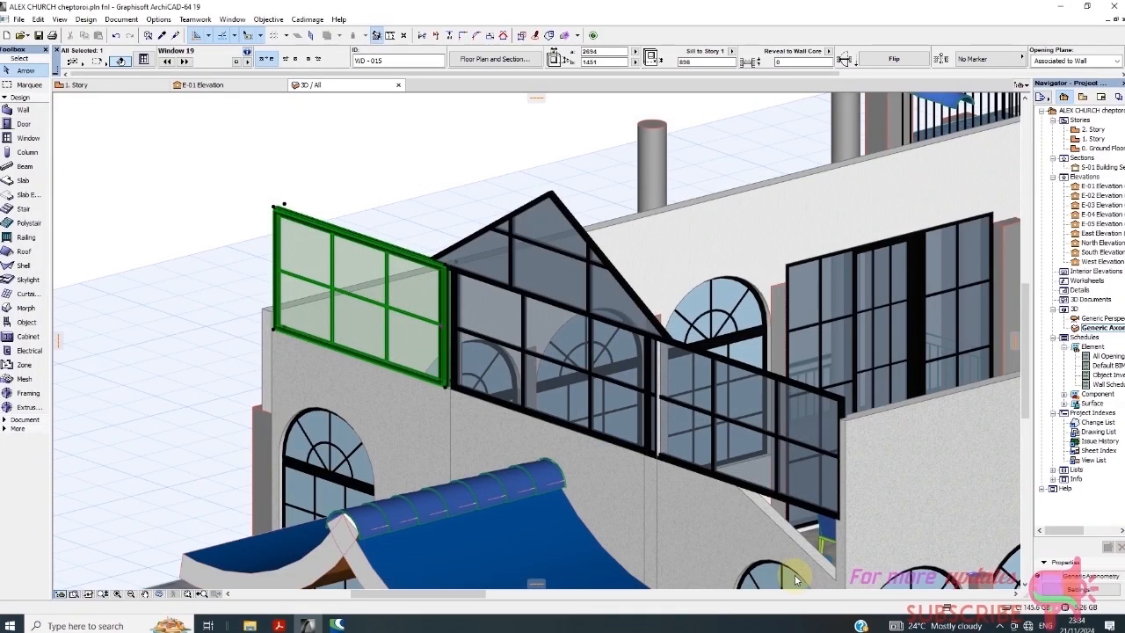
pyautogui.click(421, 150)
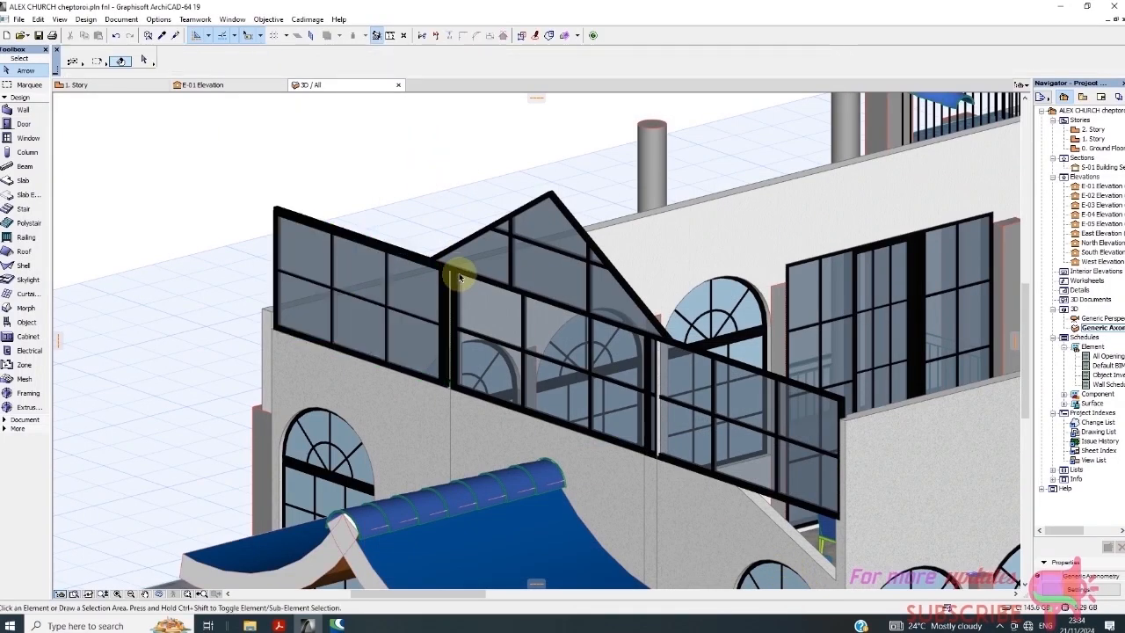
# Zoom around the church model to review the black-framed, blue-glazed grid window
pyautogui.scroll(-6, 346, 221)
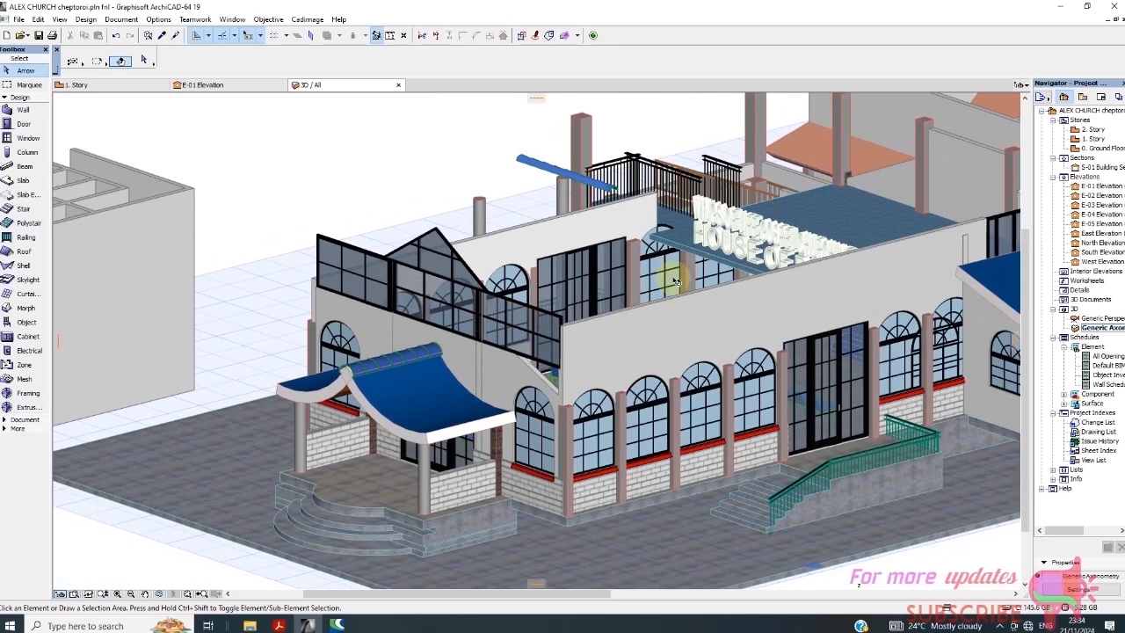
pyautogui.scroll(4, 412, 278)
pyautogui.scroll(-6, 286, 256)
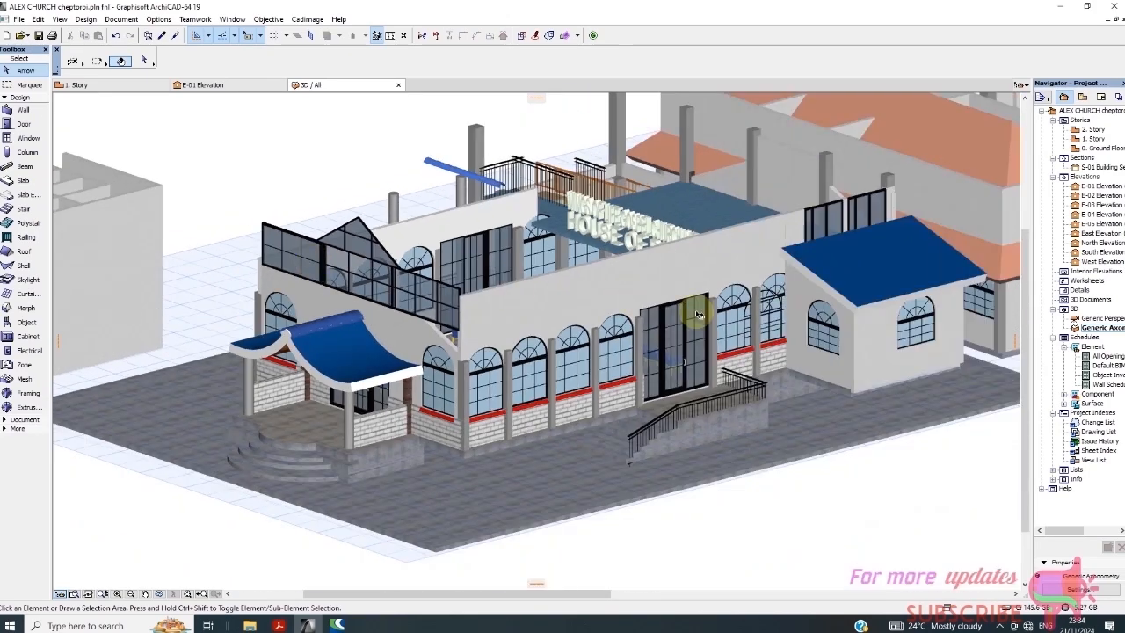
pyautogui.scroll(3, 824, 331)
pyautogui.scroll(-3, 771, 384)
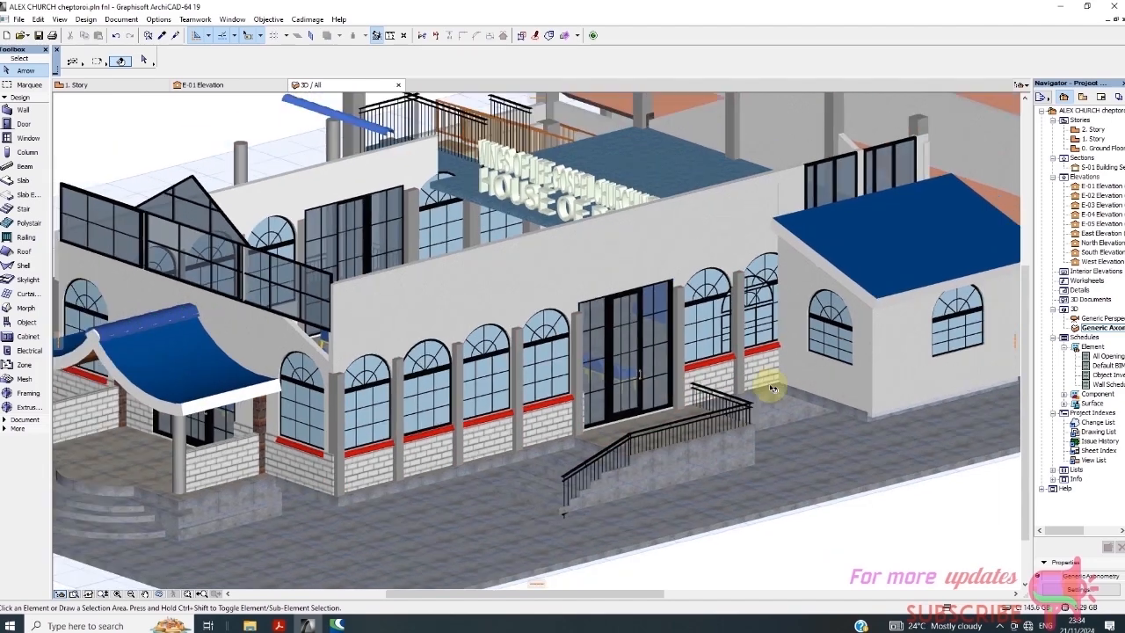
pyautogui.scroll(2, 318, 269)
pyautogui.scroll(-1, 602, 353)
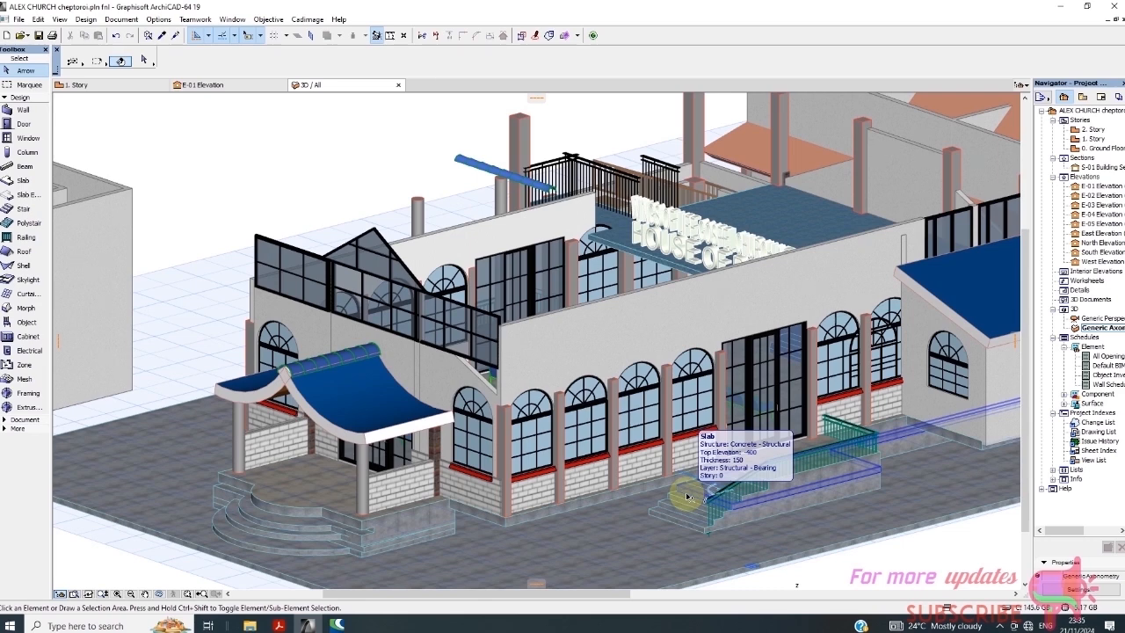
pyautogui.click(996, 625)
pyautogui.click(988, 606)
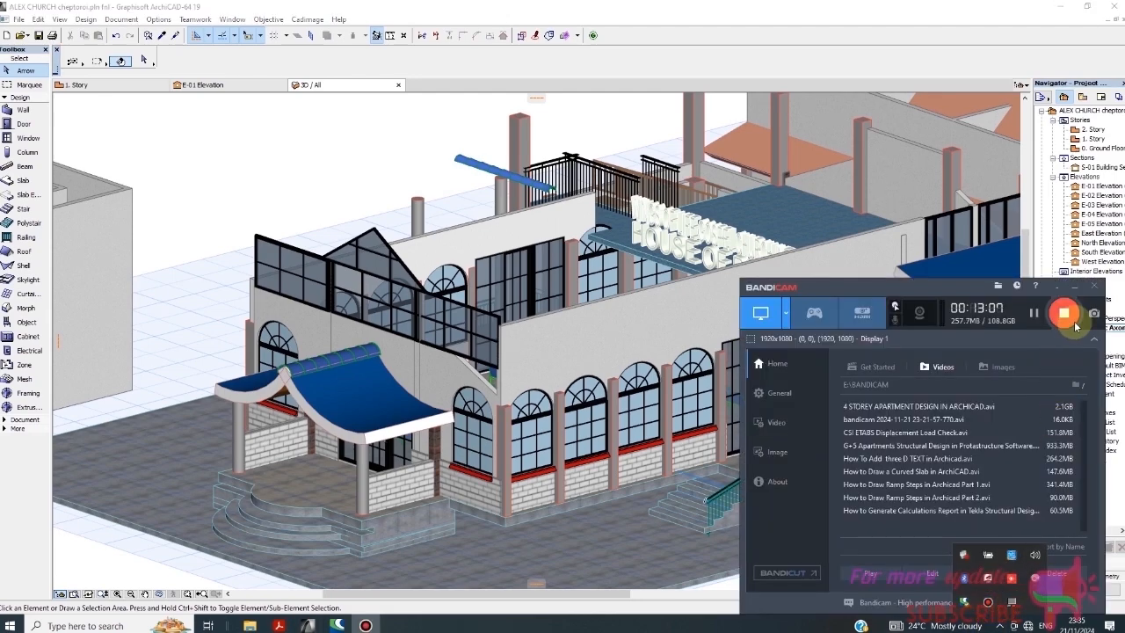